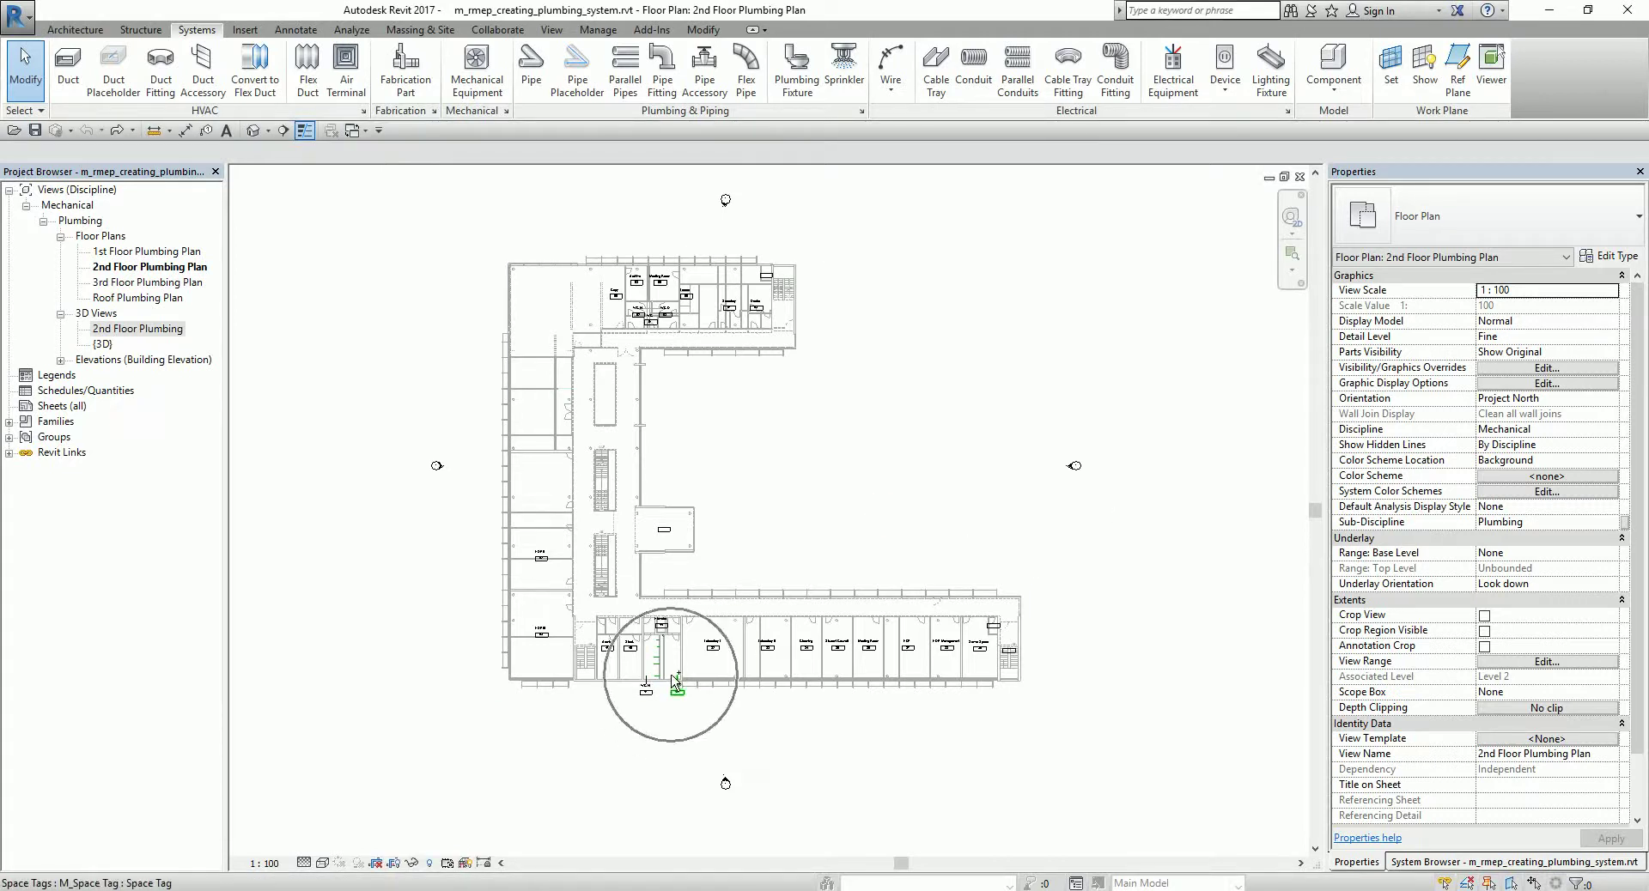
Step: Place three wall-mounted flush valve water closets, Public - 6.1 Lpf, at the three lower green reference lines on the WC H wall
scroll(675, 684, "up", 5)
middle_click_drag(647, 665, 773, 505)
middle_click_drag(856, 476, 881, 477)
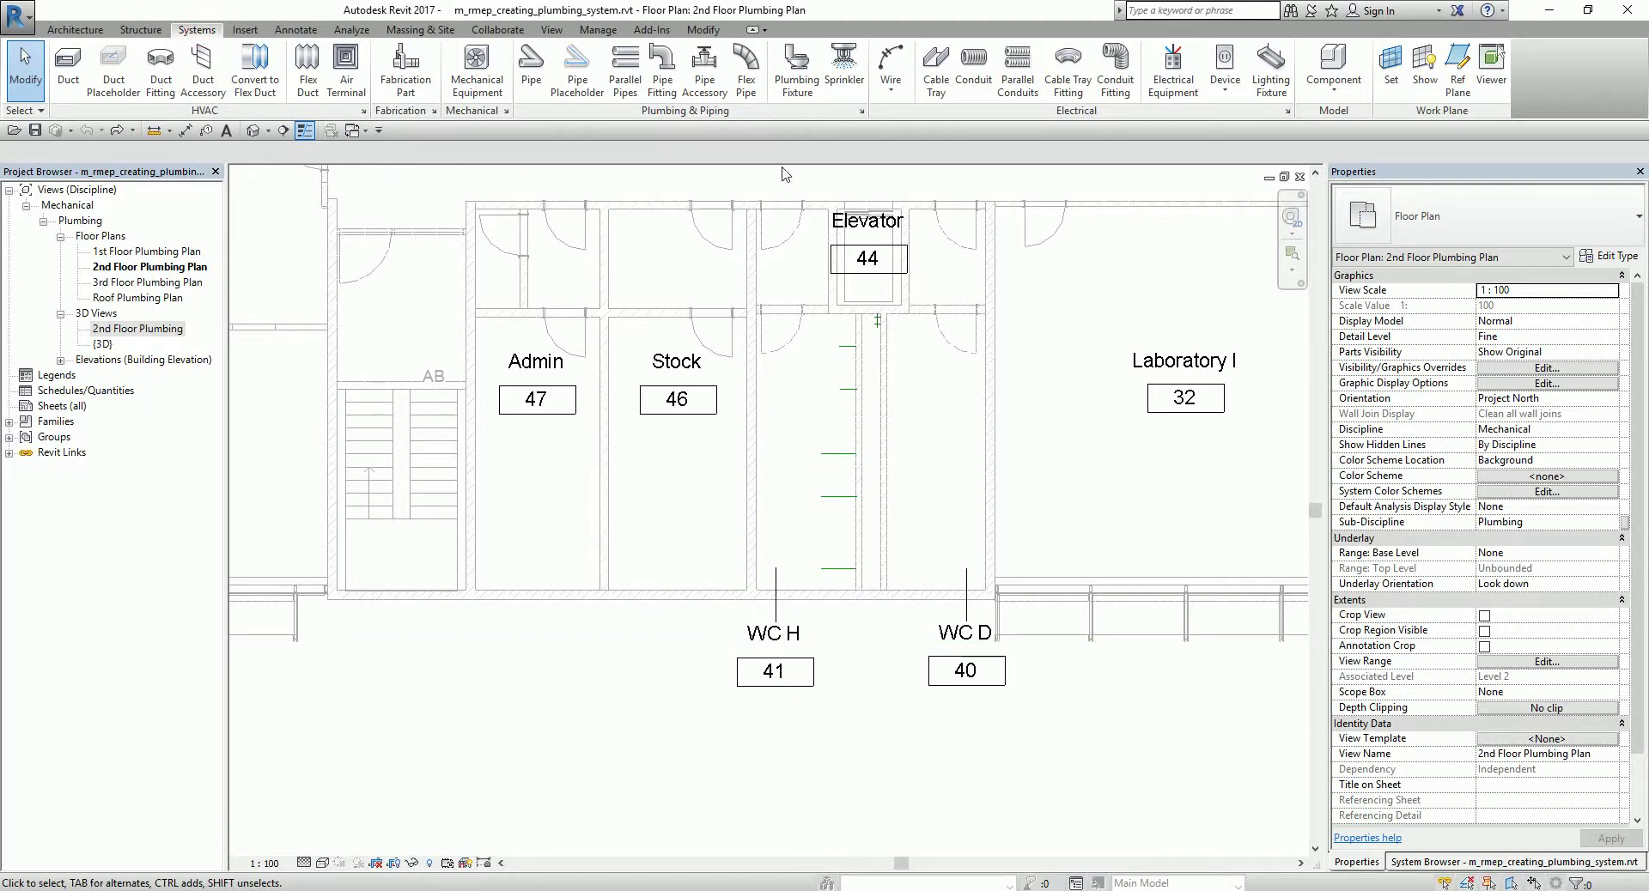
left_click(800, 78)
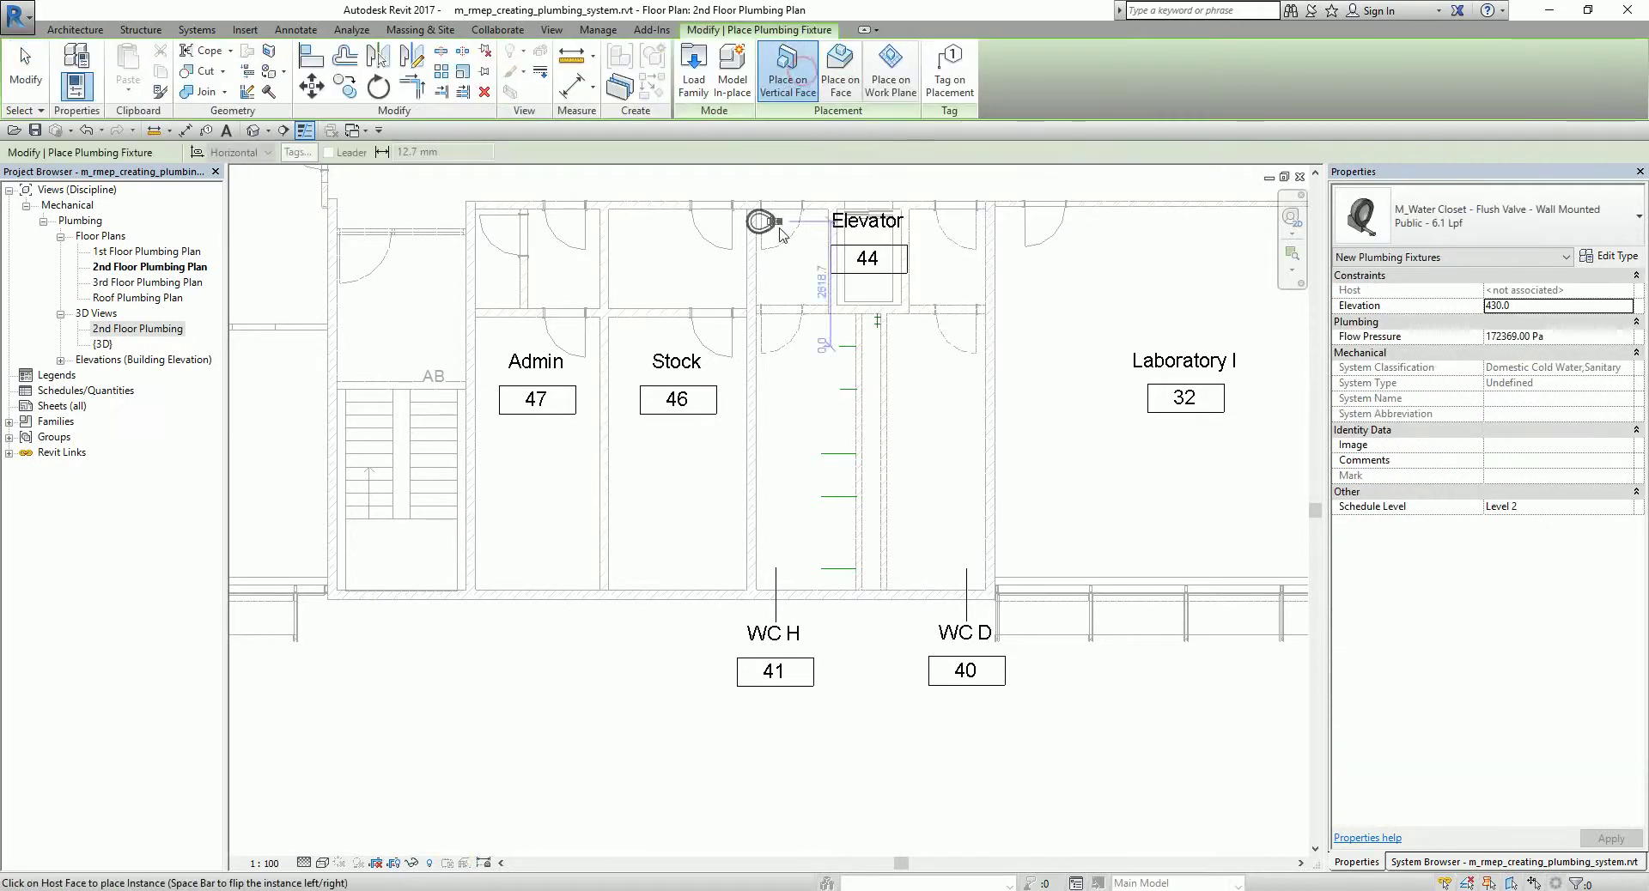
left_click(1441, 230)
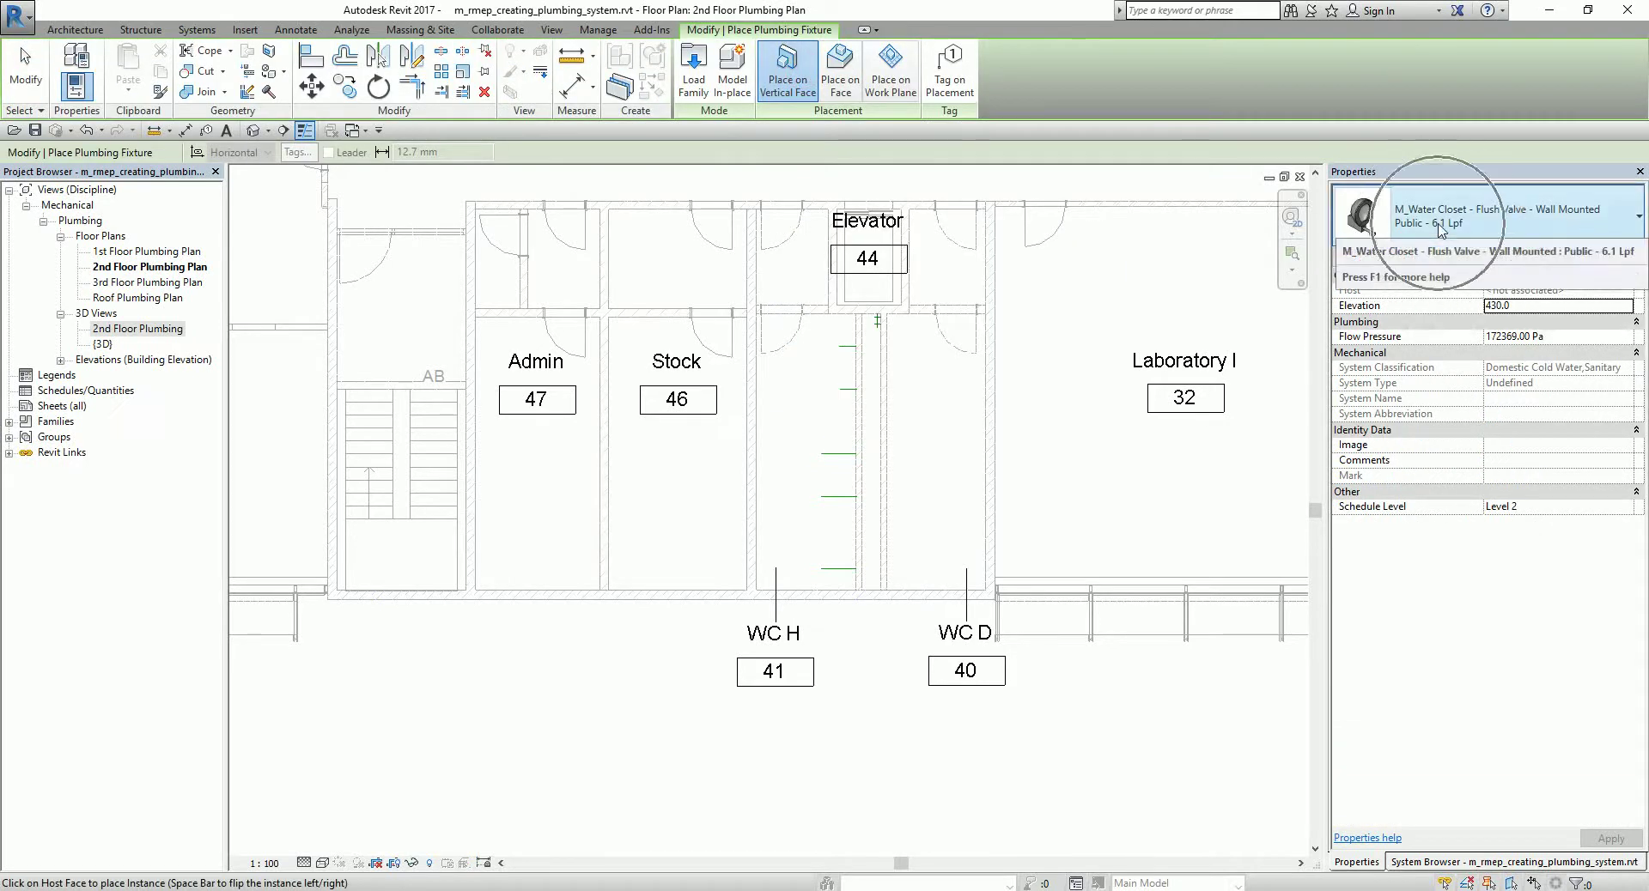
scroll(846, 455, "up", 5)
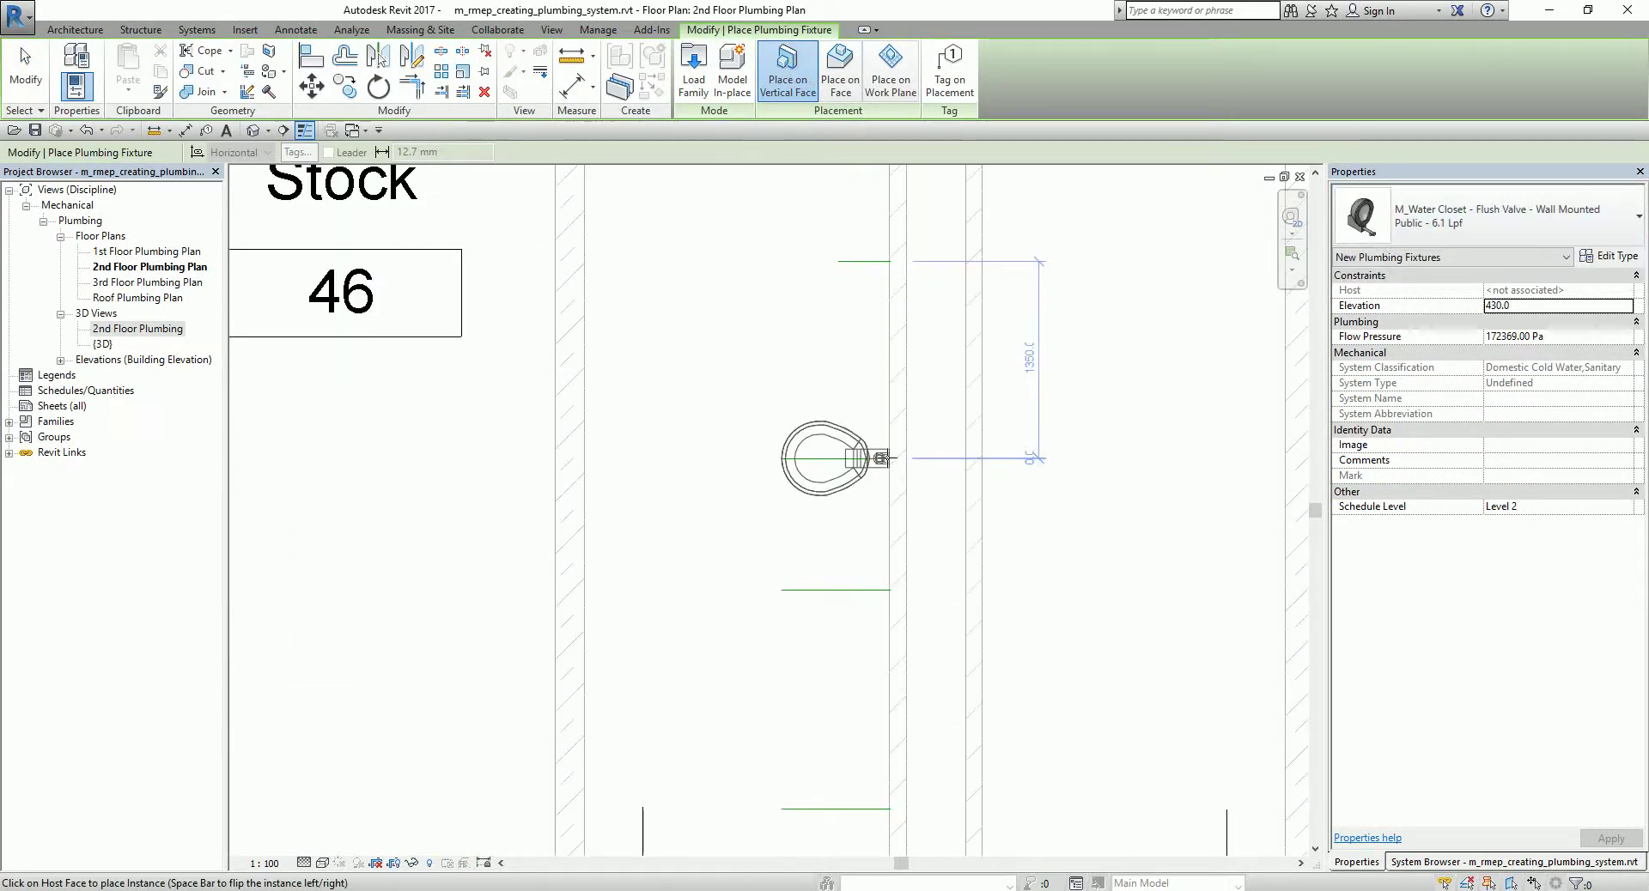
left_click(884, 459)
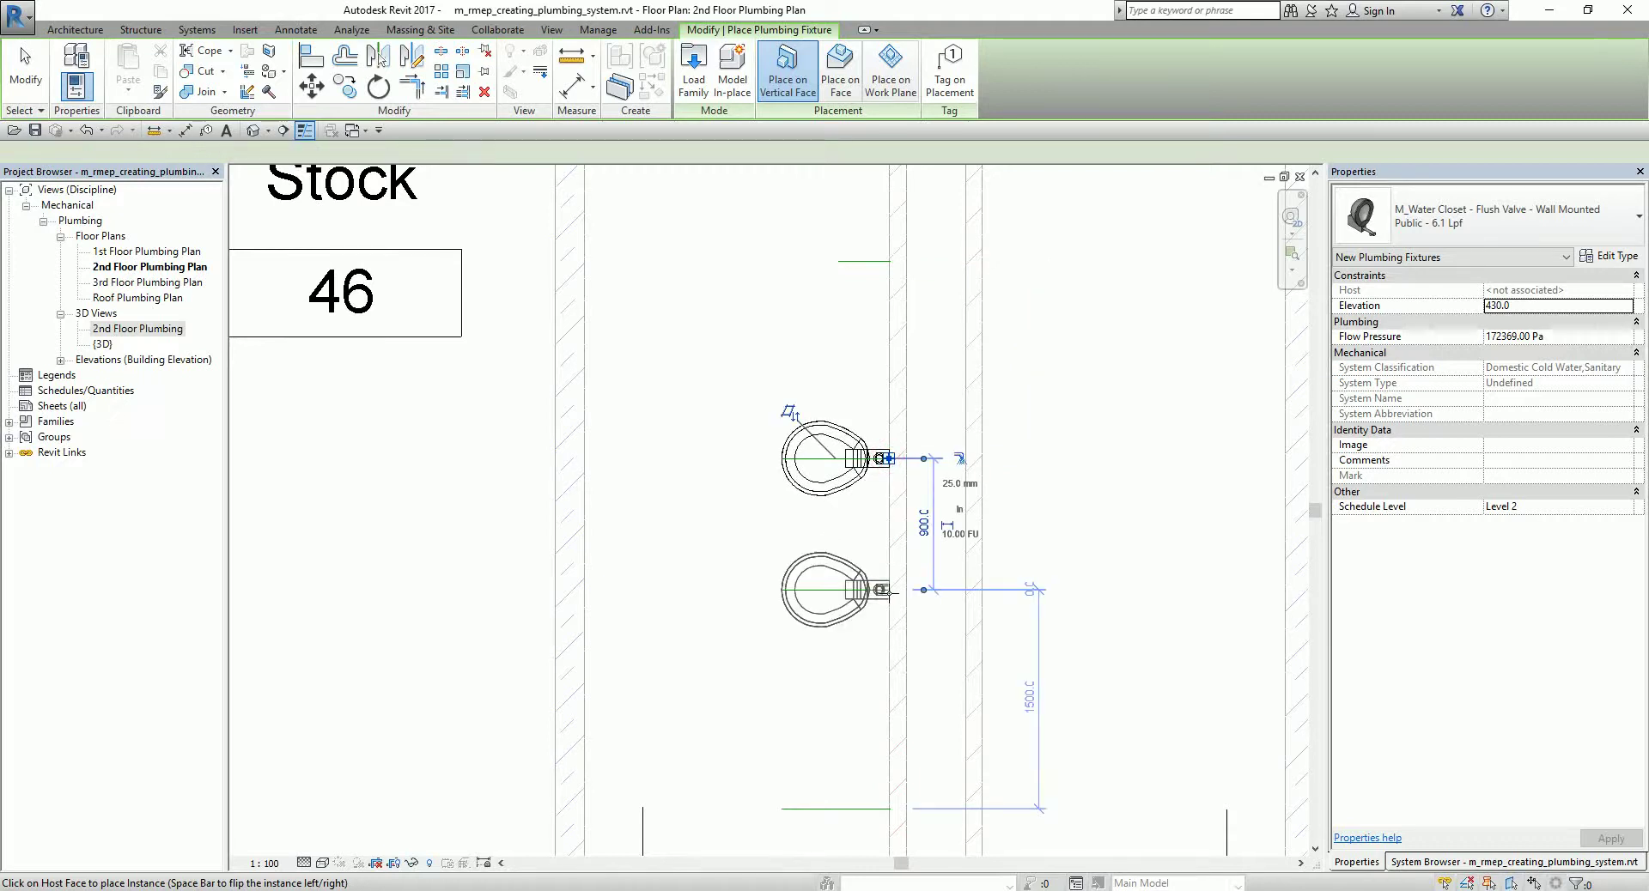
left_click(891, 590)
middle_click_drag(890, 812, 953, 554)
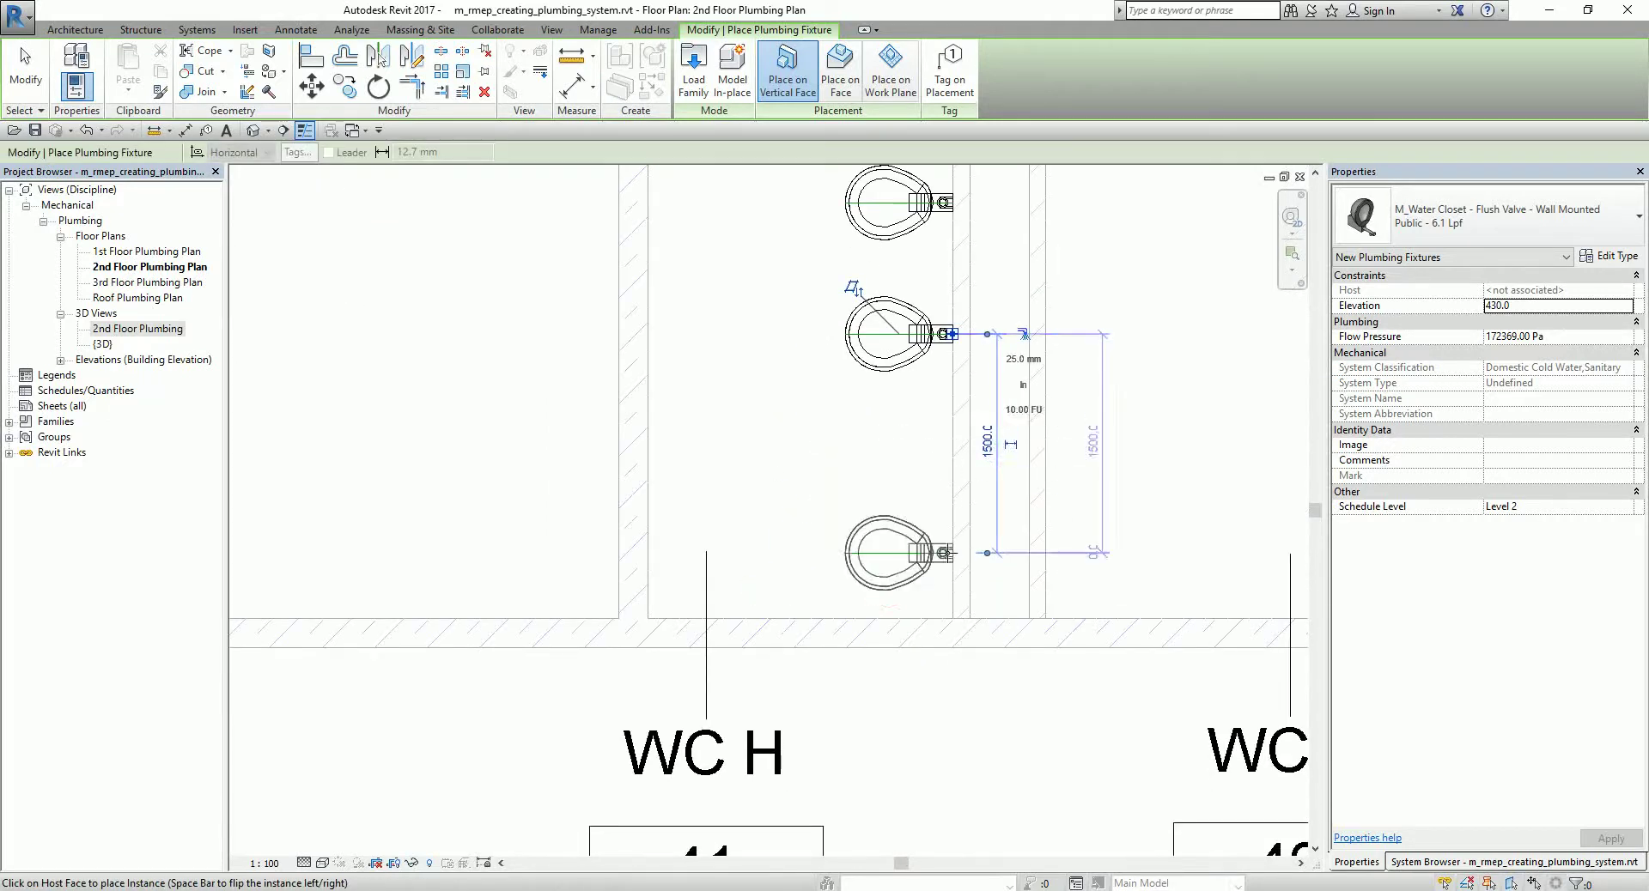
left_click(898, 553)
Step: Place two M_Lavatory - Wall Mounted fixtures, 485 mmx355 mm - Public, at the two upper reference lines on the WC H wall
scroll(1074, 472, "down", 3)
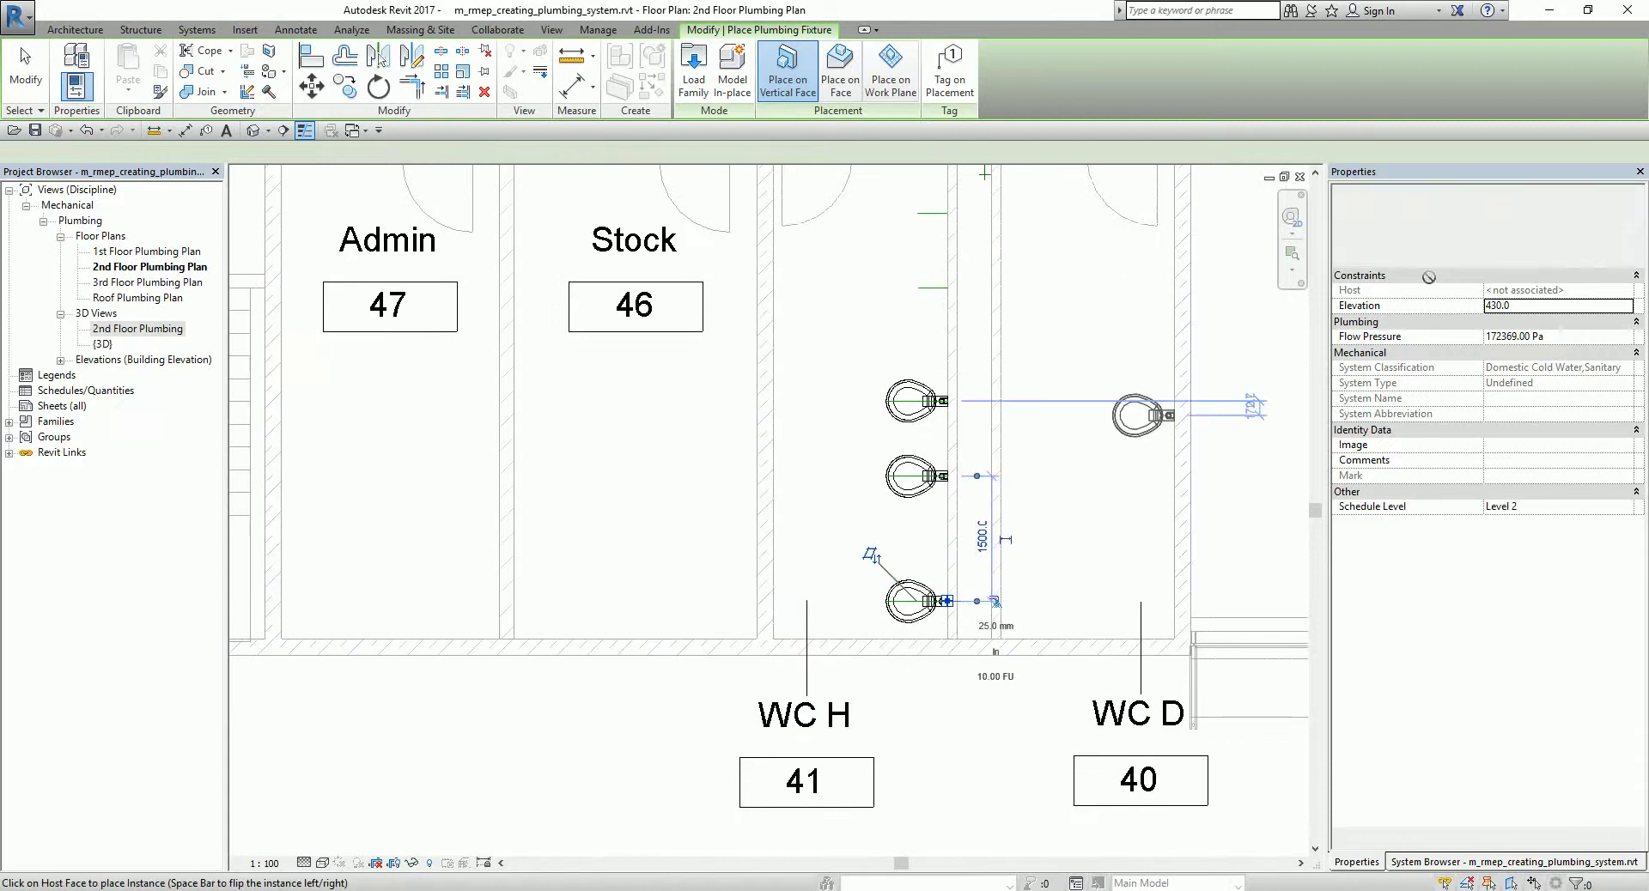
left_click(1490, 219)
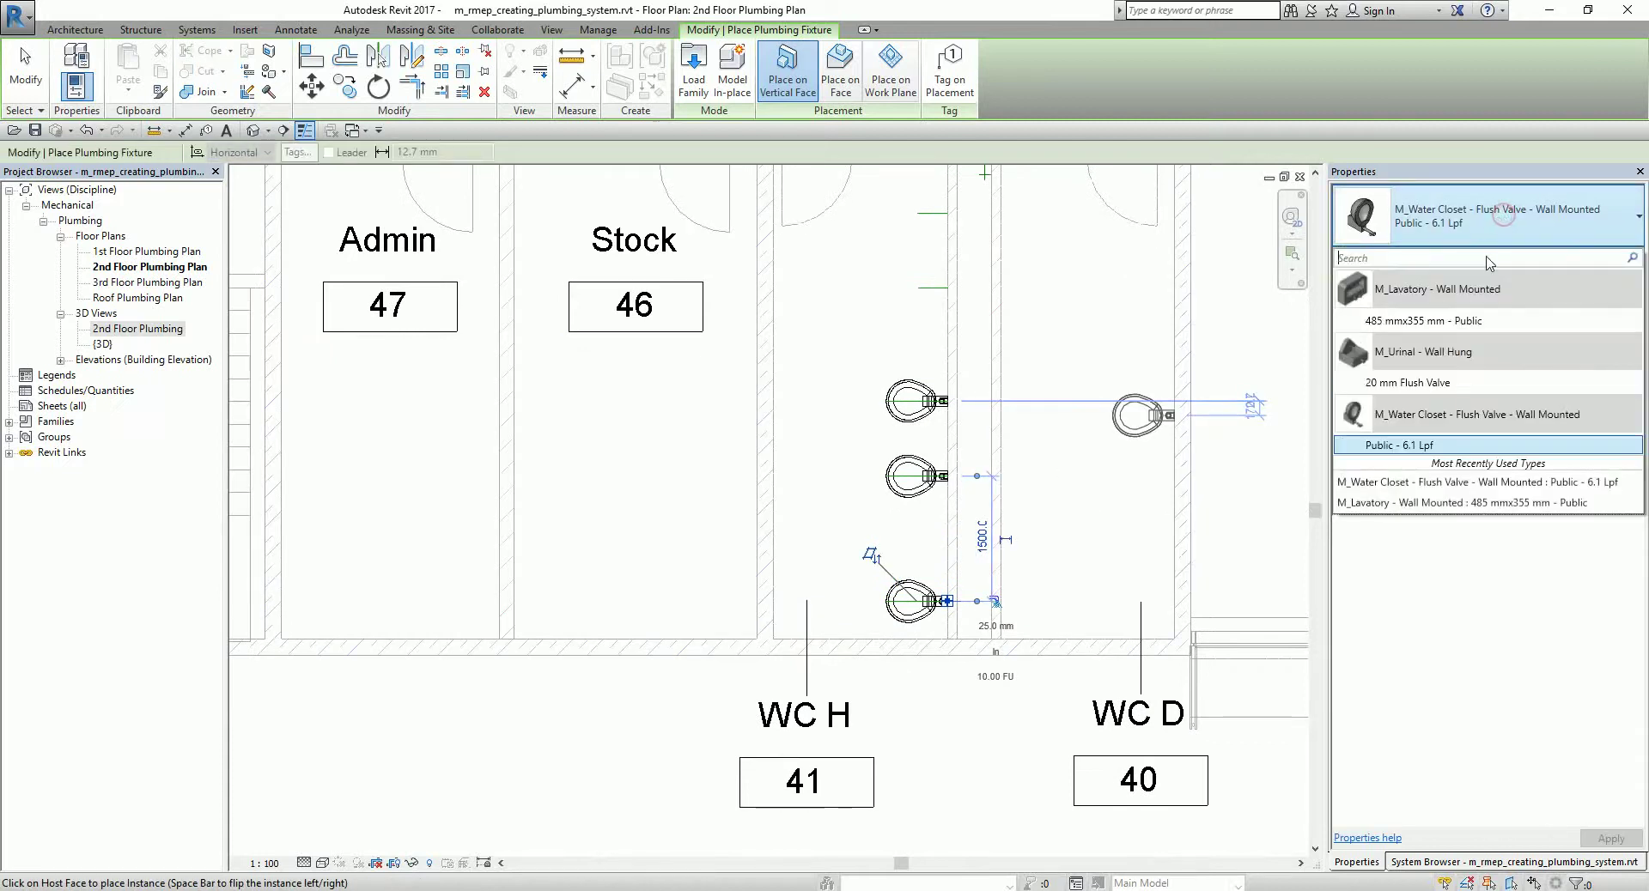
left_click(1432, 322)
middle_click_drag(876, 549, 876, 664)
scroll(850, 383, "up", 3)
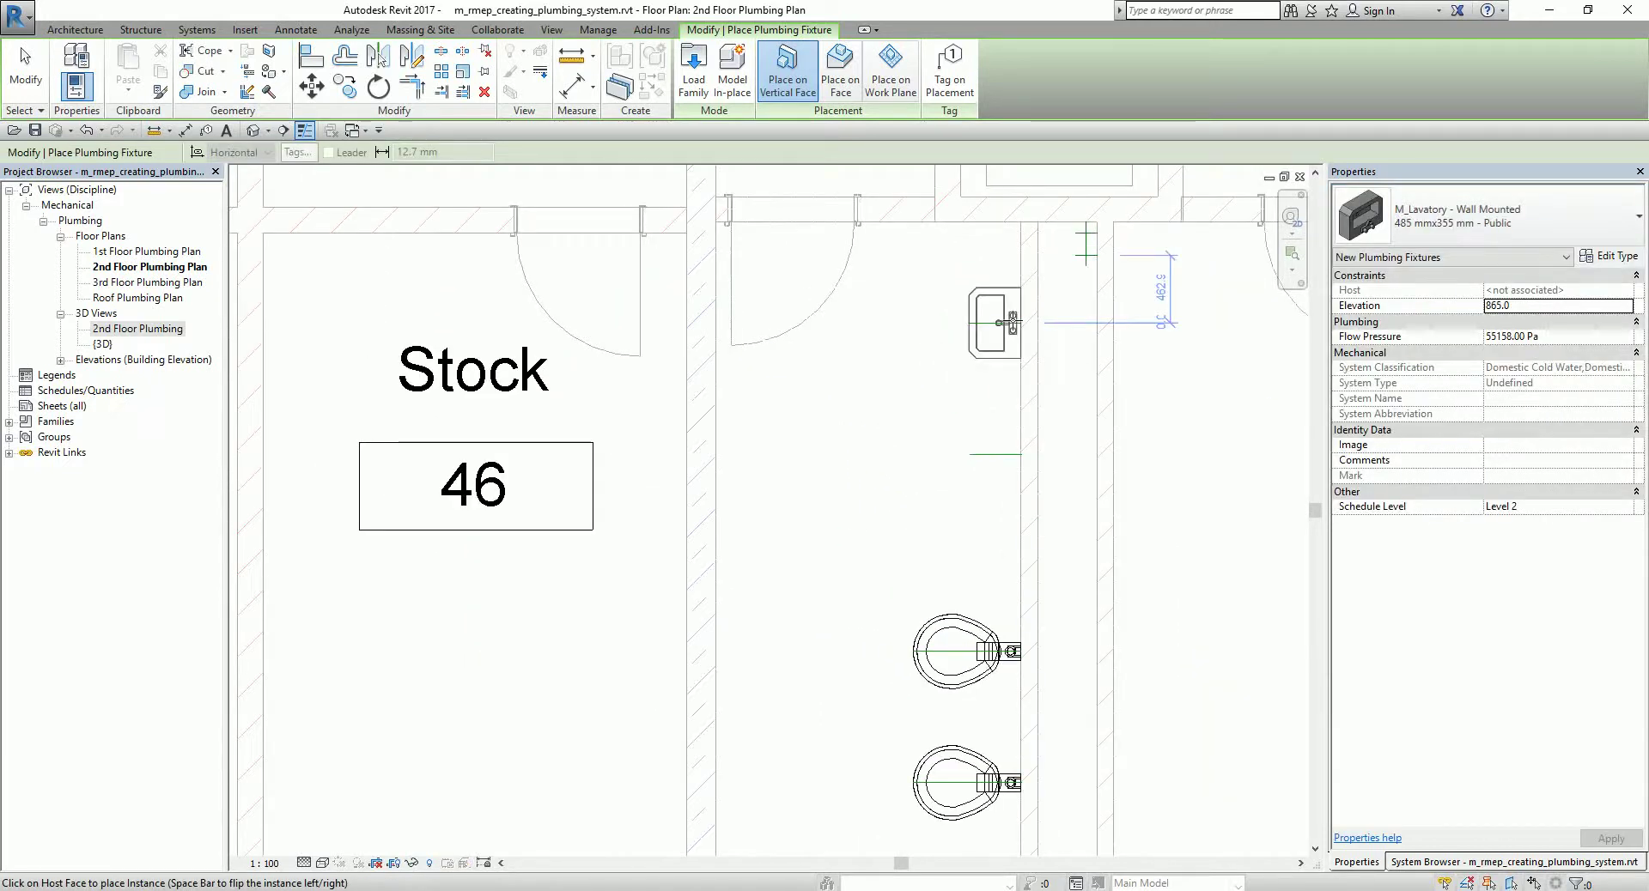
left_click(1013, 323)
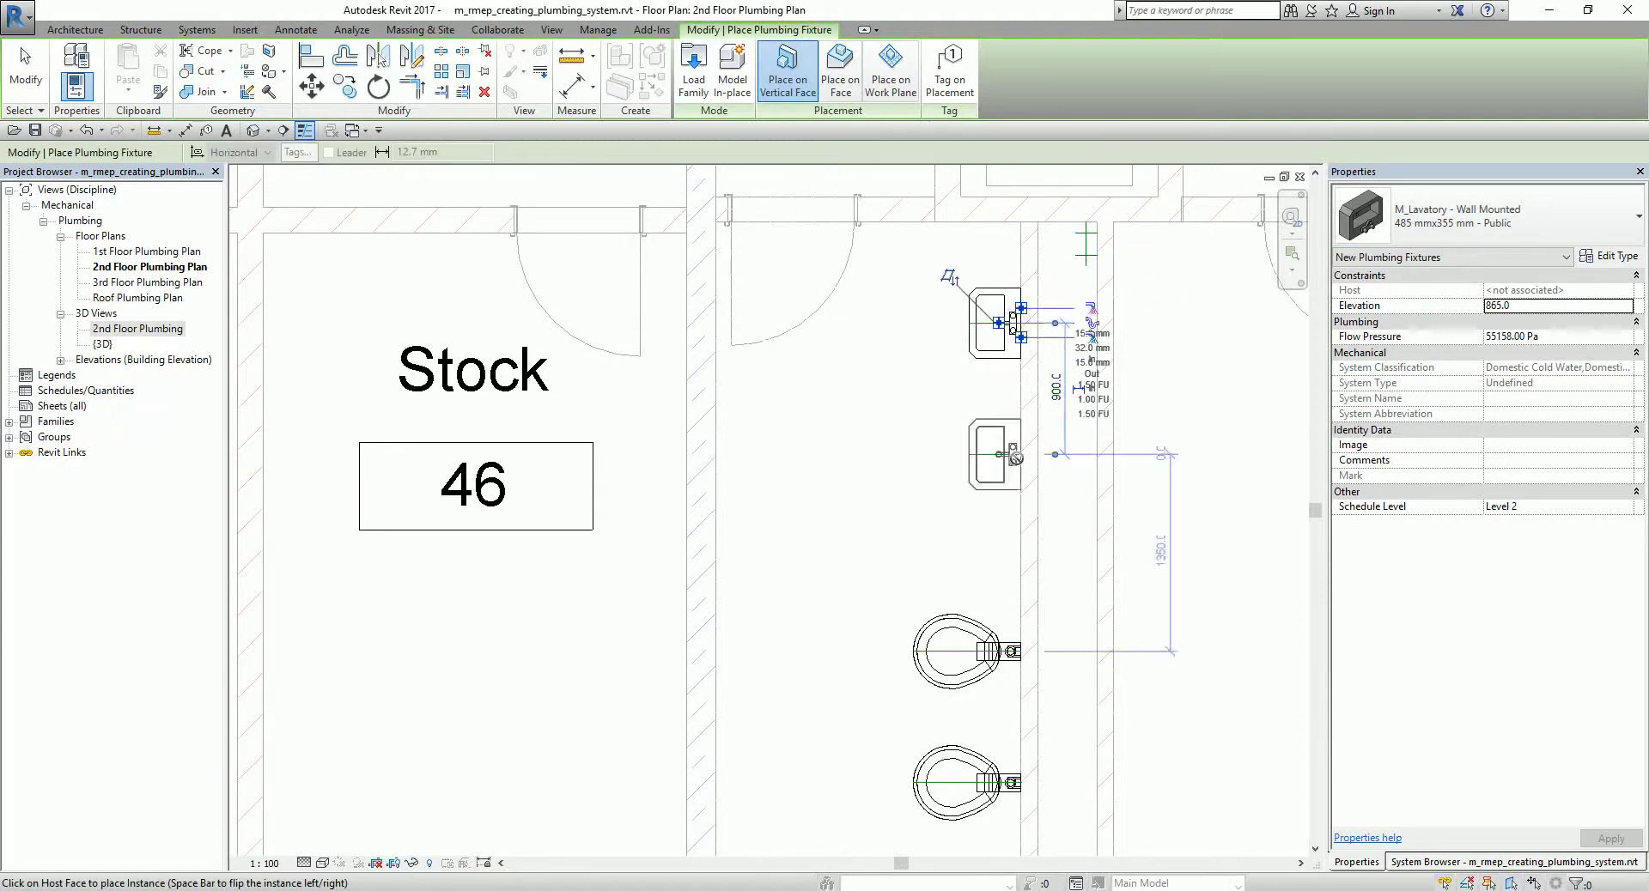
left_click(1015, 457)
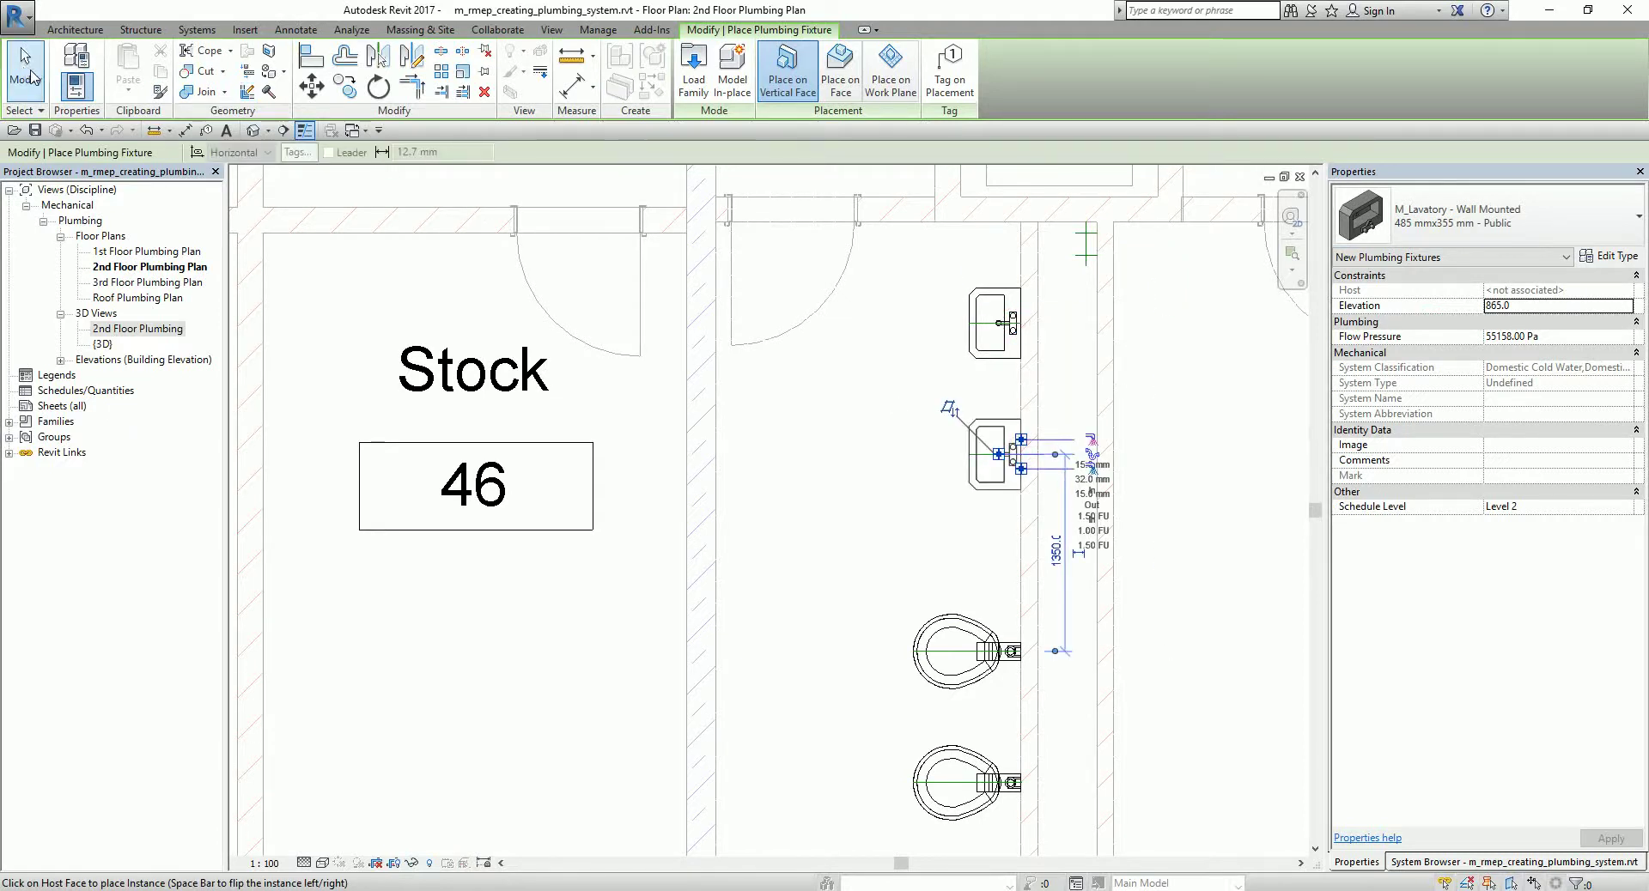
left_click(31, 77)
Step: Mirror a copy of the five WC H fixtures into WC D about a drawn vertical axis from the midpoint between the chase walls
scroll(945, 481, "down", 3)
mouse_move(1152, 658)
middle_mouse_down()
mouse_move(1151, 438)
mouse_move(1151, 498)
middle_mouse_up()
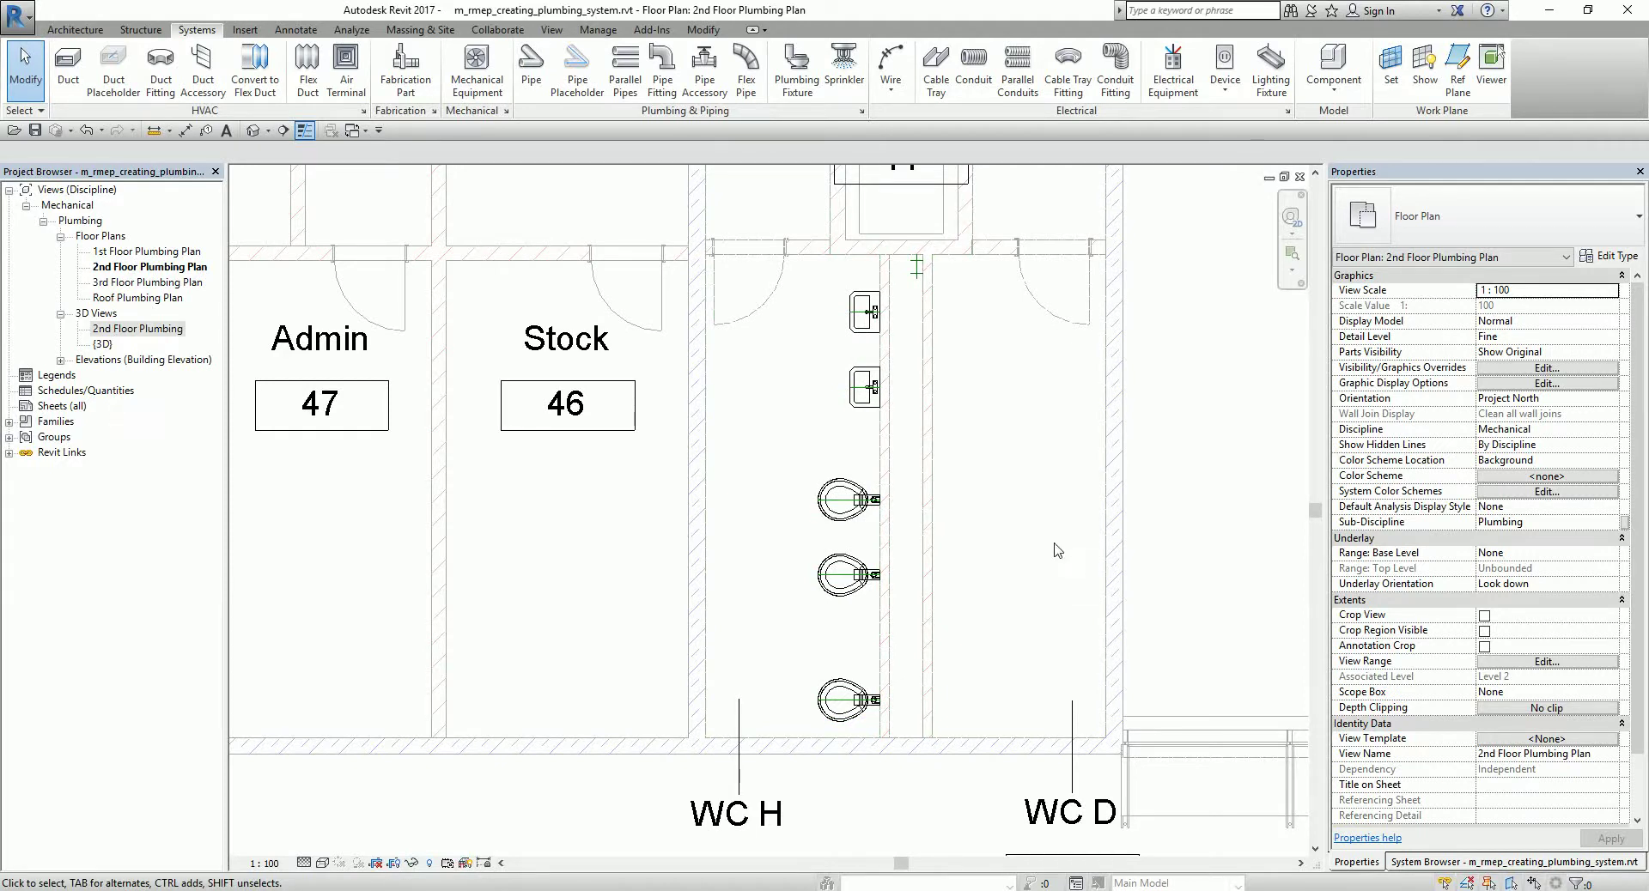
left_click(872, 332)
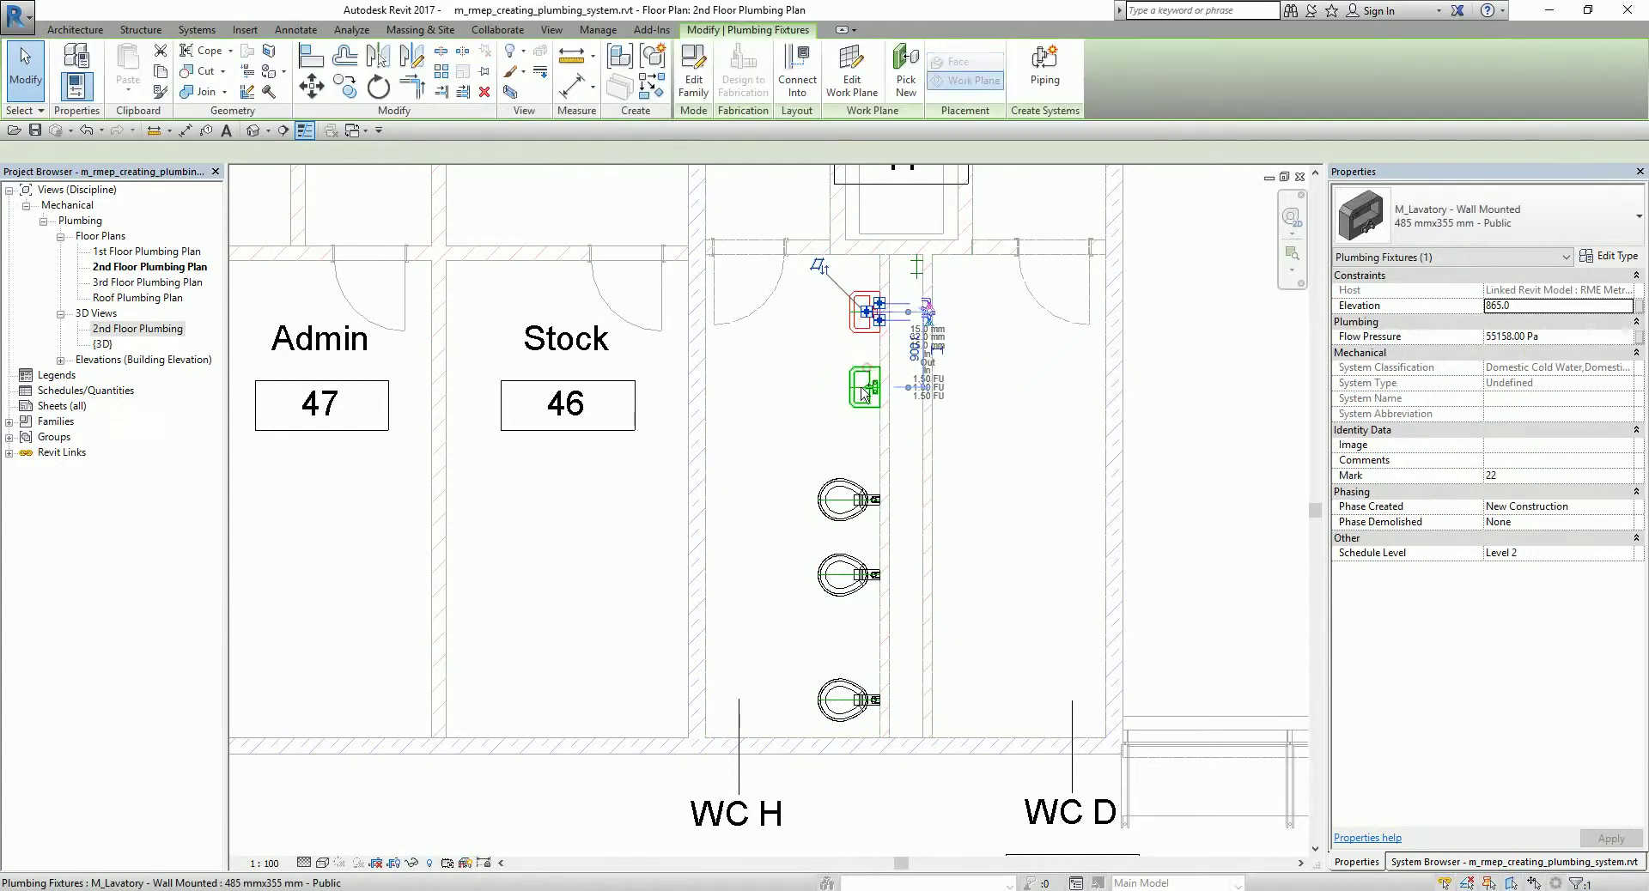
left_click(869, 378, "ctrl")
left_click(846, 498, "ctrl")
left_click(858, 574, "ctrl")
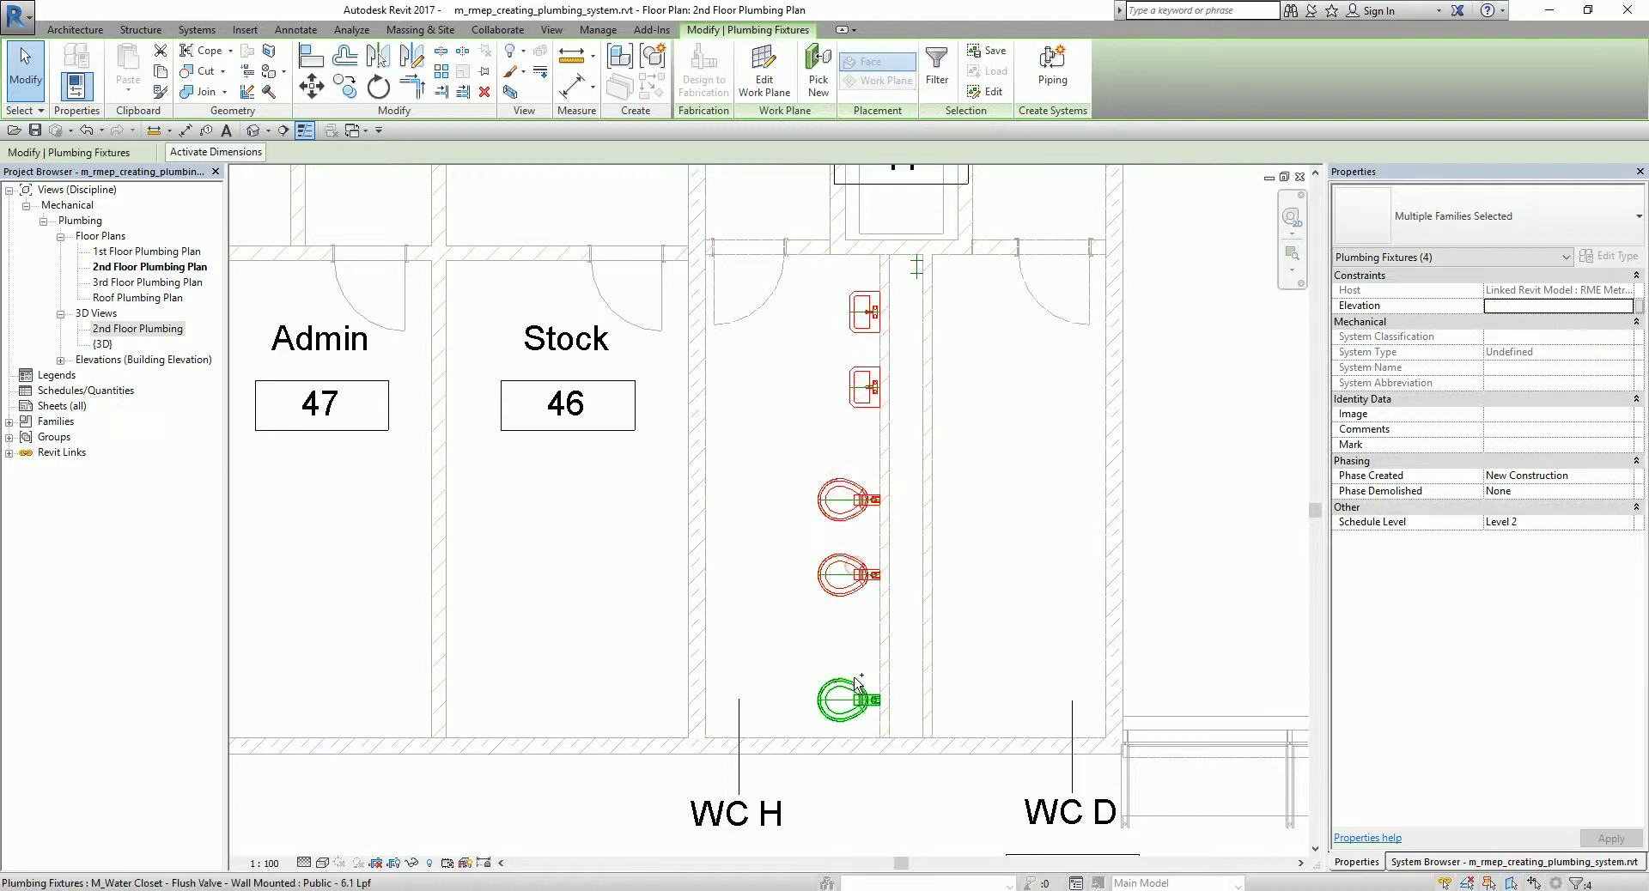
left_click(855, 697, "ctrl")
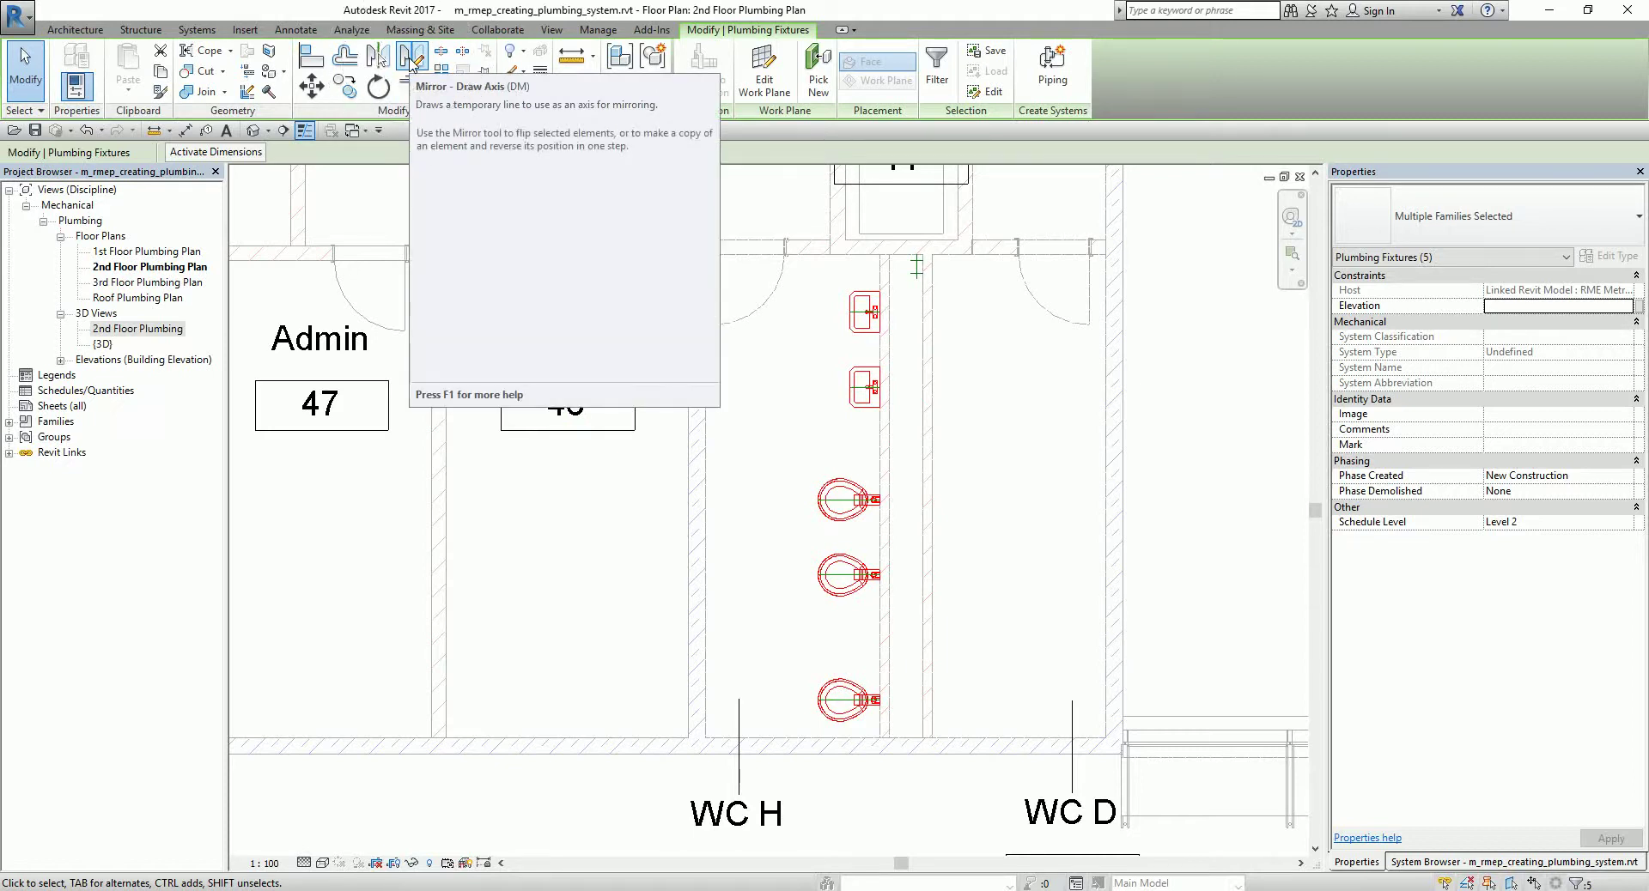
left_click(411, 60)
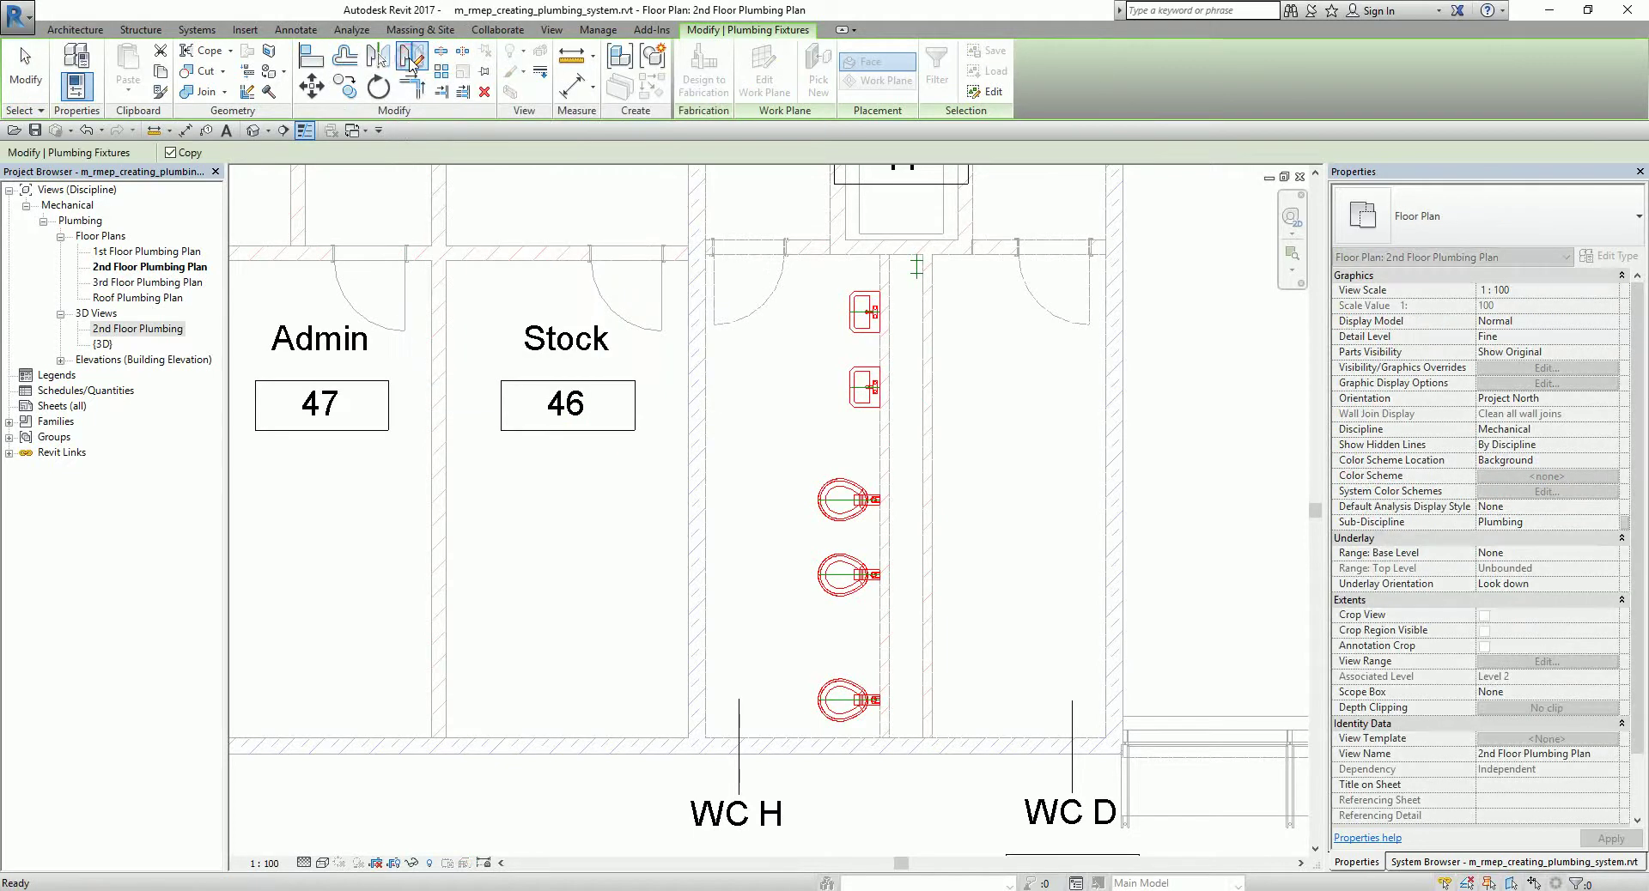
scroll(905, 268, "up", 3)
scroll(906, 268, "up", 2)
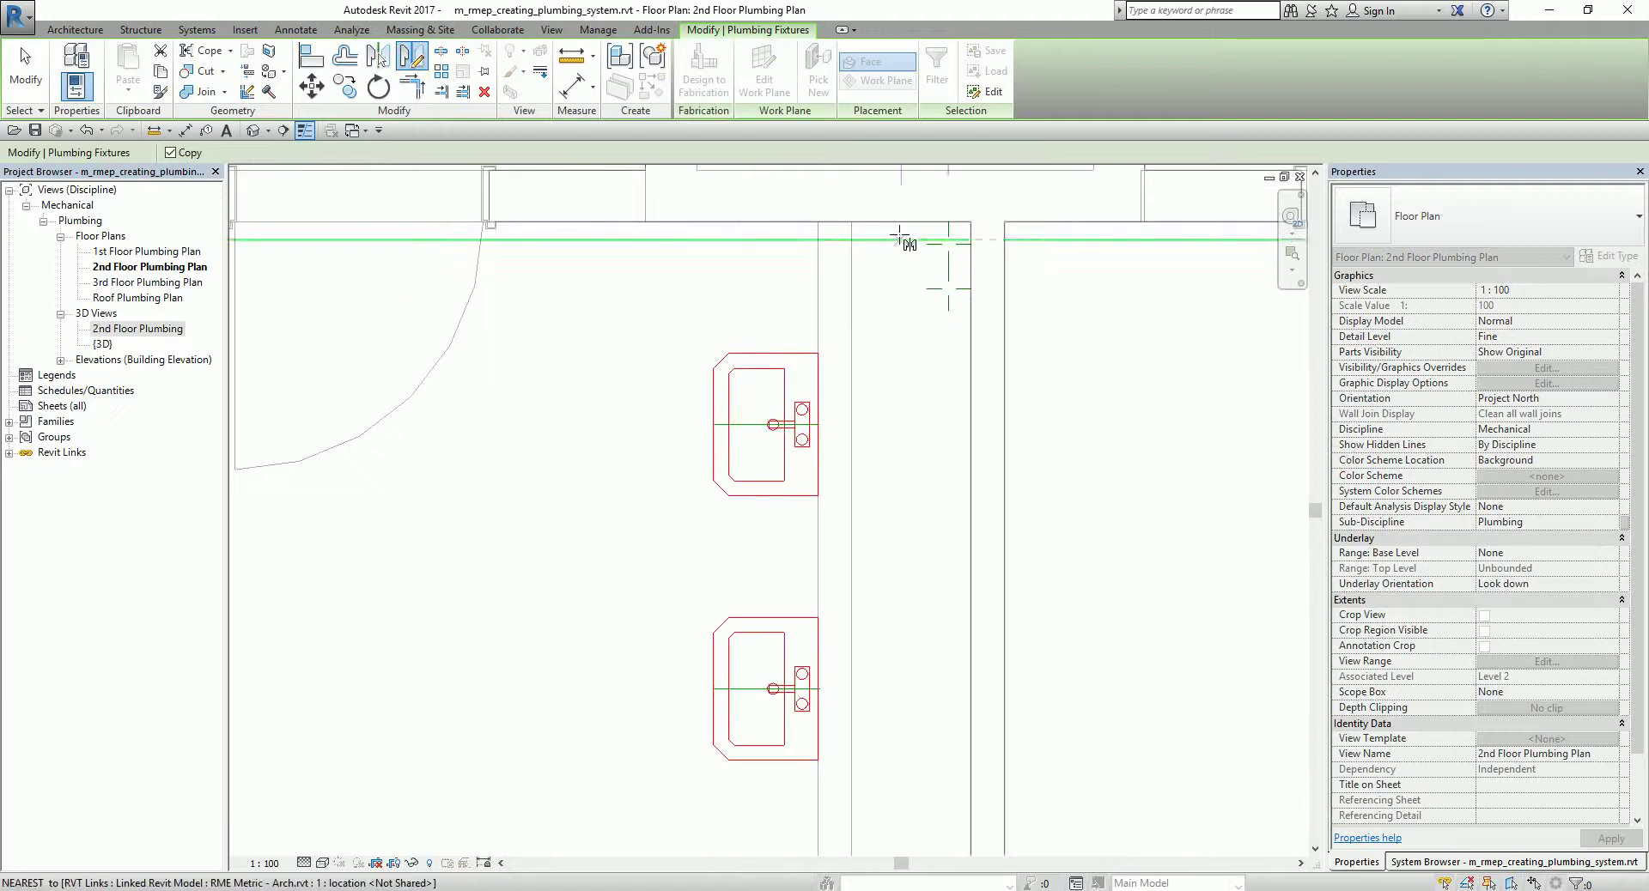
left_click(910, 223)
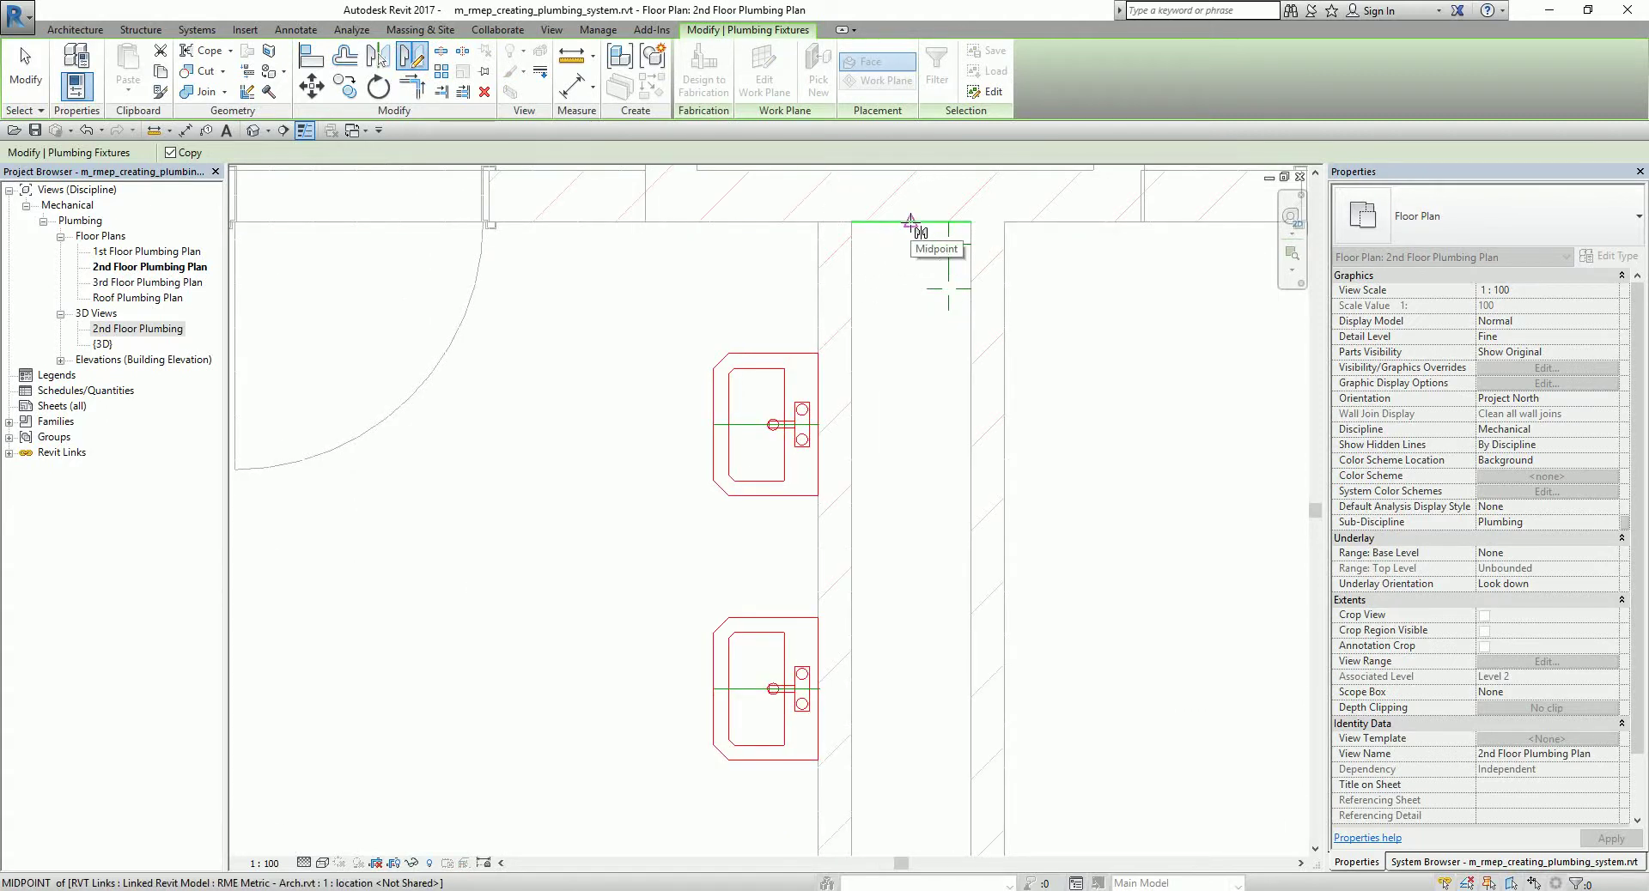
left_click(910, 223)
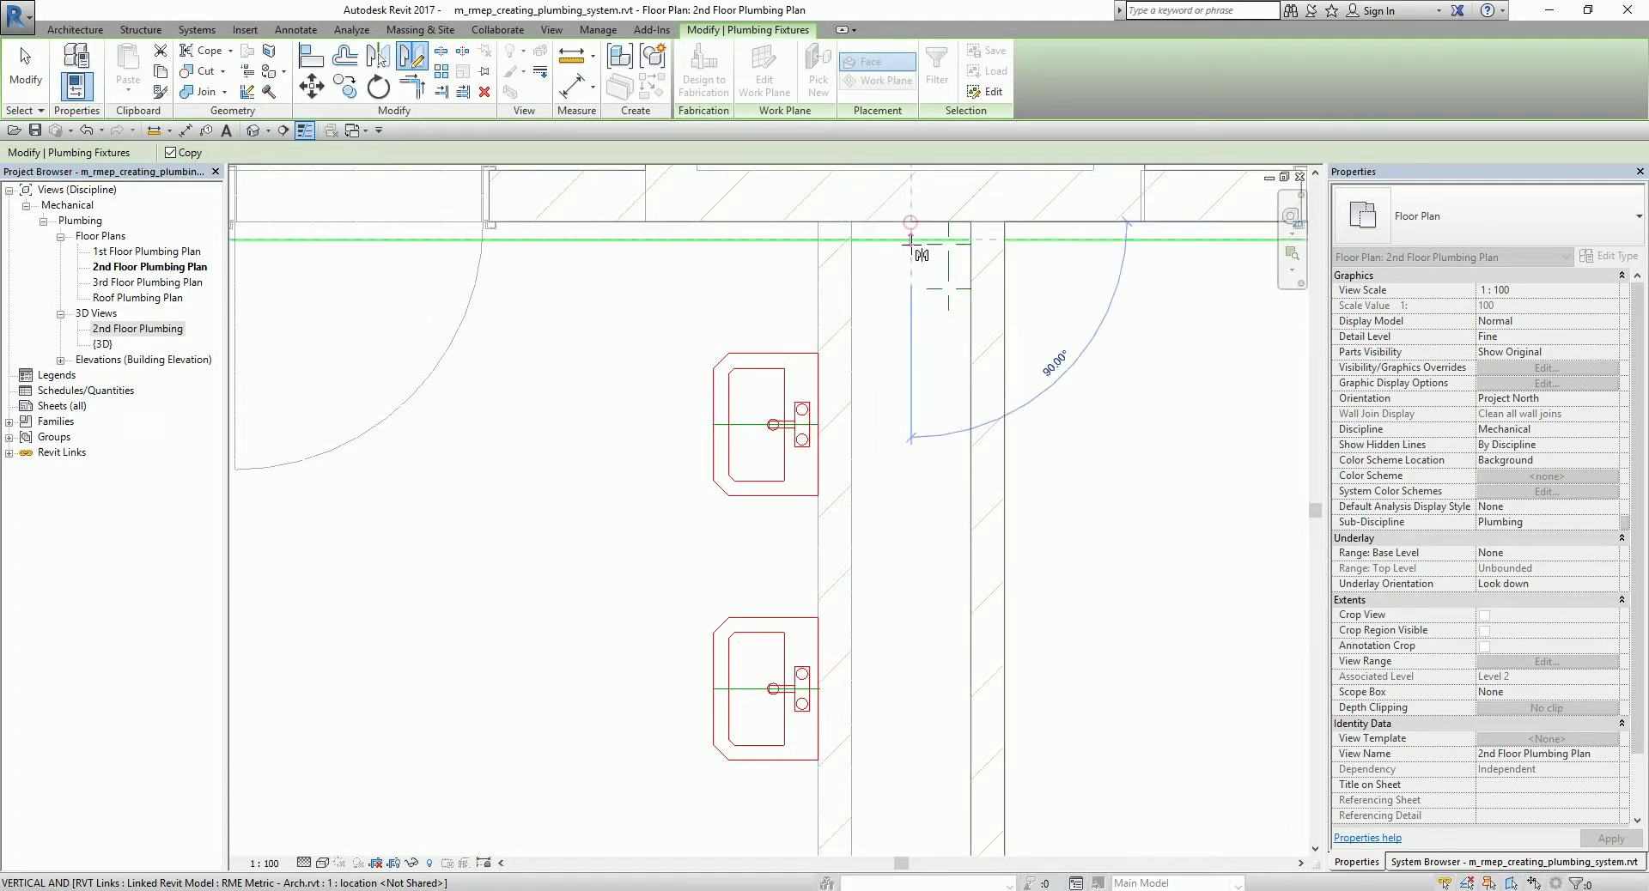
left_click(909, 386)
scroll(899, 398, "down", 1)
scroll(899, 398, "down", 3)
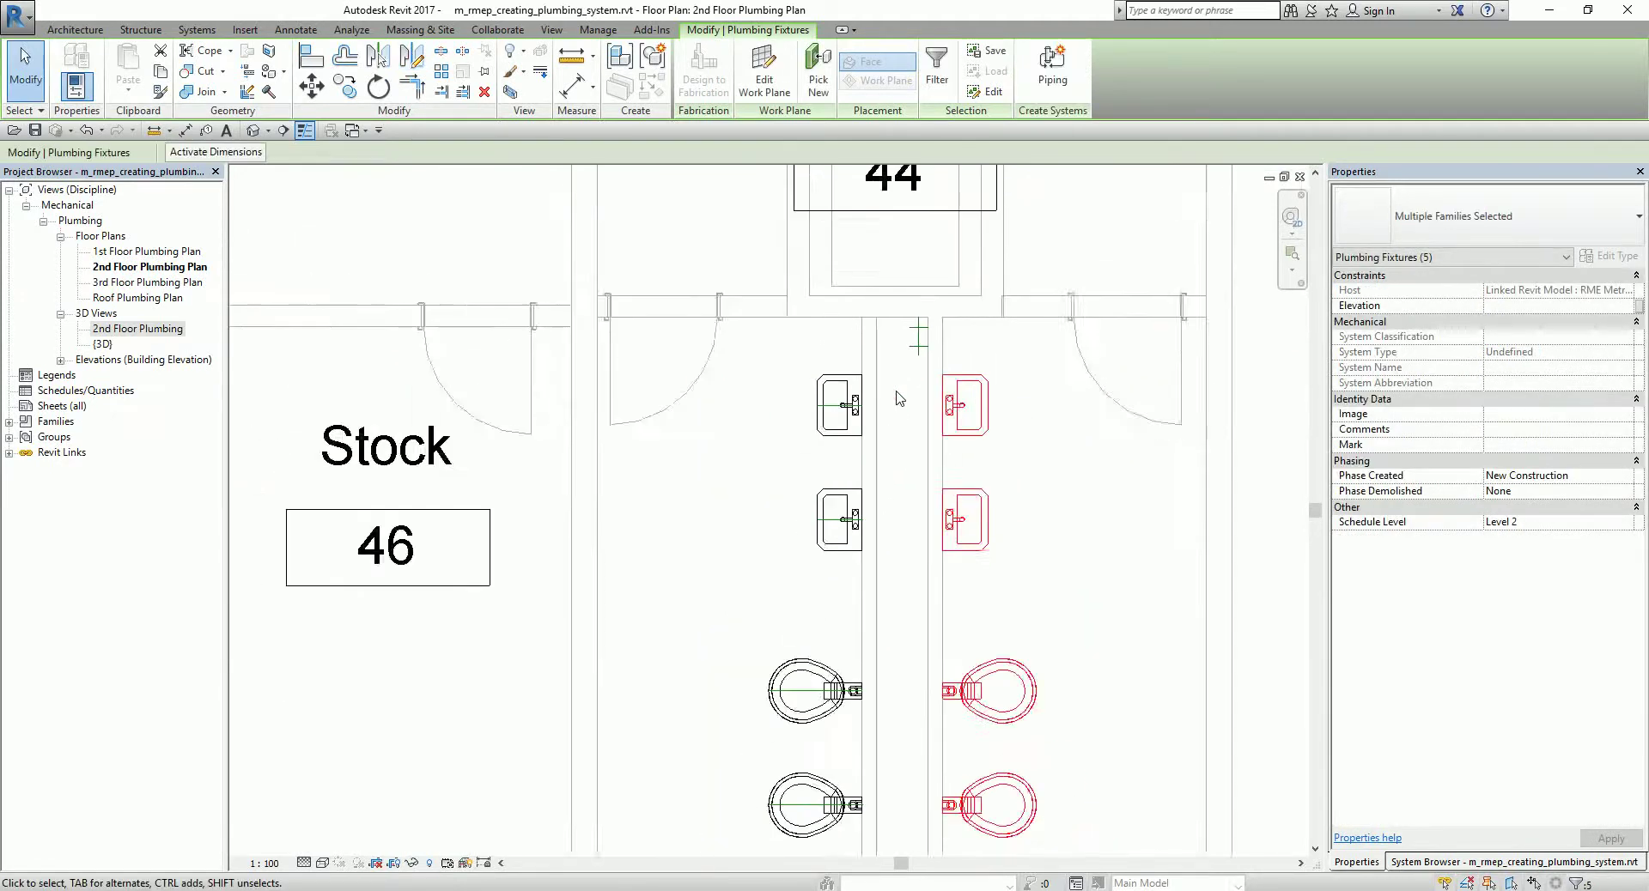
Step: Create a Sanitary piping system named 2nd Floor Sanitary from the five mirrored fixtures and open it in the System Editor
mouse_move(899, 397)
middle_mouse_down()
mouse_move(902, 429)
mouse_move(987, 395)
mouse_move(902, 371)
middle_mouse_up()
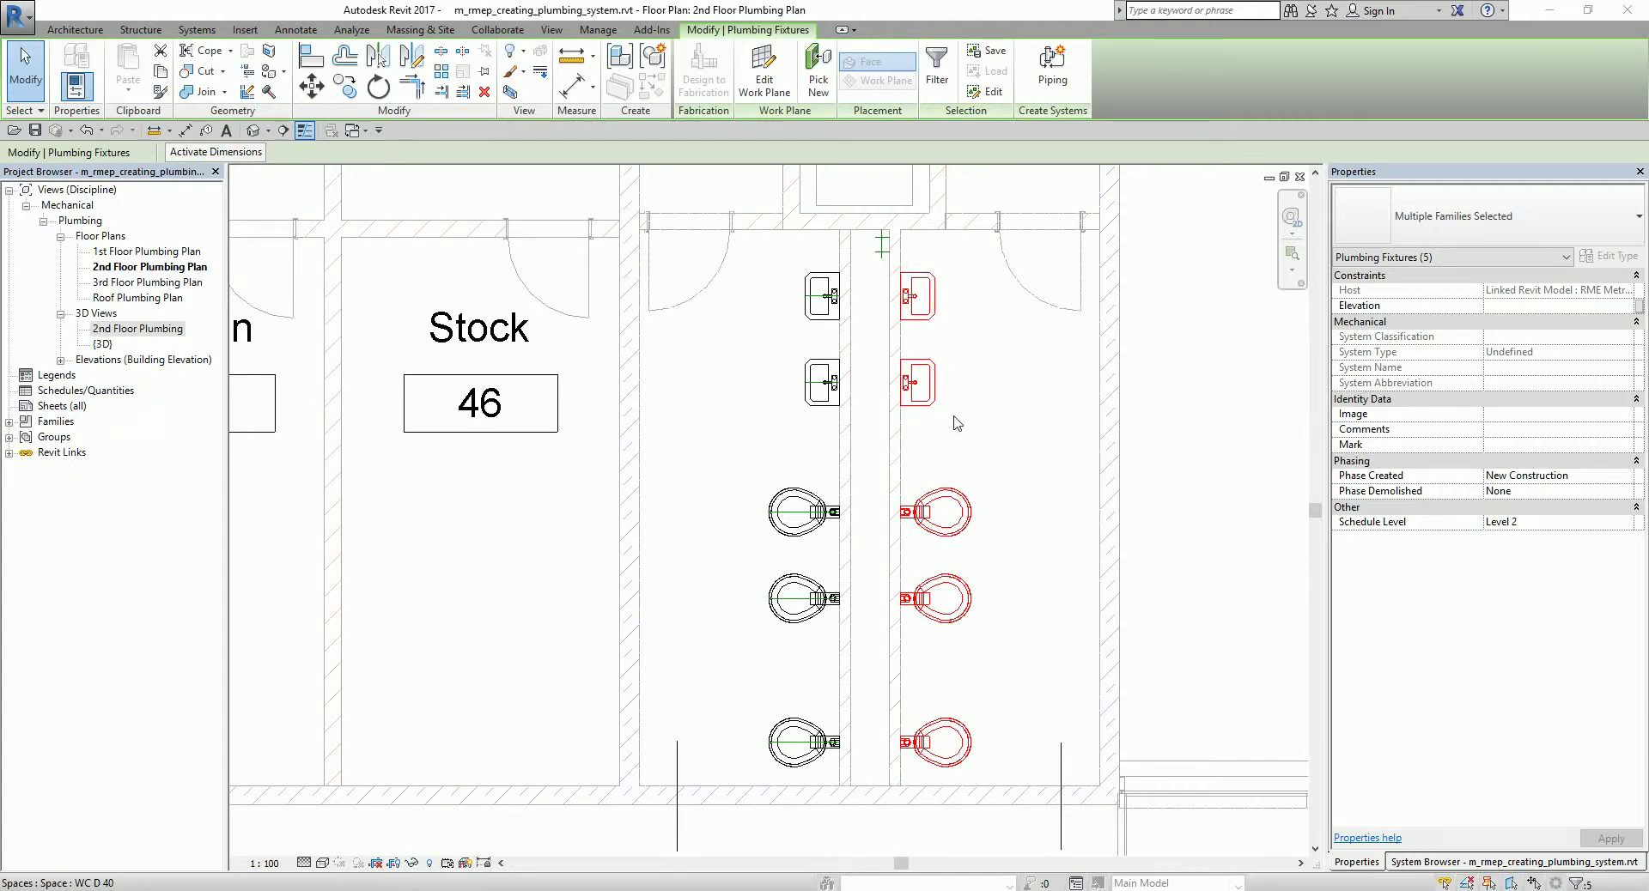
left_click(1053, 77)
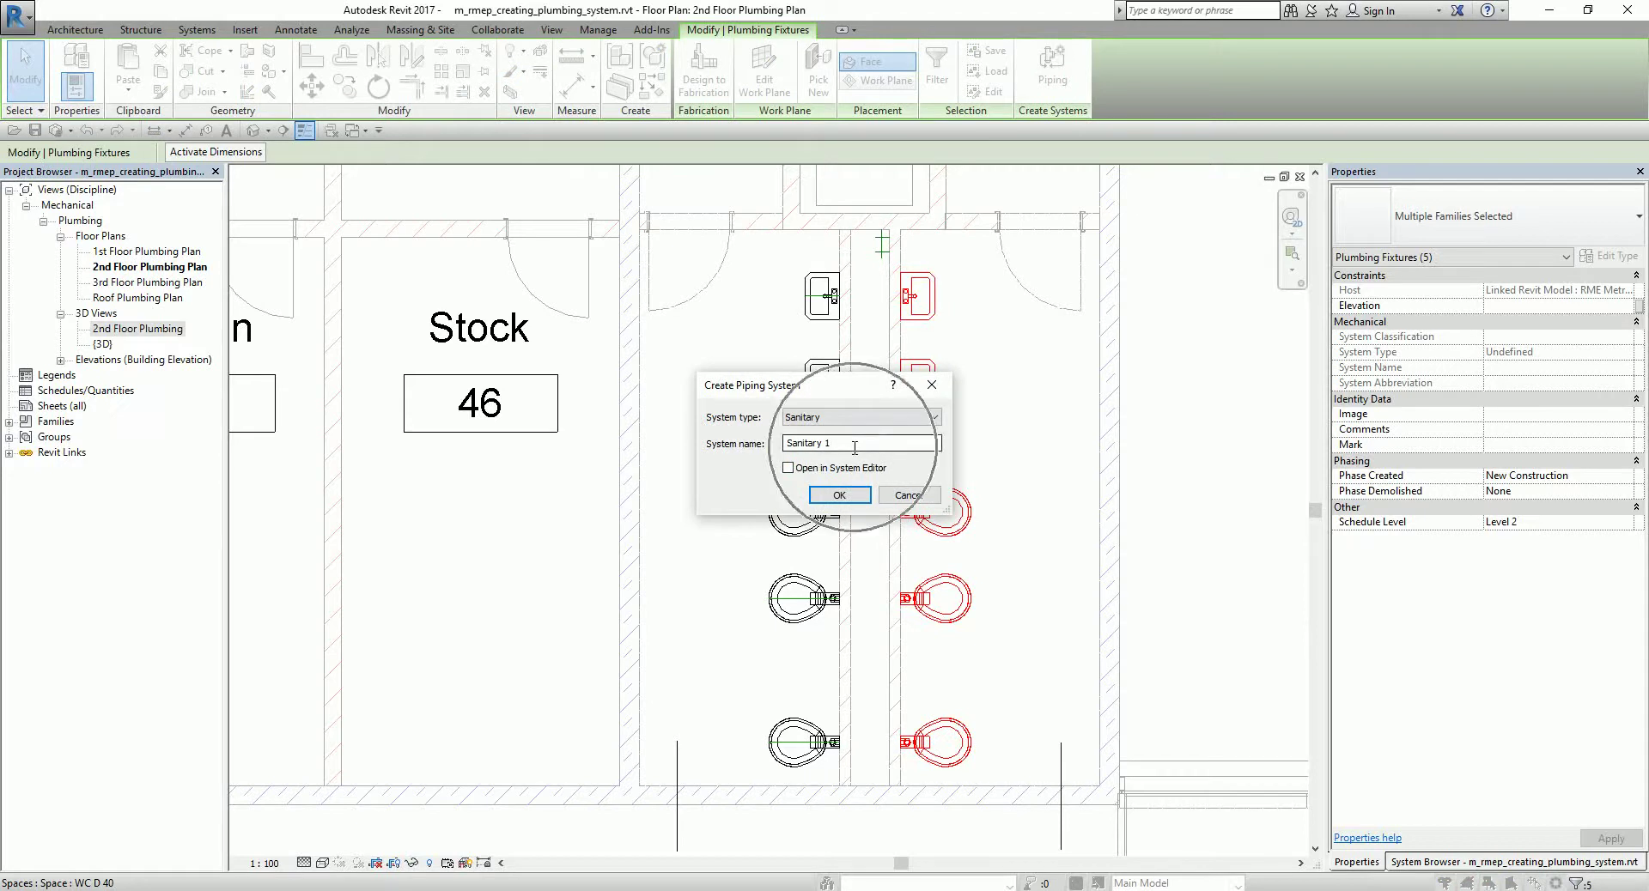
left_click_drag(855, 444, 748, 445)
type("2n")
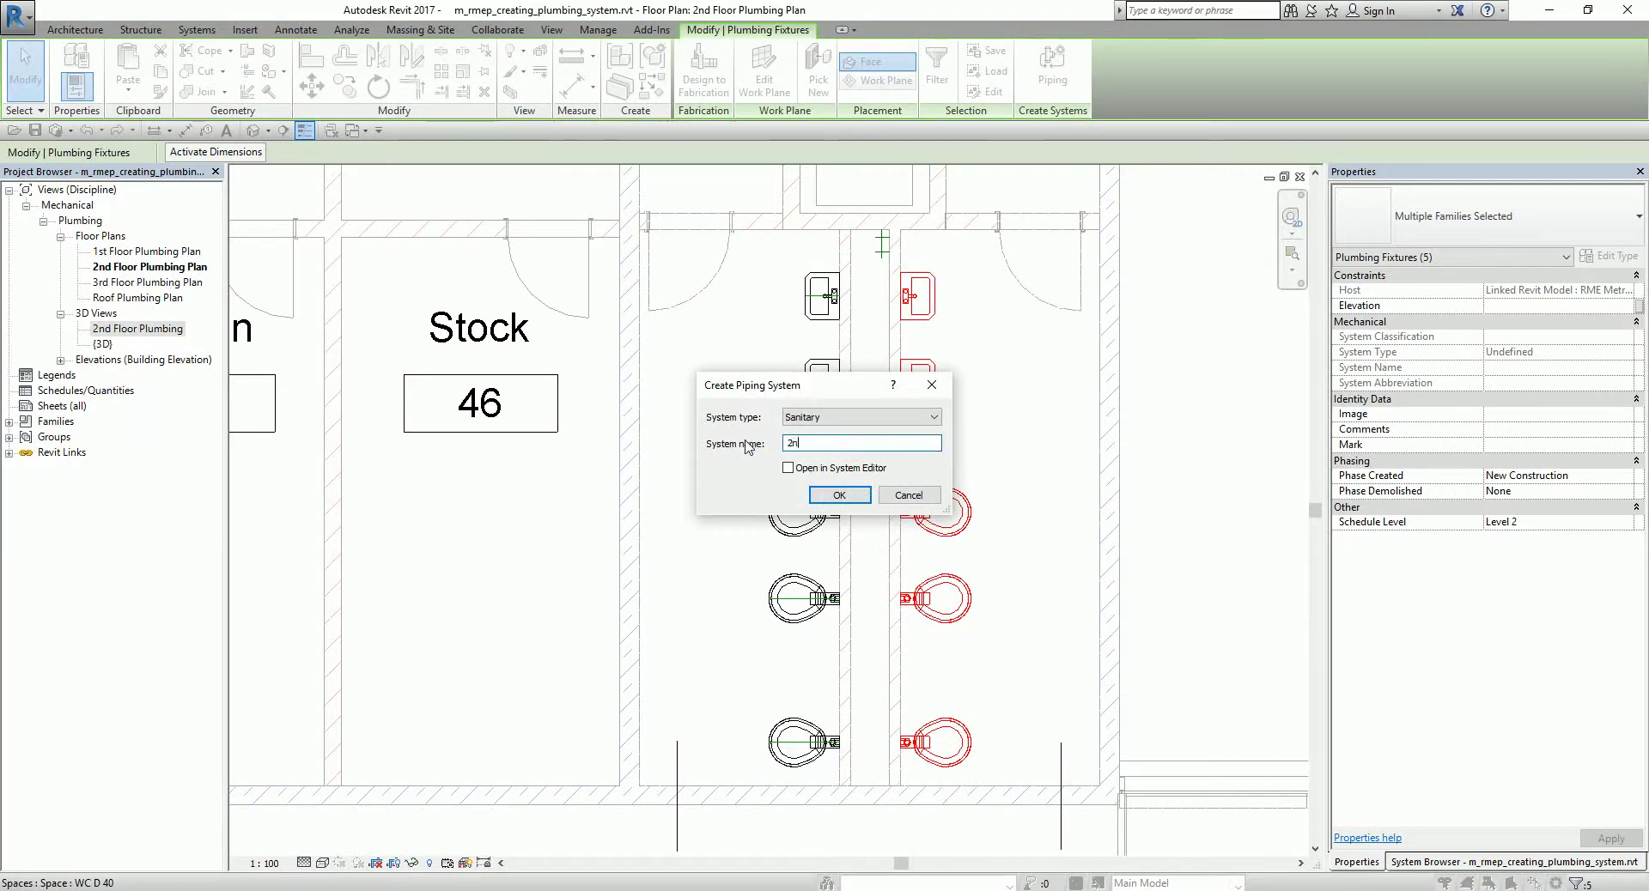
type("d Floor Sanai")
key("BackSpace")
key("BackSpace")
key("Num_Lock")
key("Caps_Lock")
type("ARY")
key("BackSpace")
key("BackSpace")
key("BackSpace")
key("Caps_Lock")
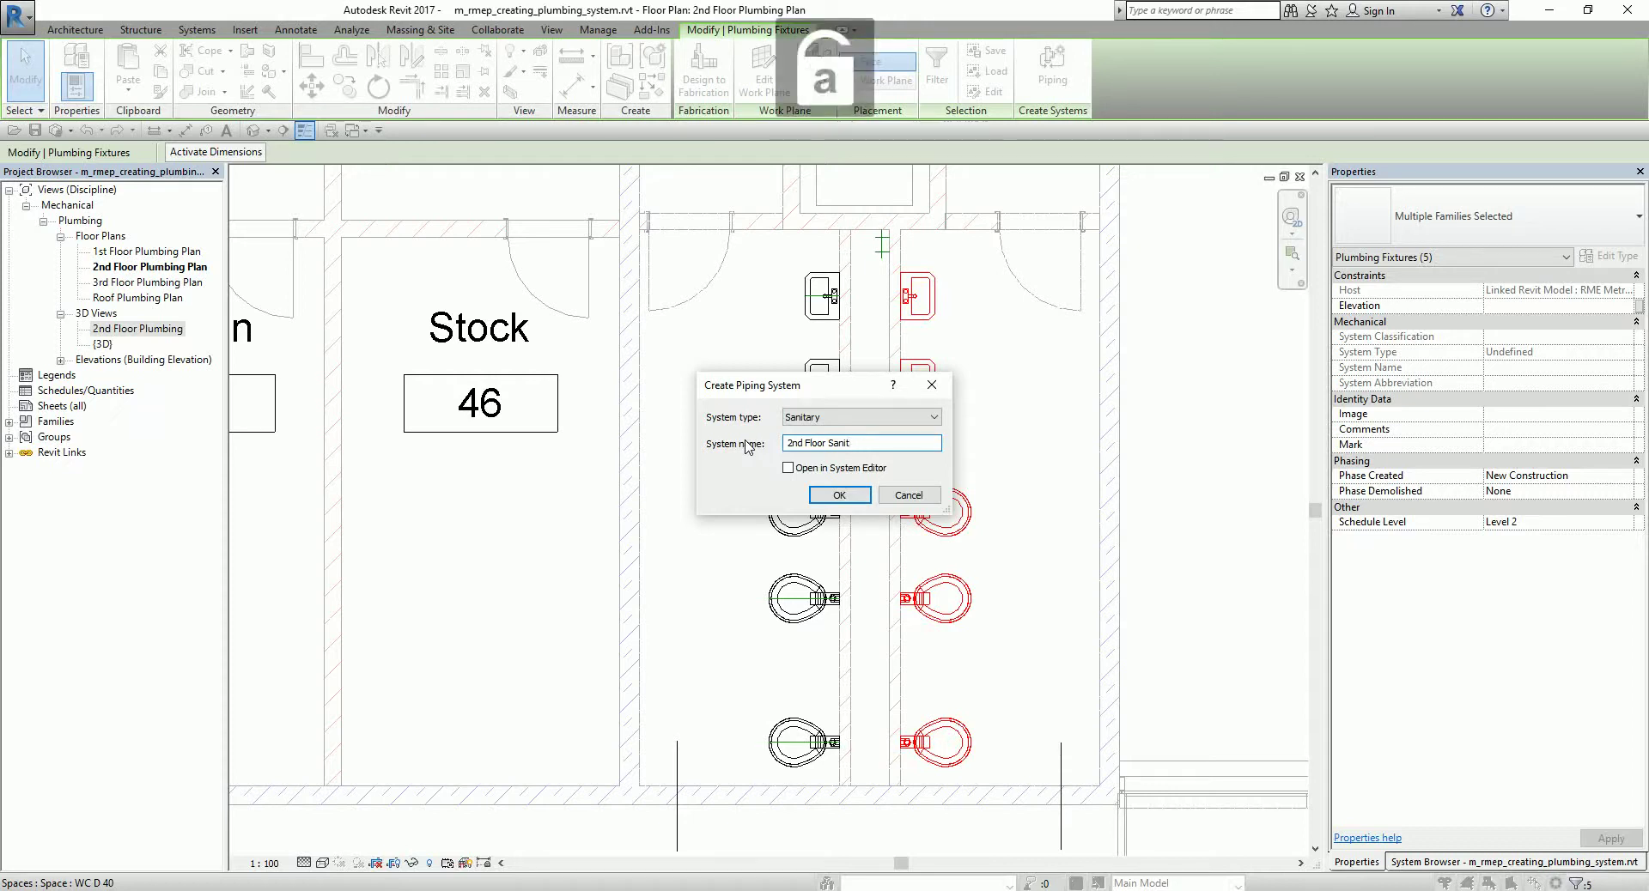
type("ary")
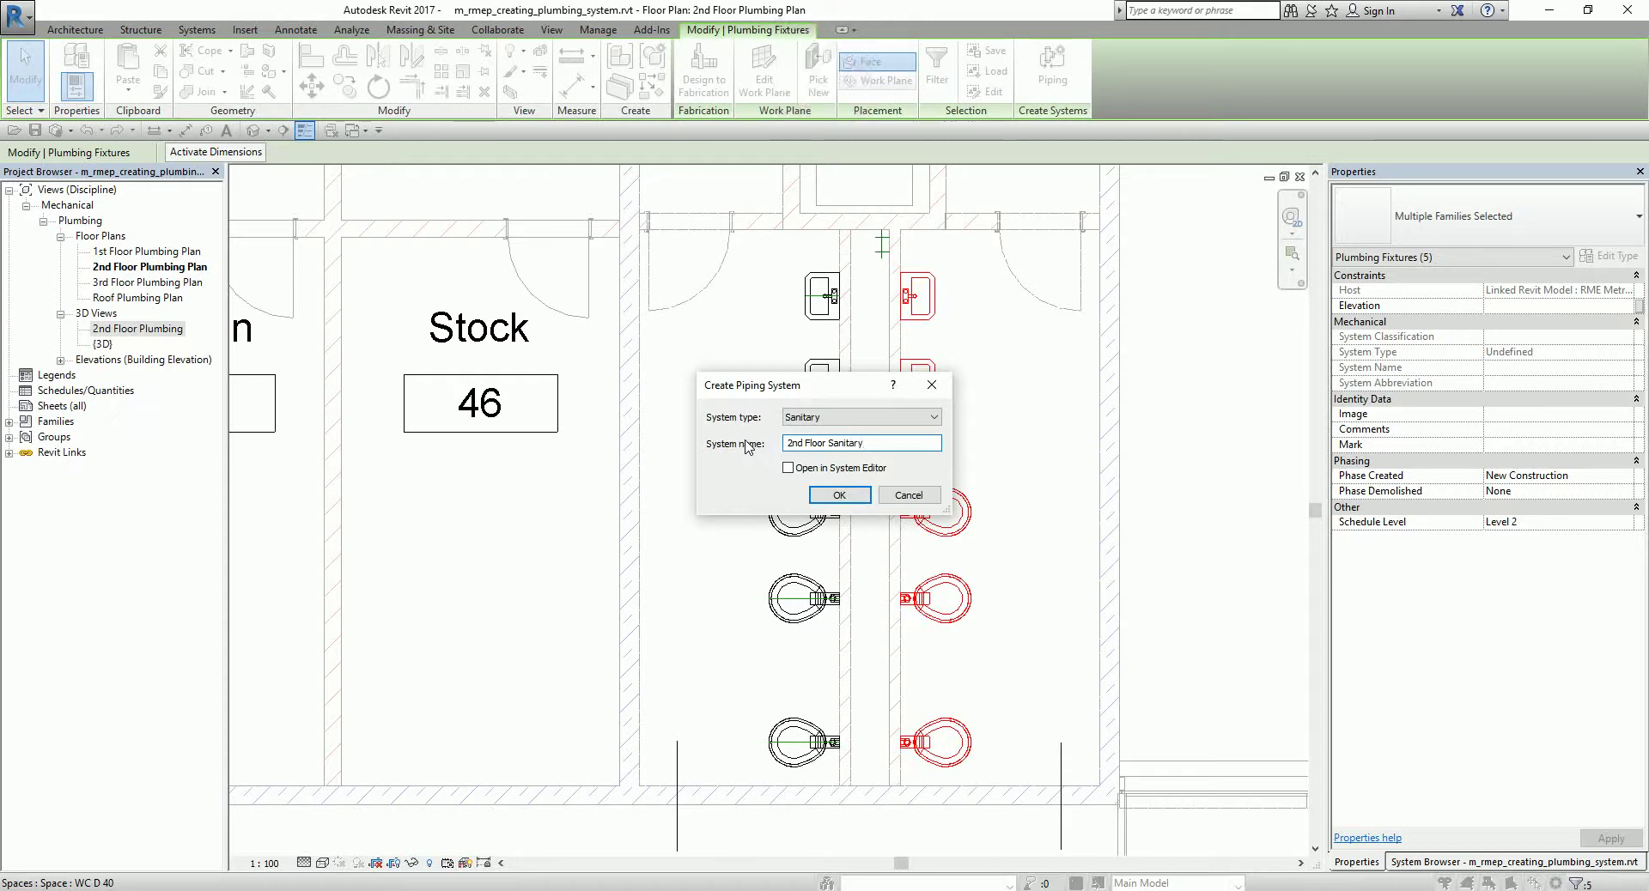
left_click(802, 471)
left_click_drag(855, 386, 544, 387)
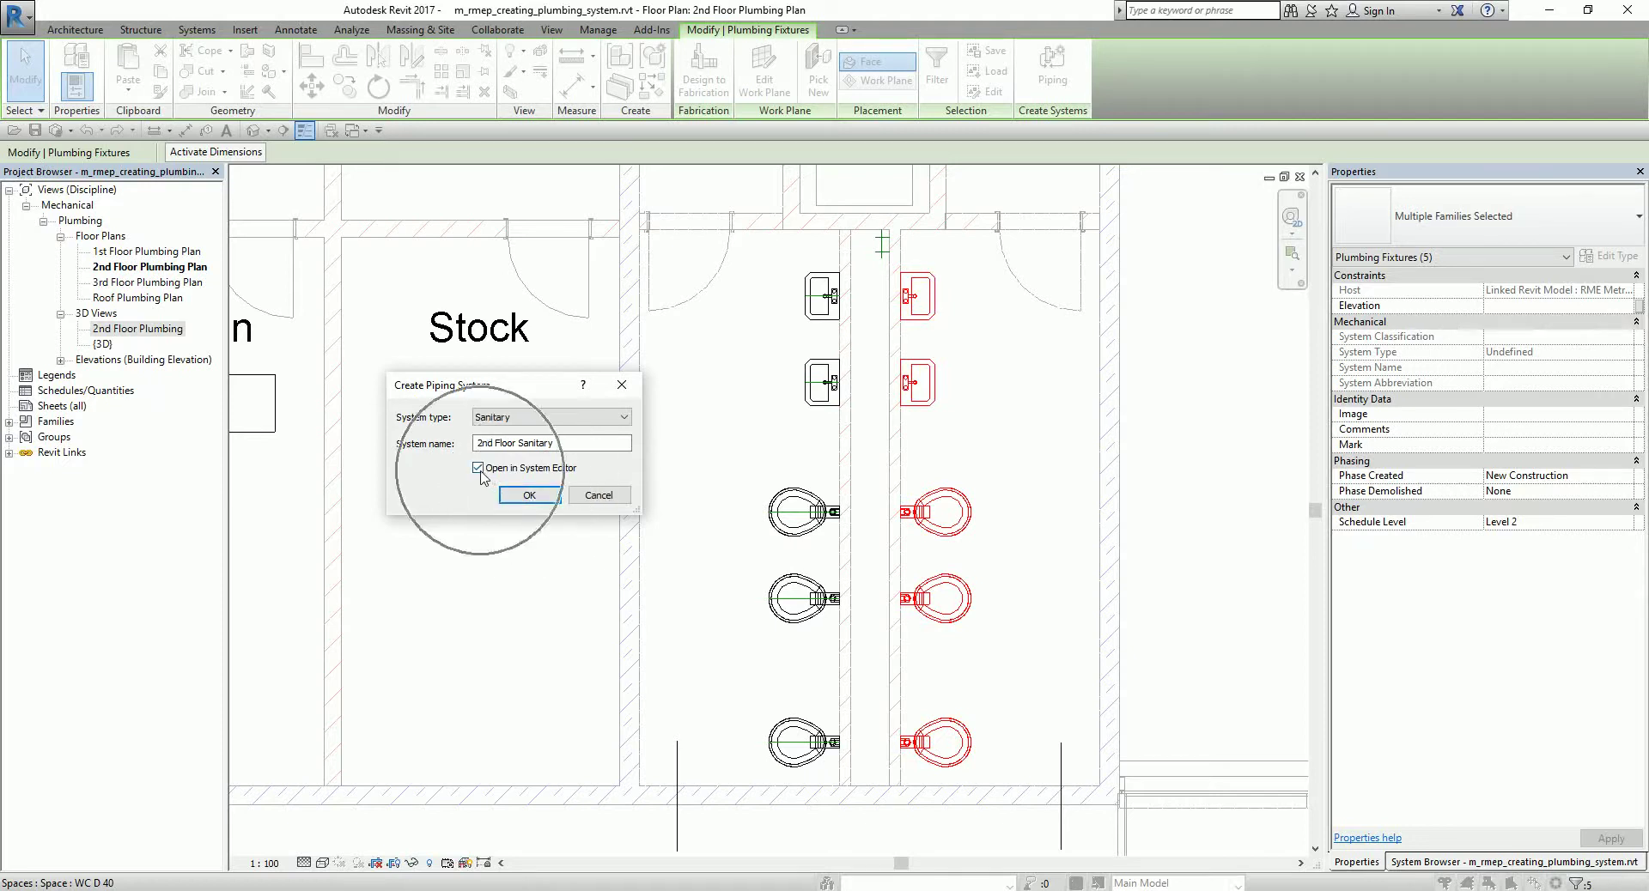
left_click(530, 495)
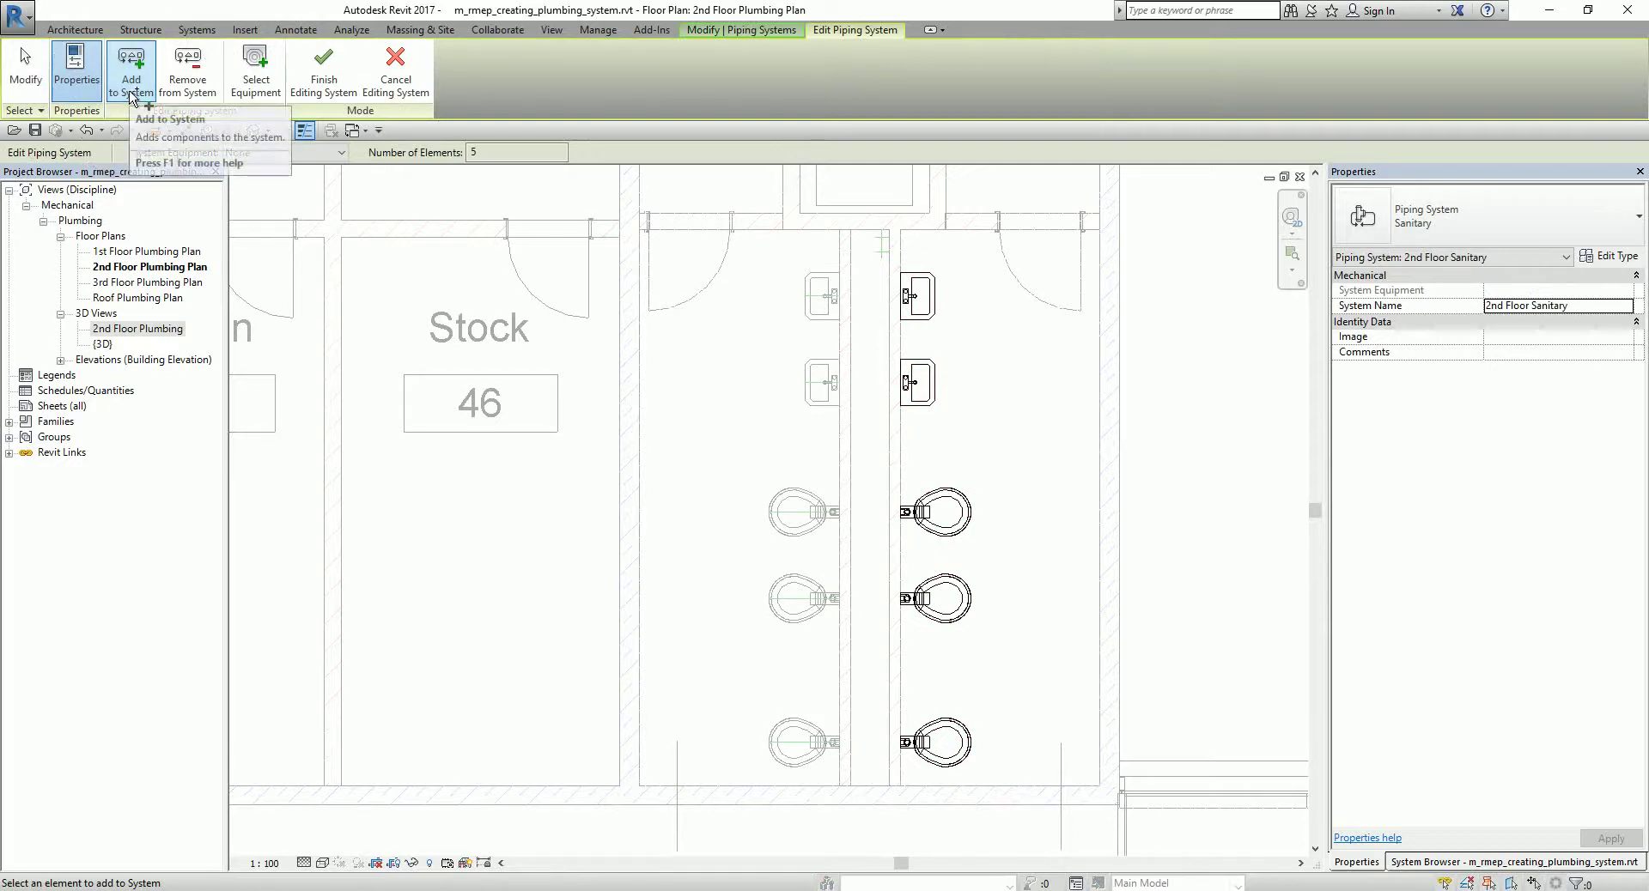
Step: Add the five WC H fixtures to the 2nd Floor Sanitary system and finish editing the system
left_click(852, 36)
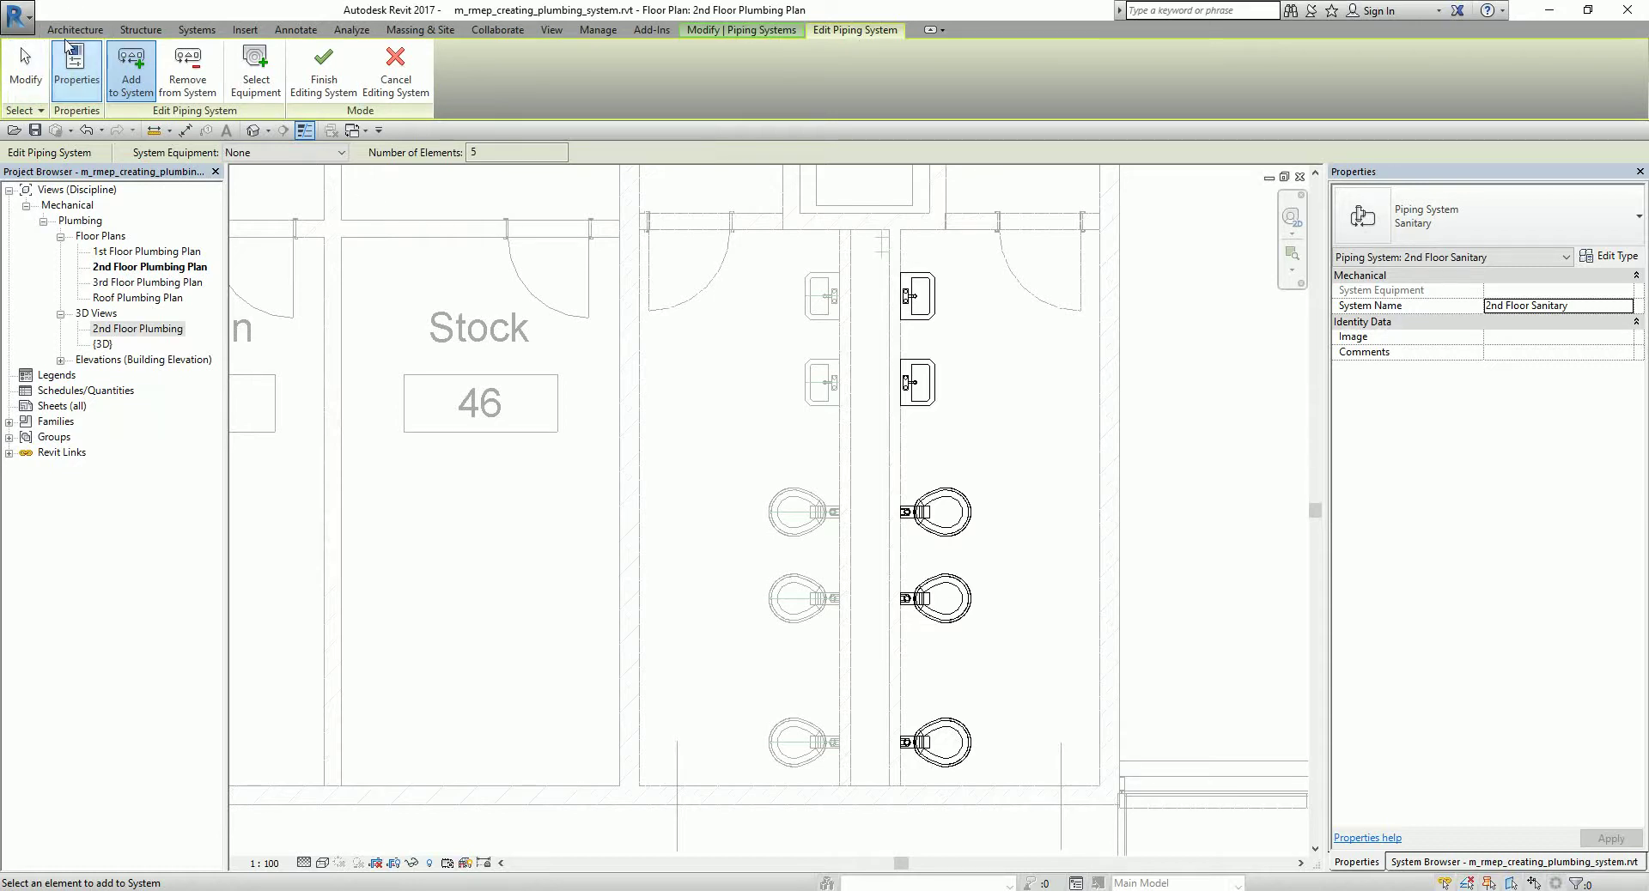
left_click(138, 95)
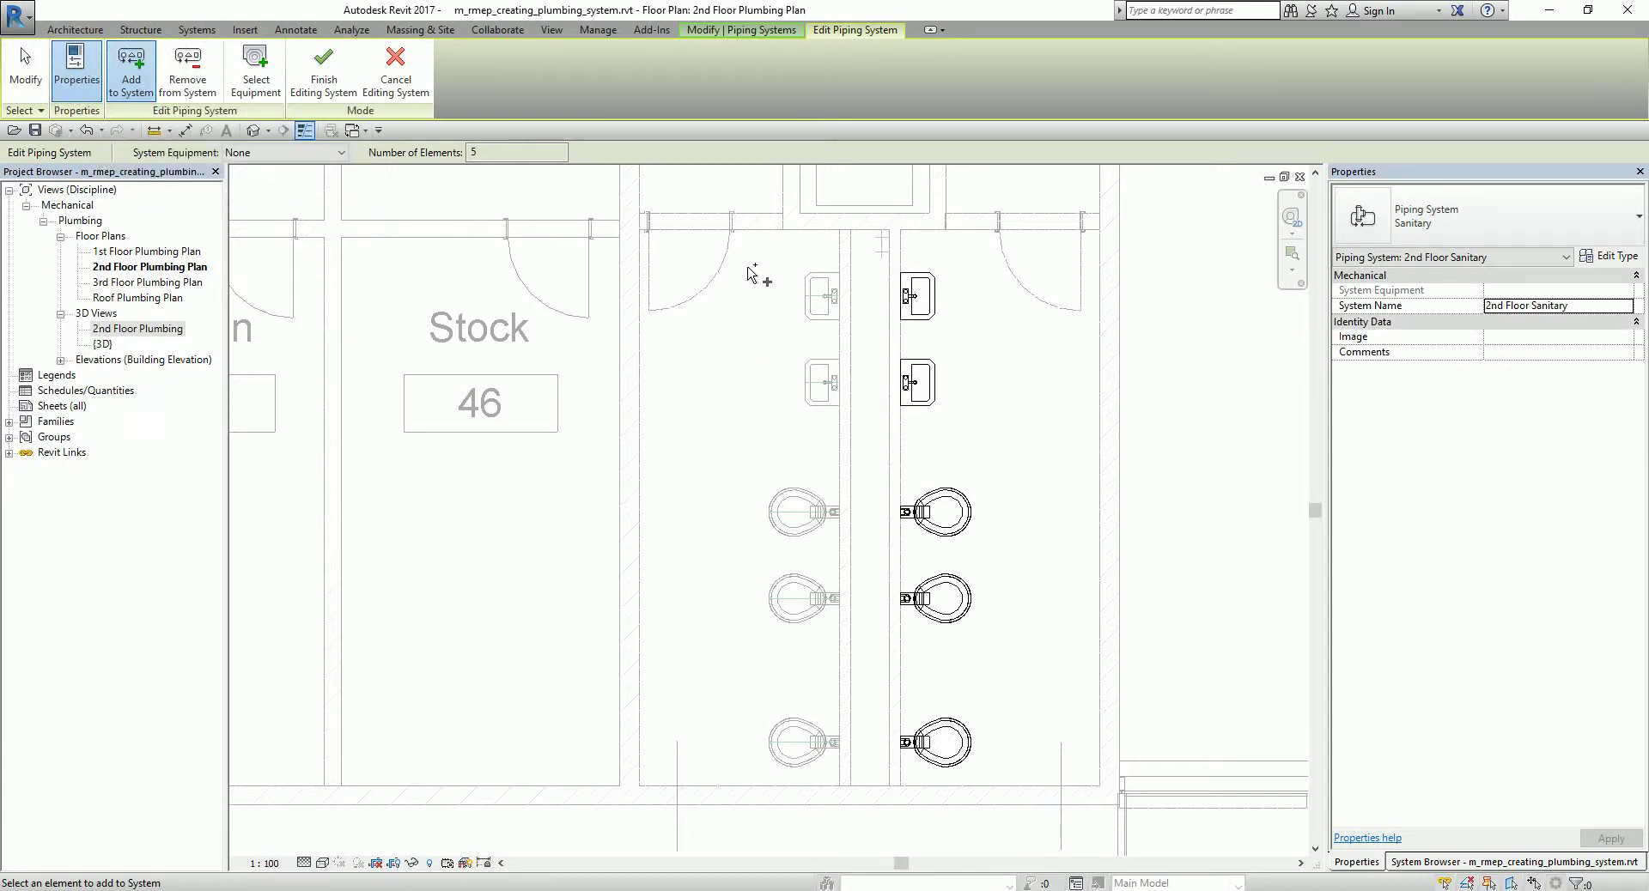
left_click_drag(738, 257, 870, 791)
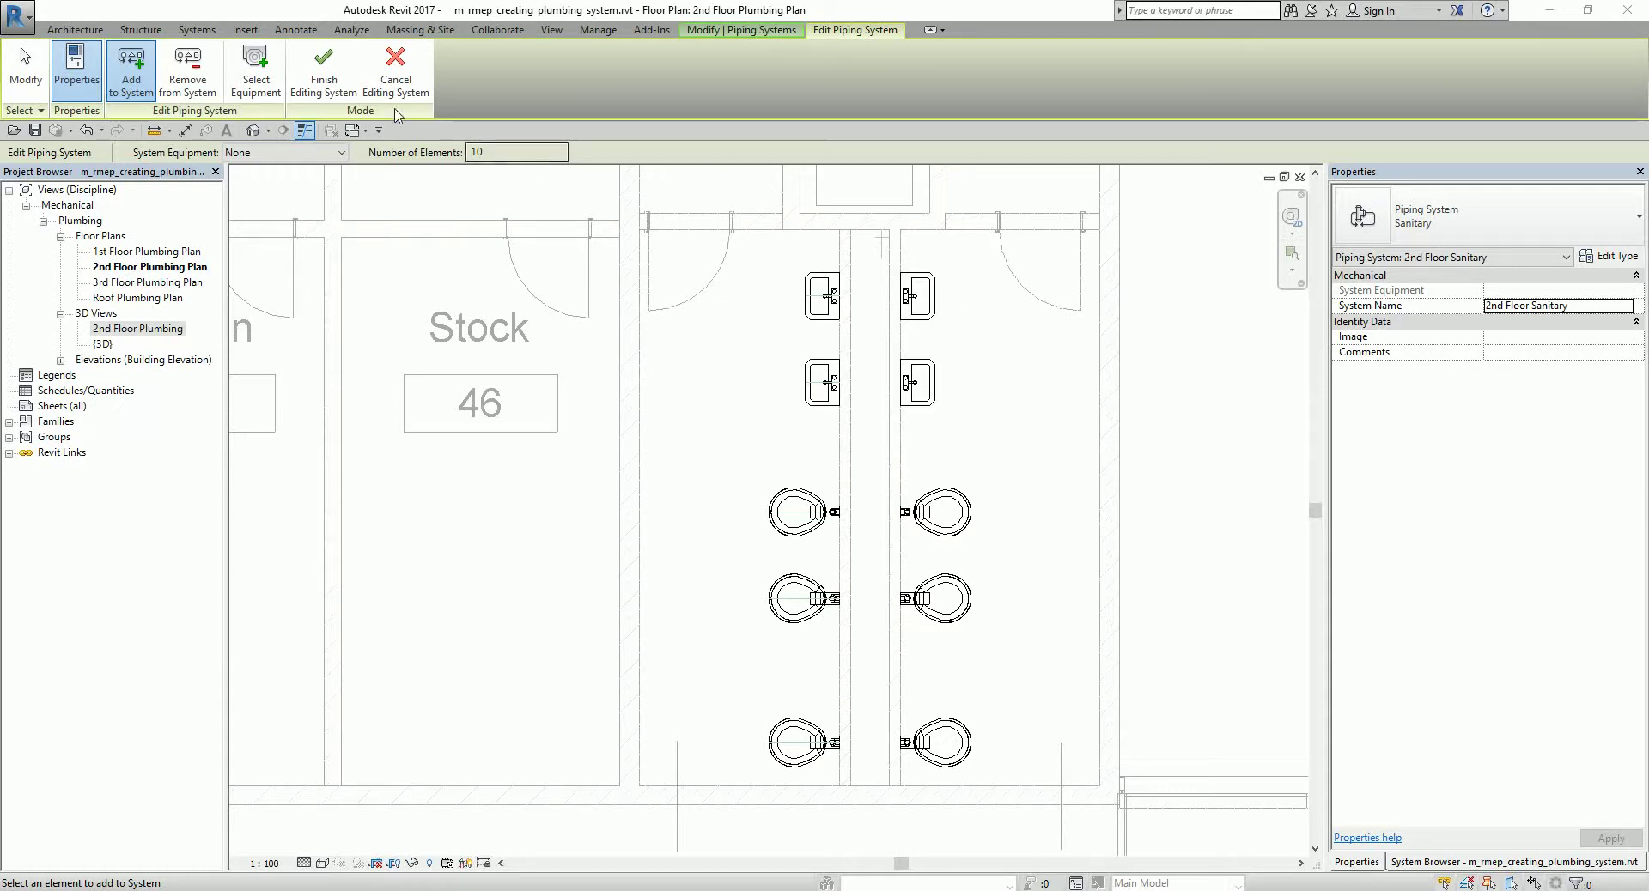
left_click(321, 68)
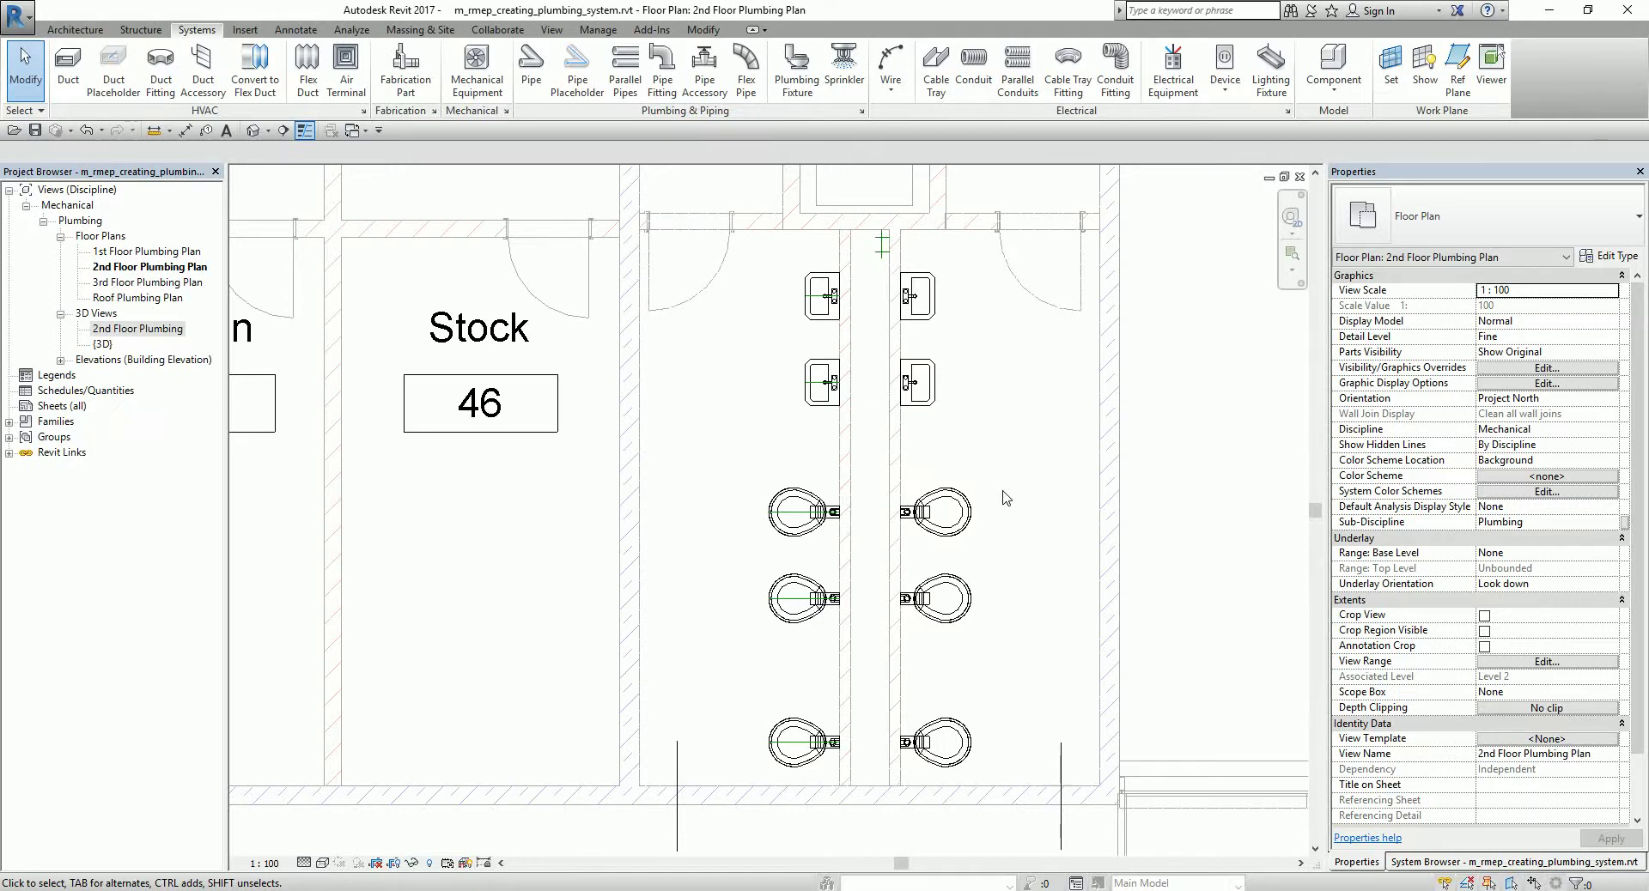
Step: Start generating a layout for the 2nd Floor Sanitary system from a WC D lavatory and place a base at the reference-plane intersection in the chase
left_click(925, 414)
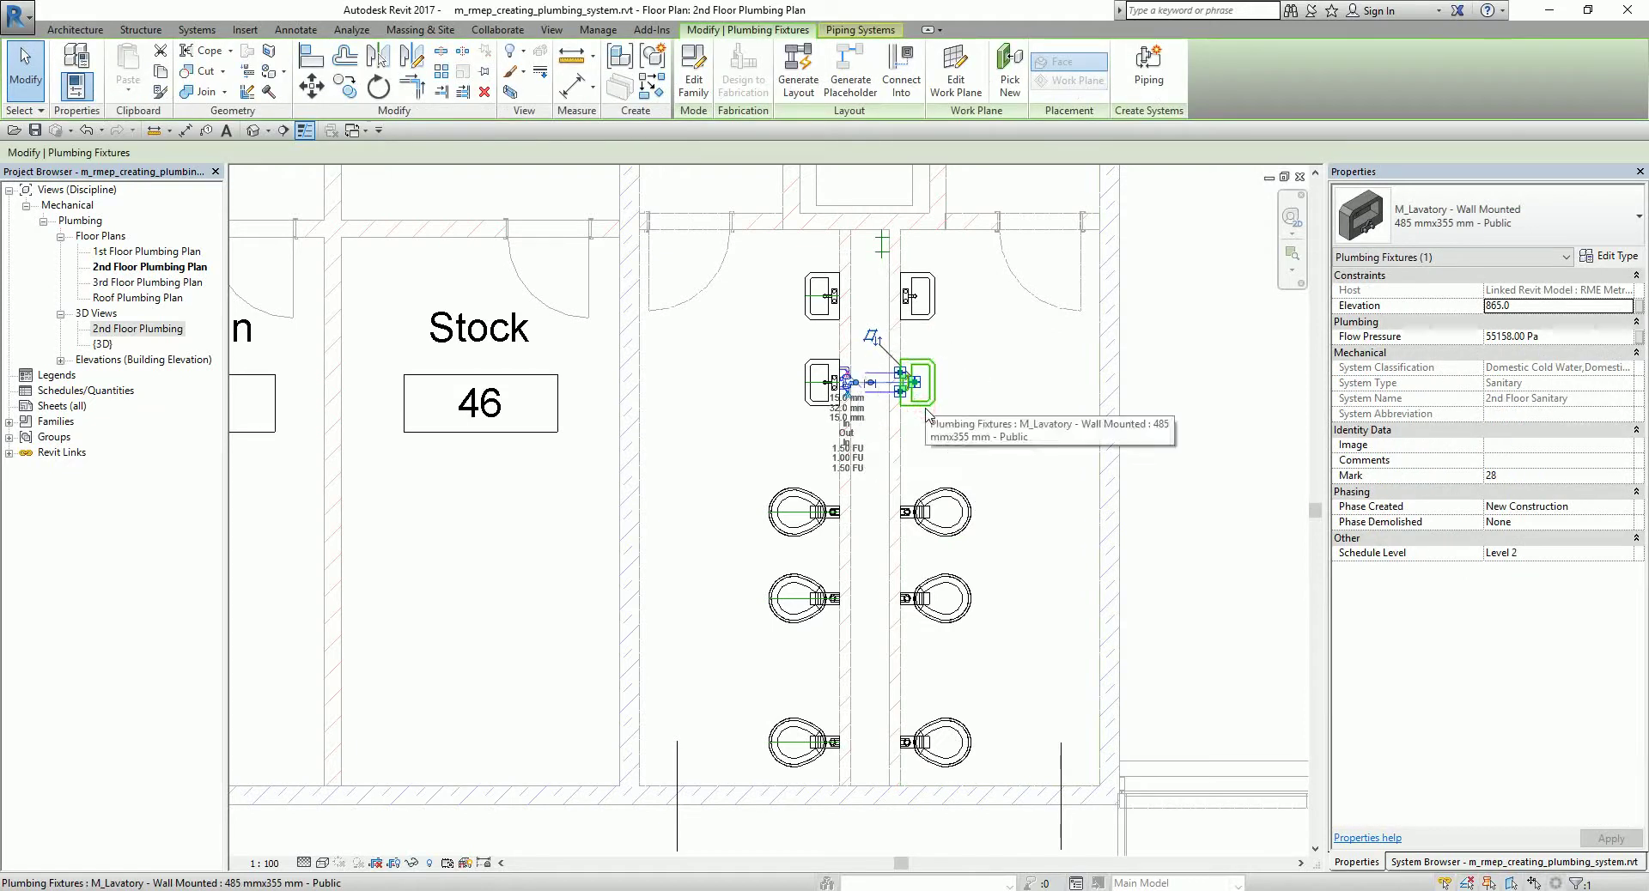
left_click(799, 75)
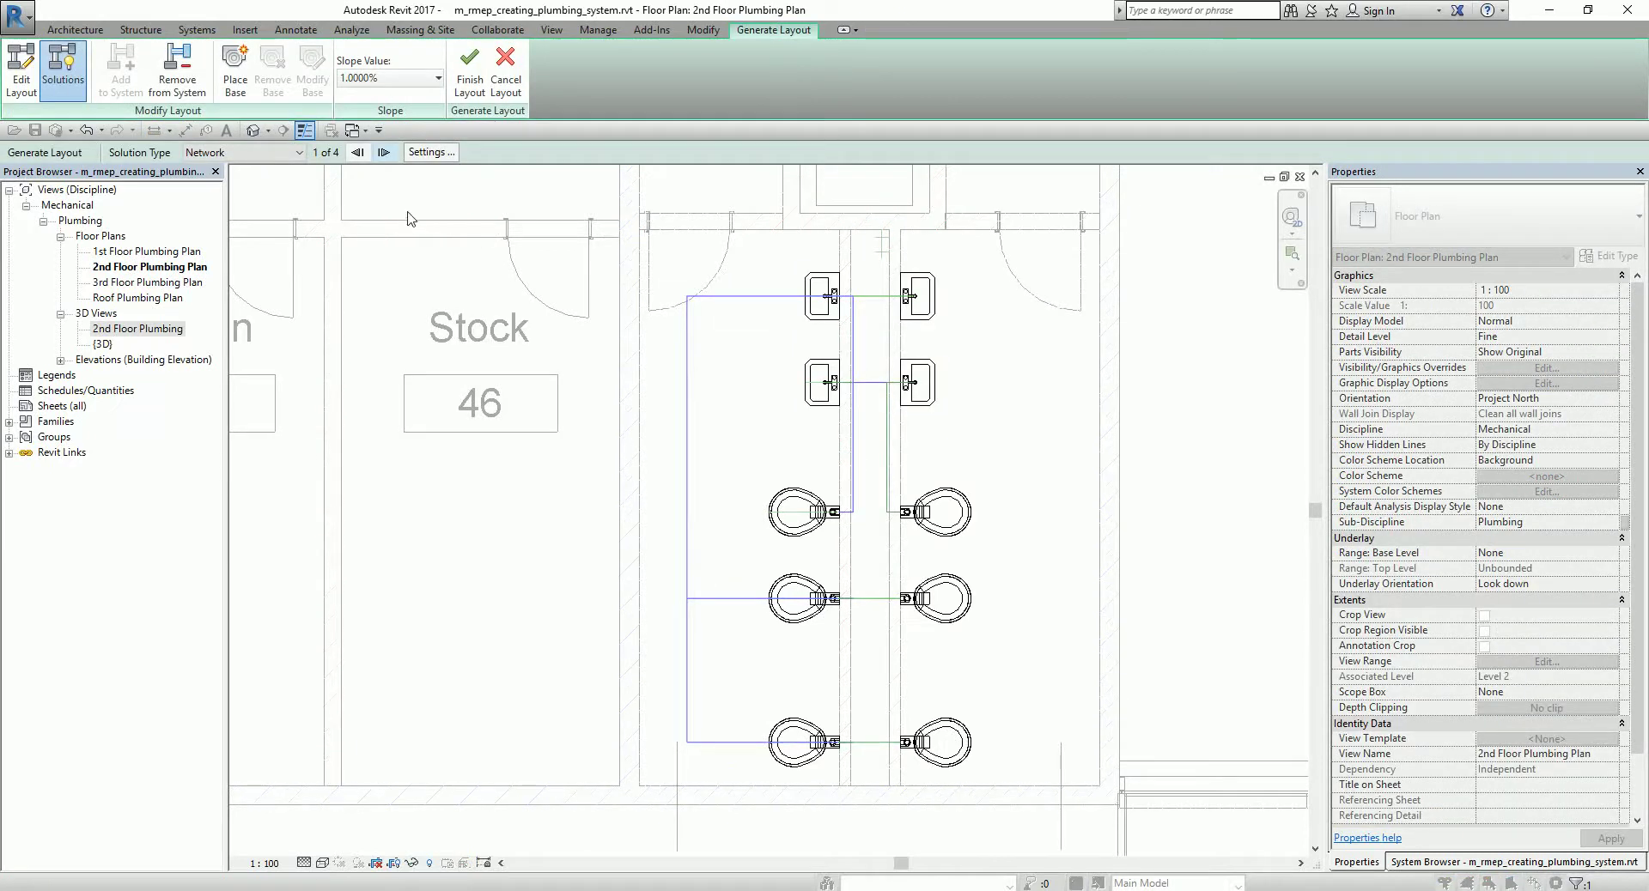
left_click(233, 74)
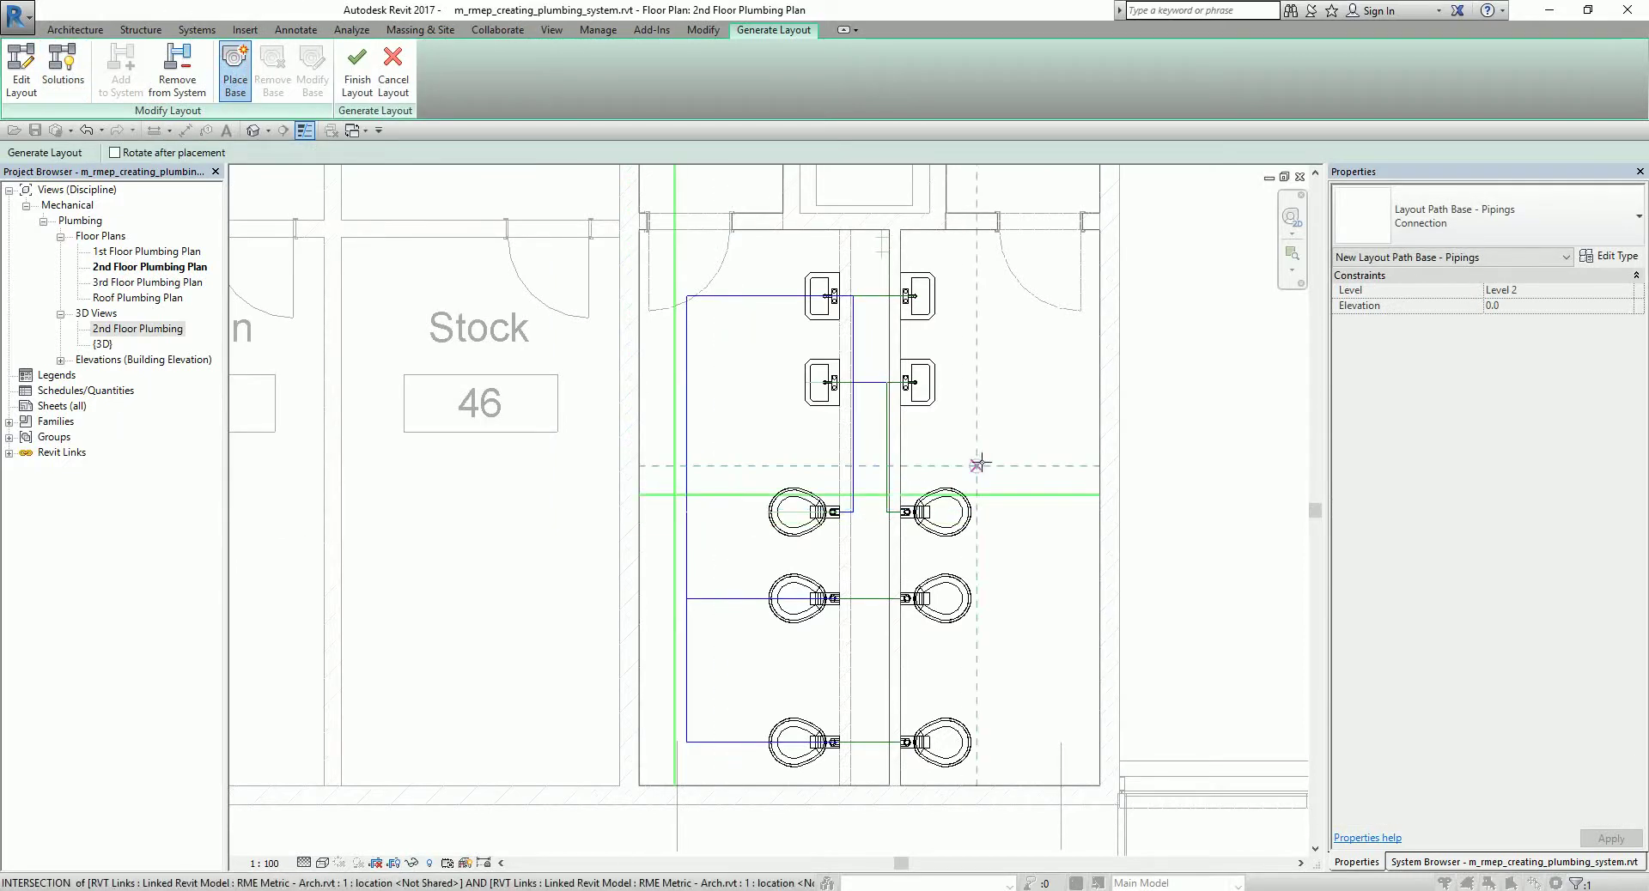
scroll(904, 187, "up", 2)
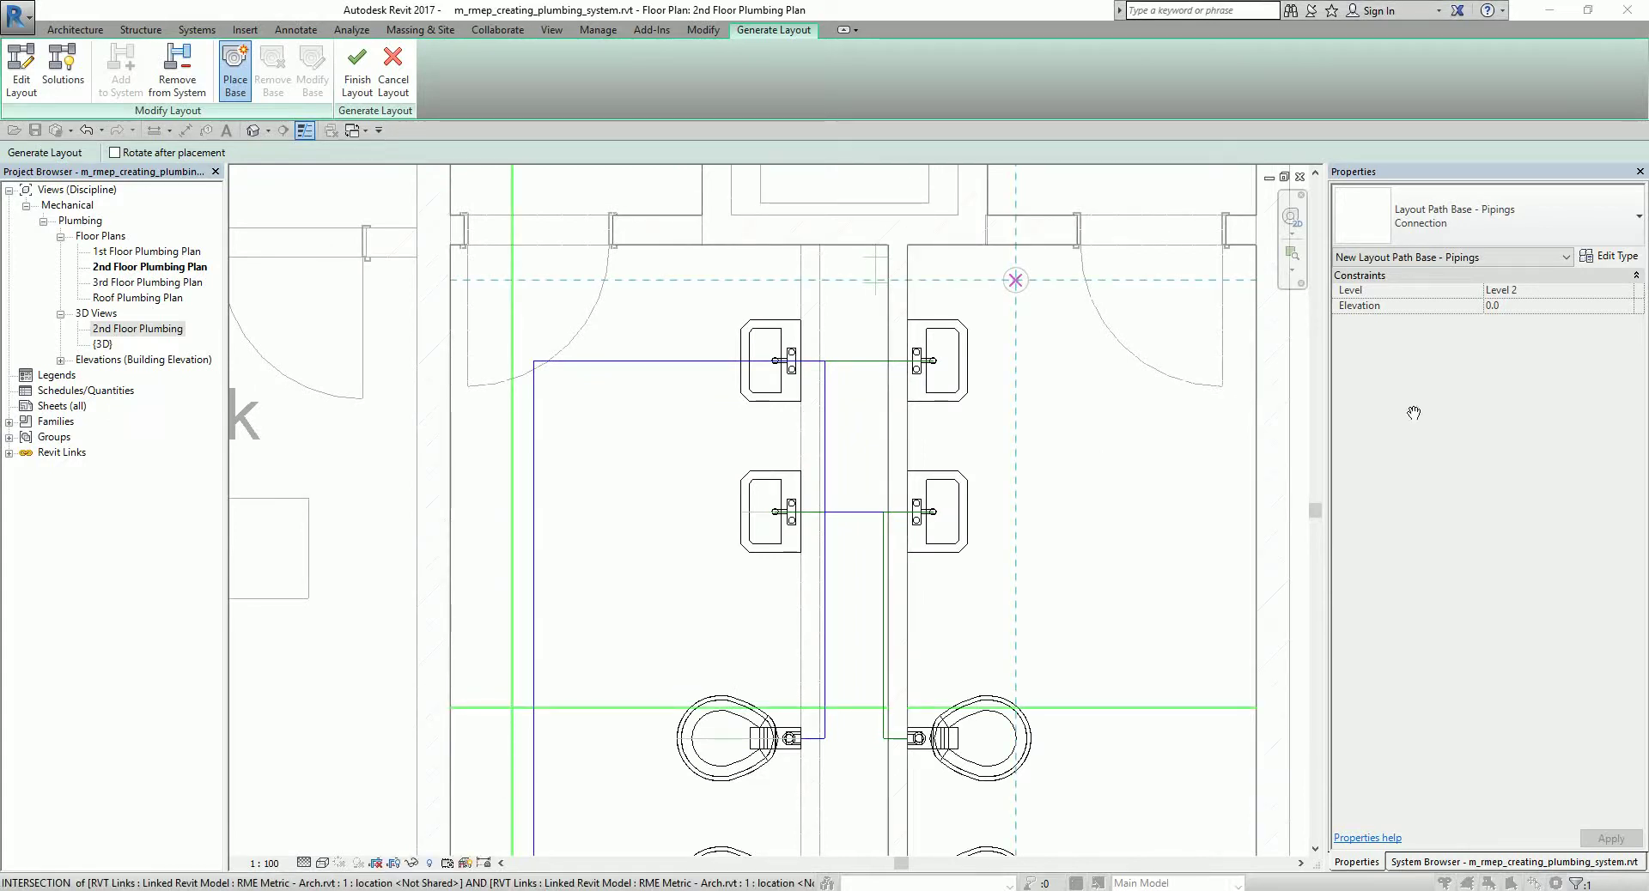
scroll(845, 230, "up", 1)
scroll(845, 230, "up", 1)
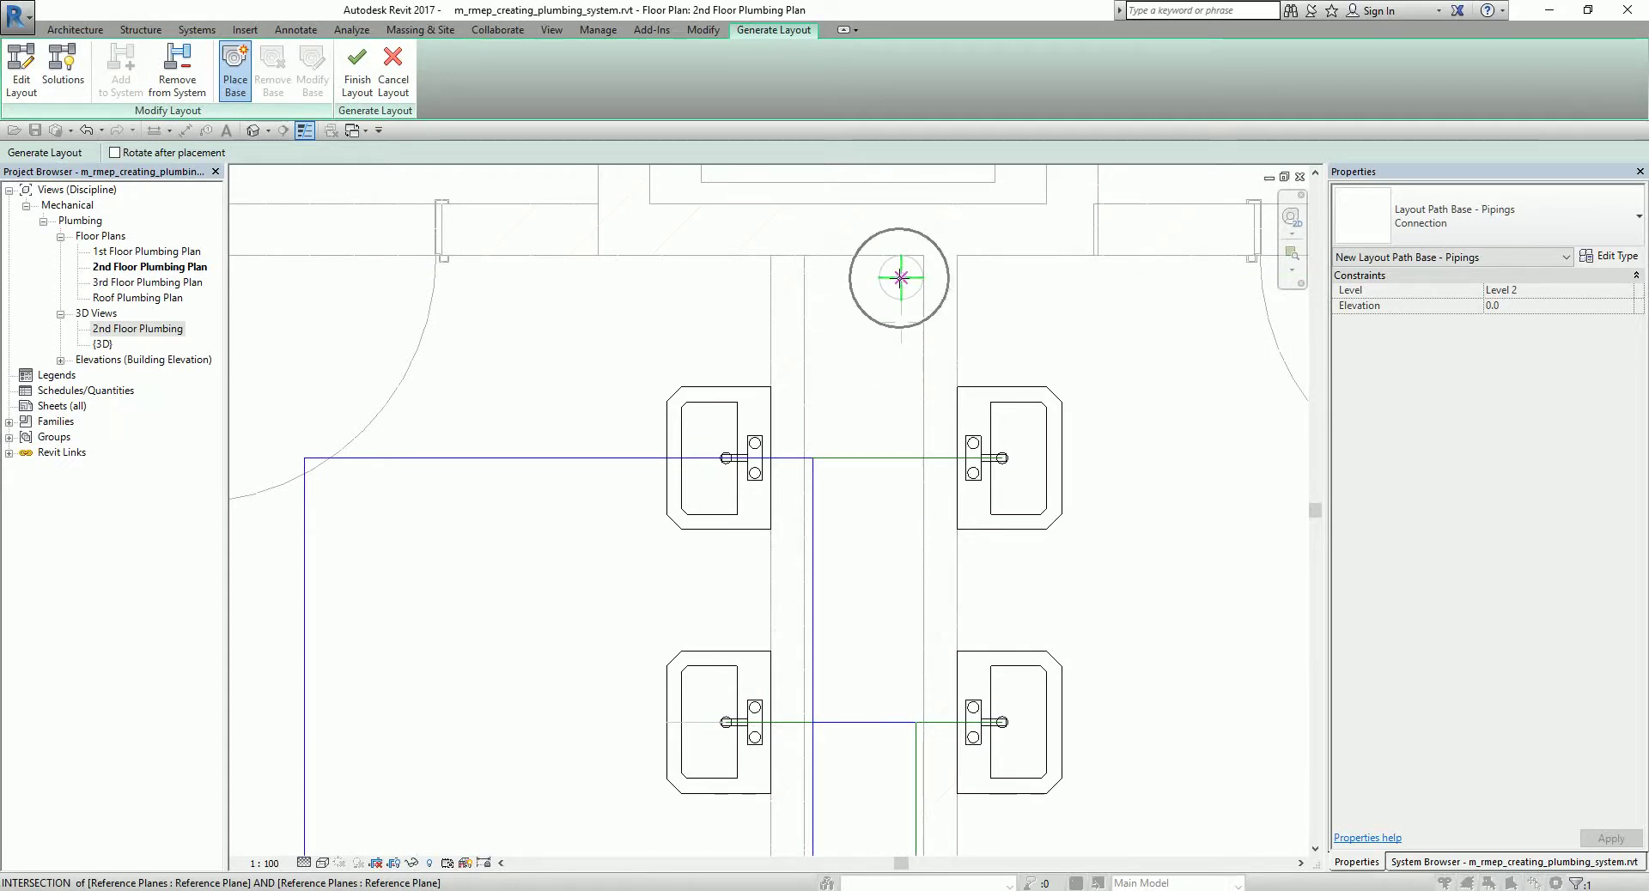
left_click(899, 277)
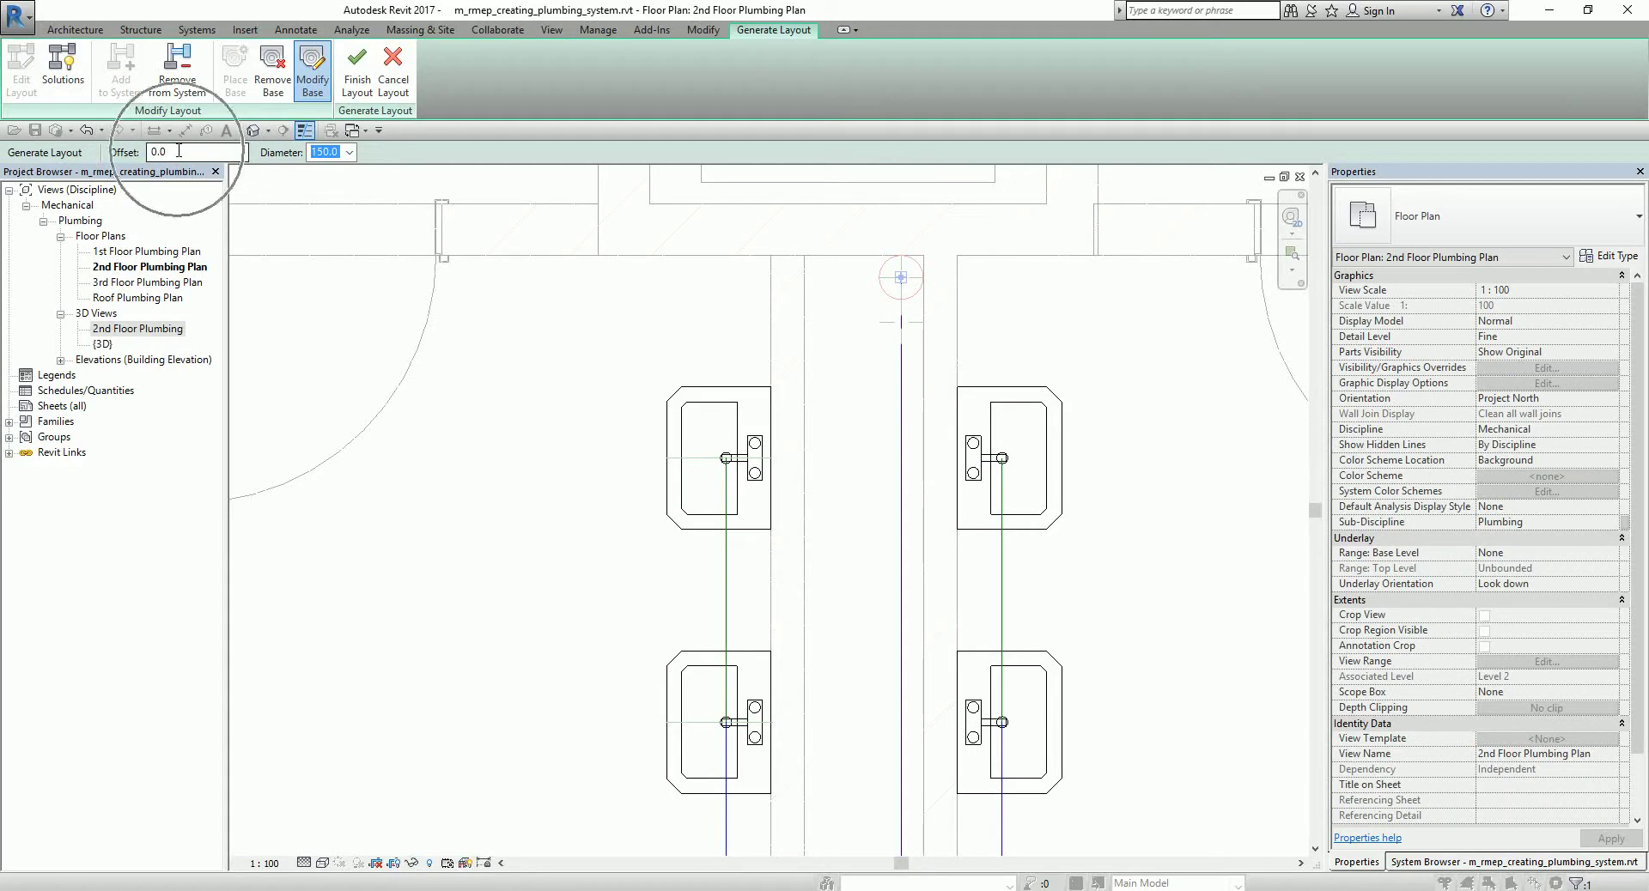
Step: Set the layout base's offset to -1220 and its diameter to 100 mm
left_click(178, 152)
double_click(179, 151)
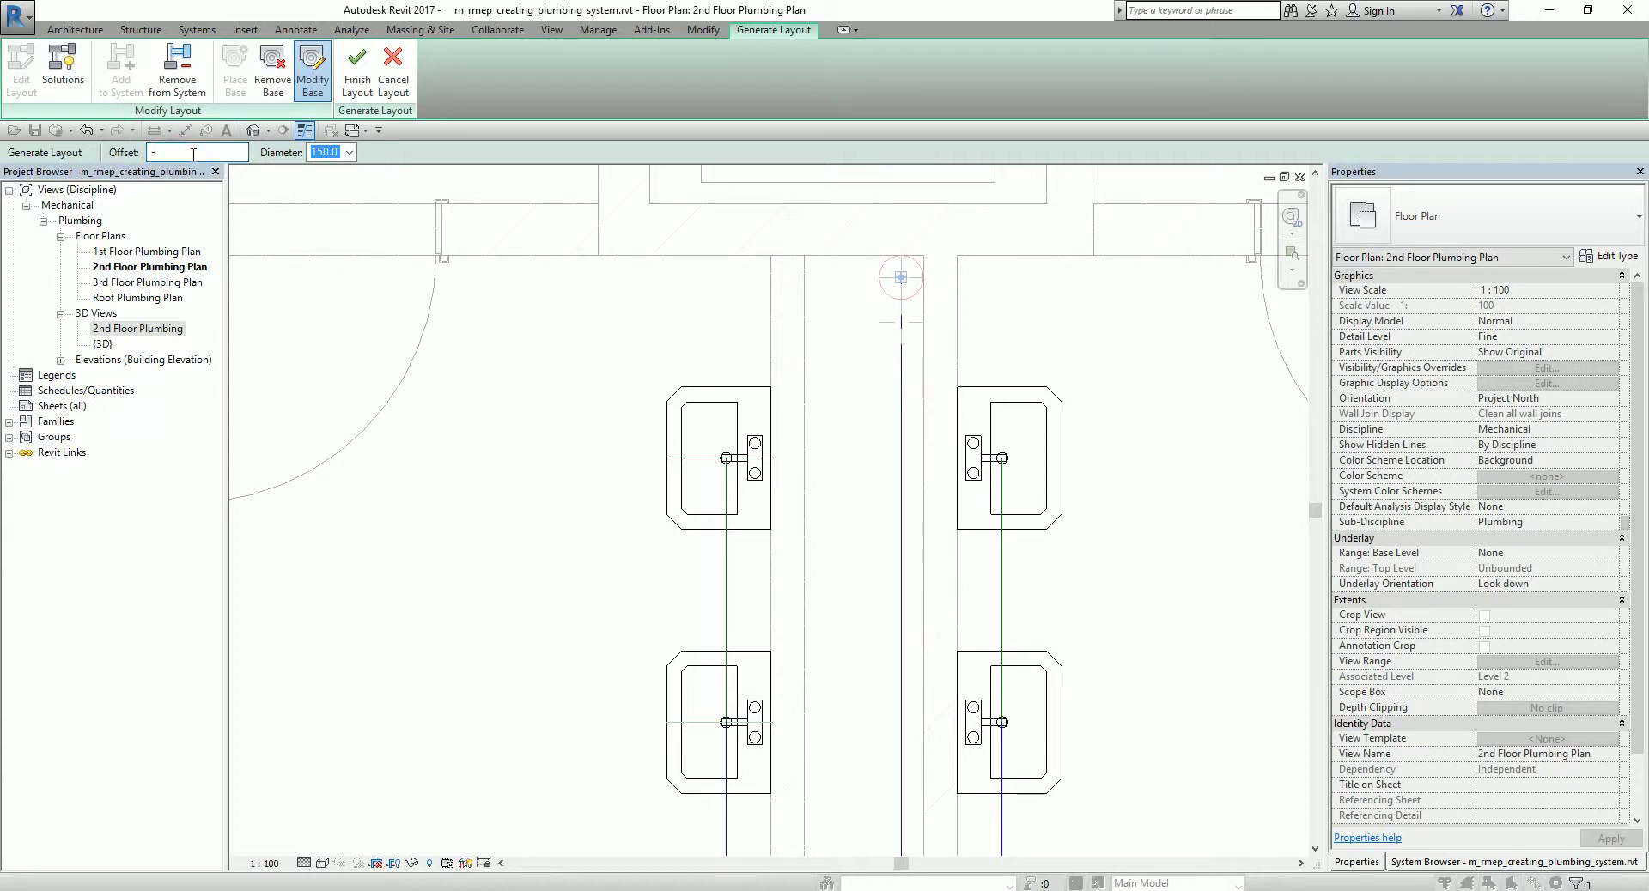
type("-")
key("Num_Lock")
type("1")
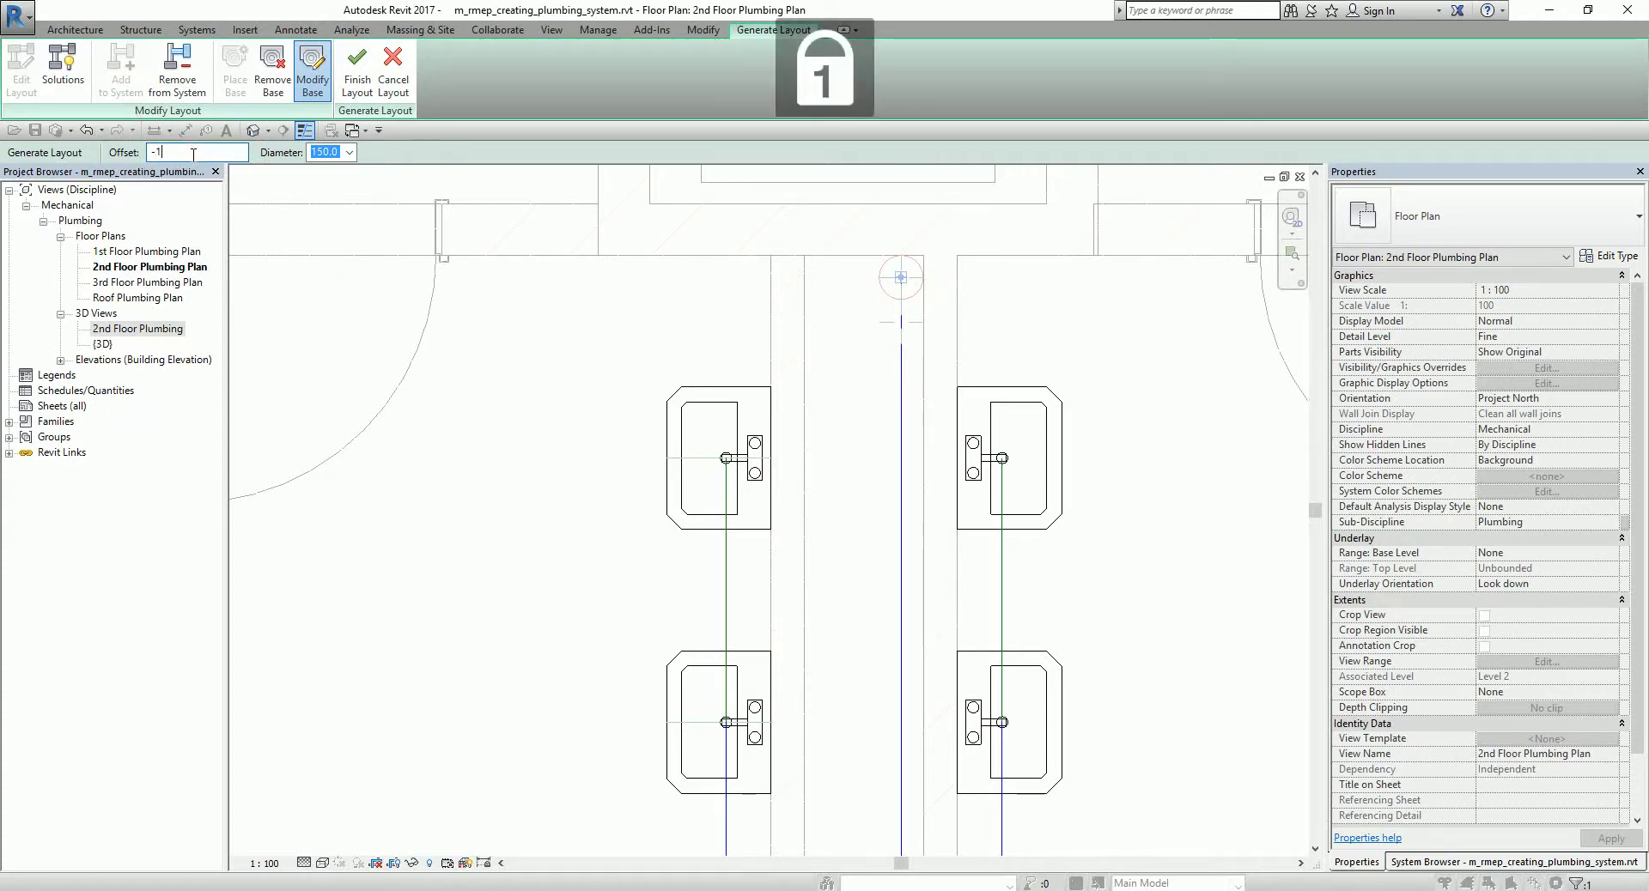
type("220")
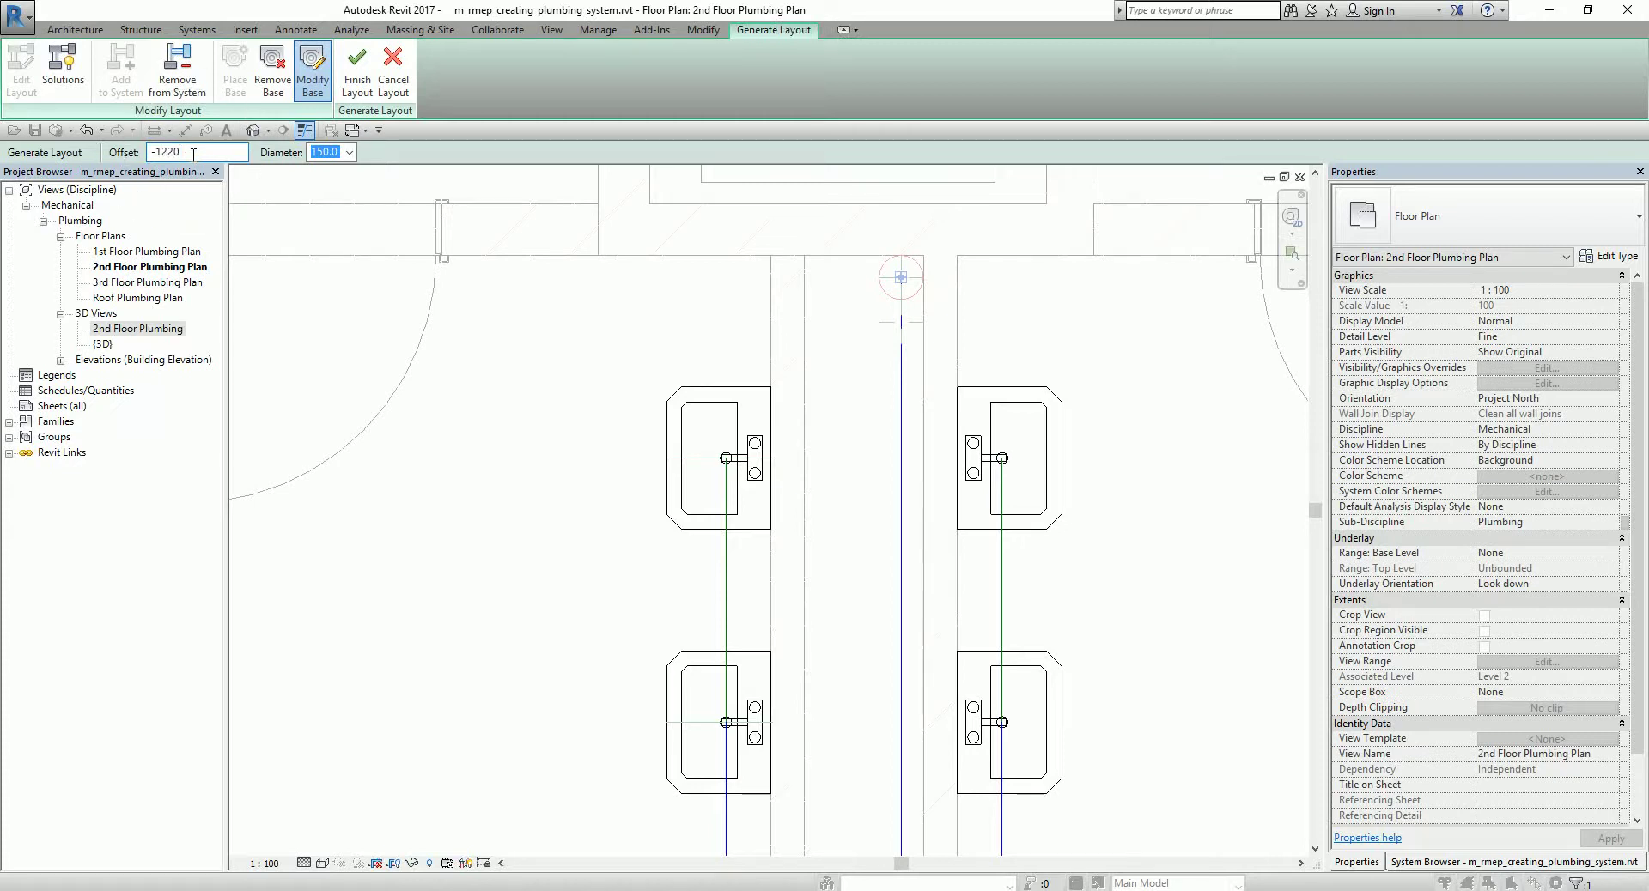
left_click(349, 152)
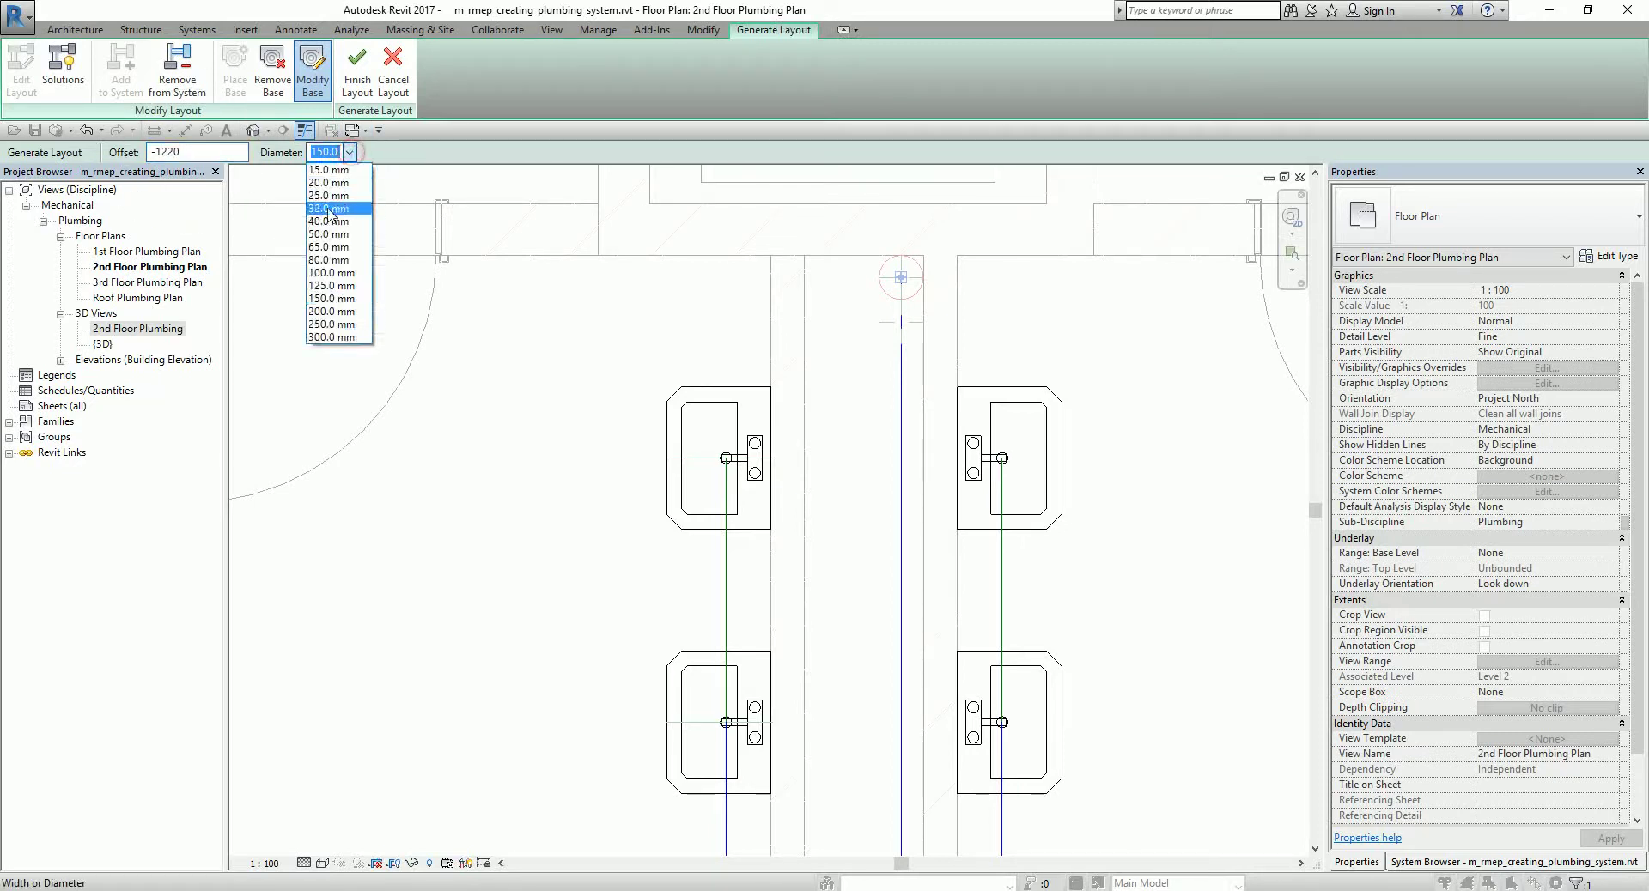
left_click(329, 273)
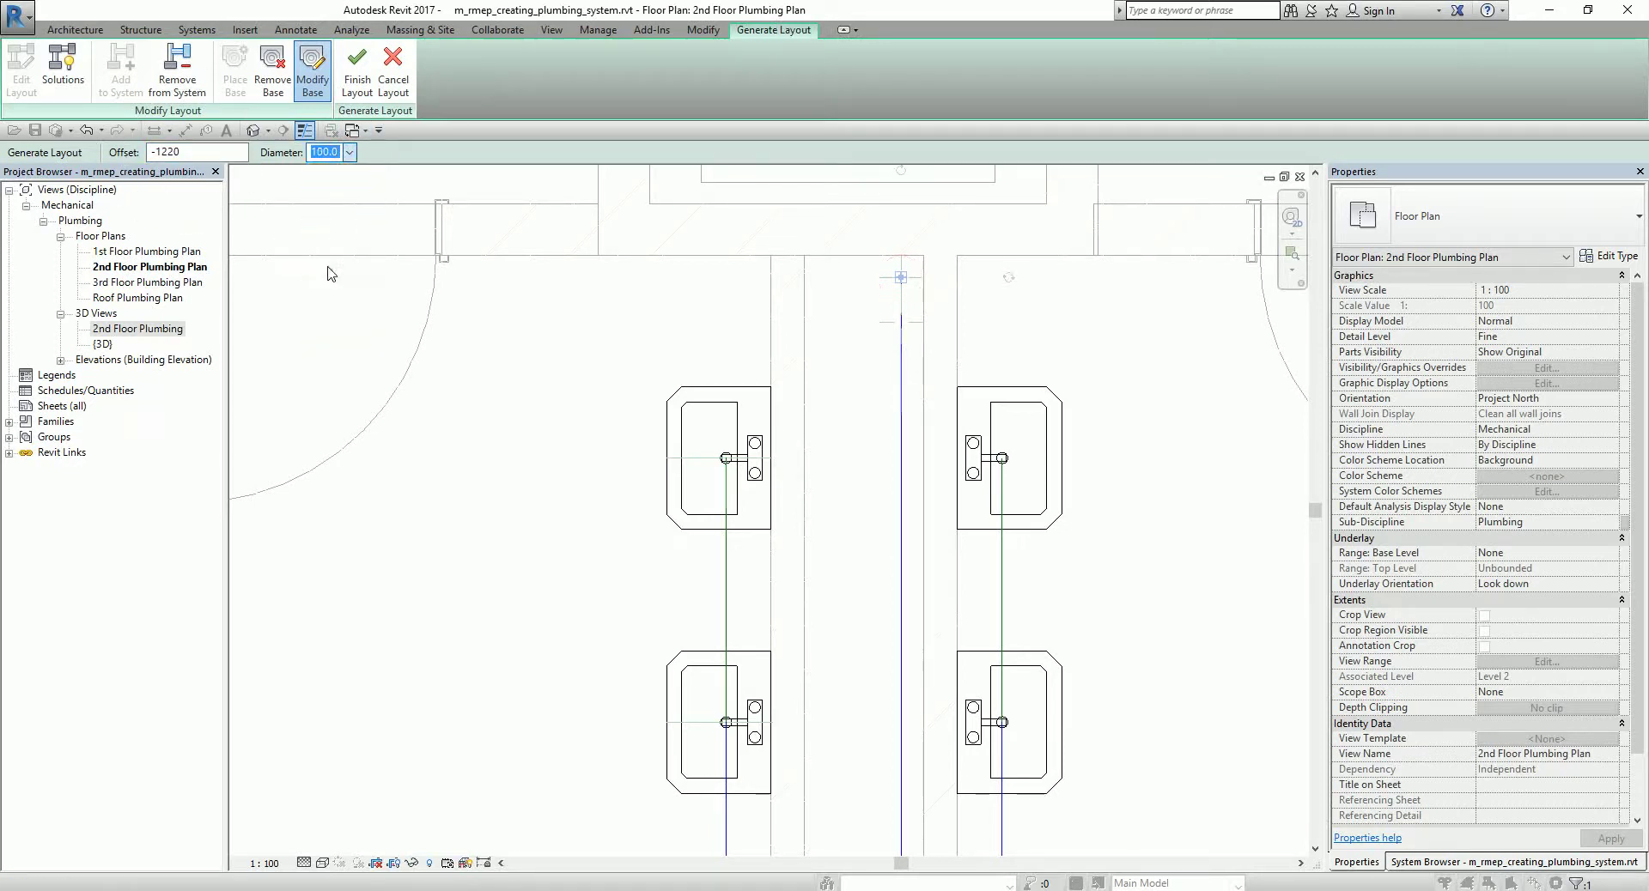
left_click(334, 155)
left_click(335, 156)
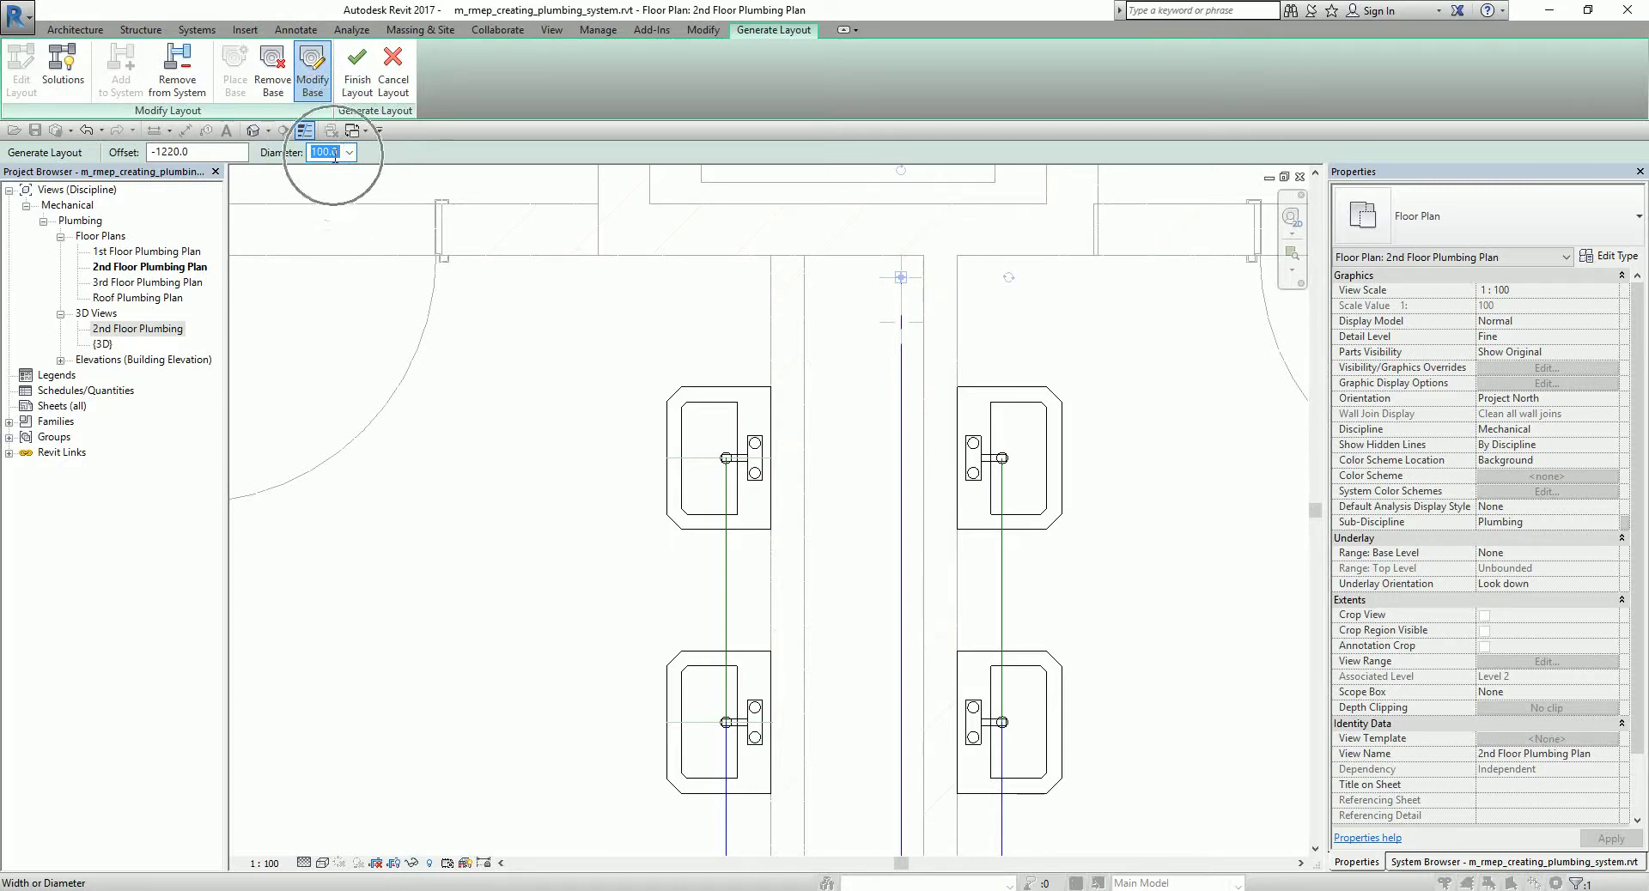
left_click(335, 155)
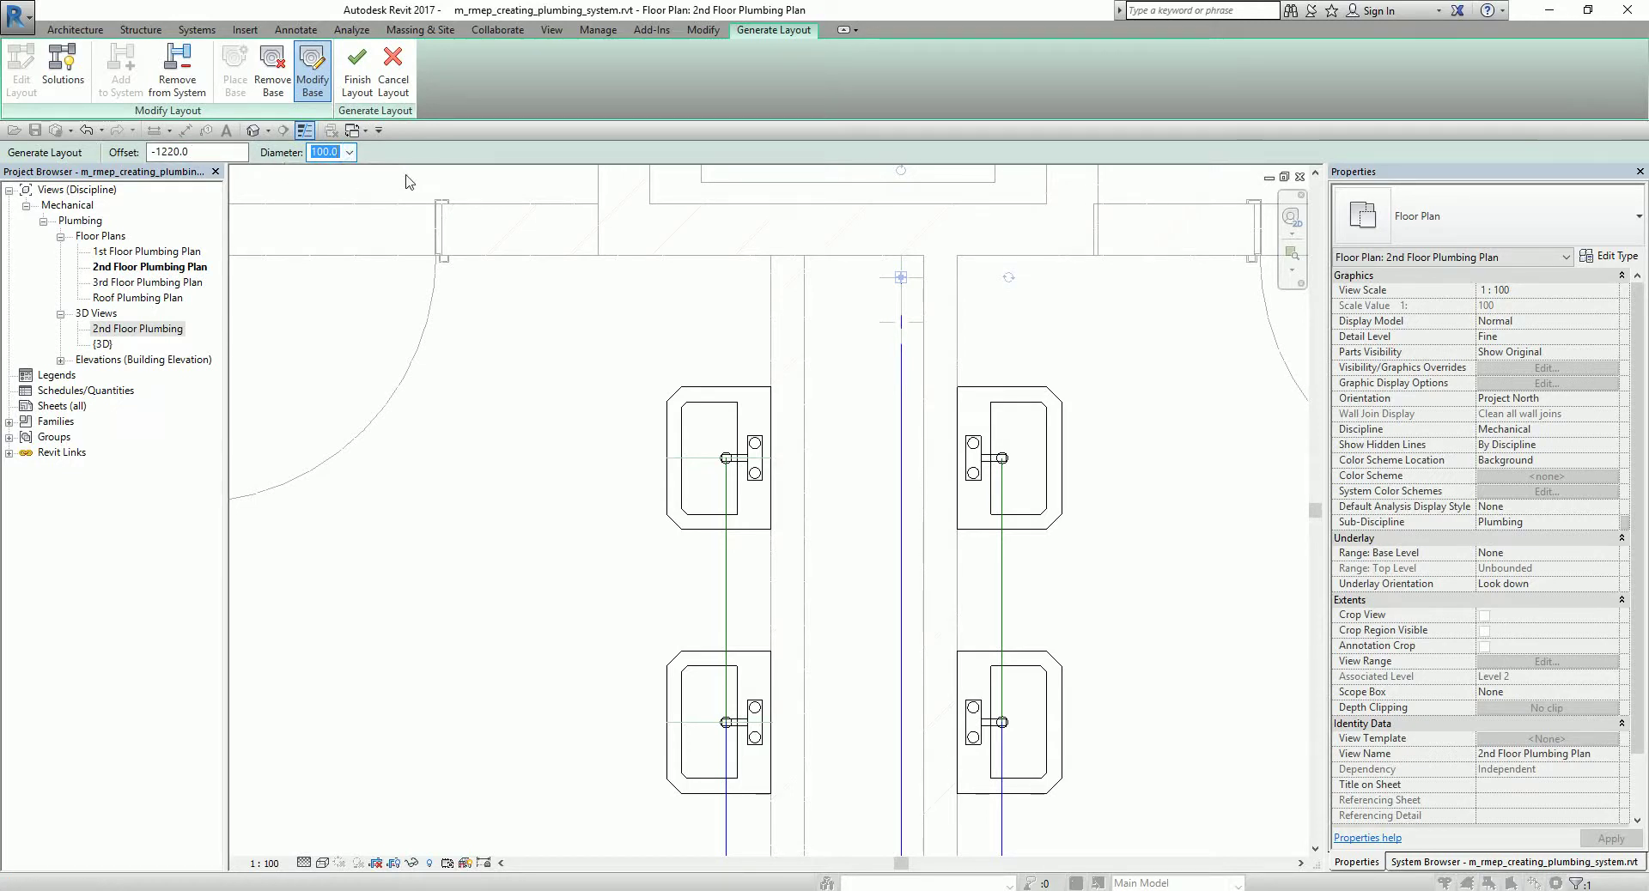
Step: Return to the layout solutions and cycle through all the Network solutions to compare their pipe routes
left_click(70, 72)
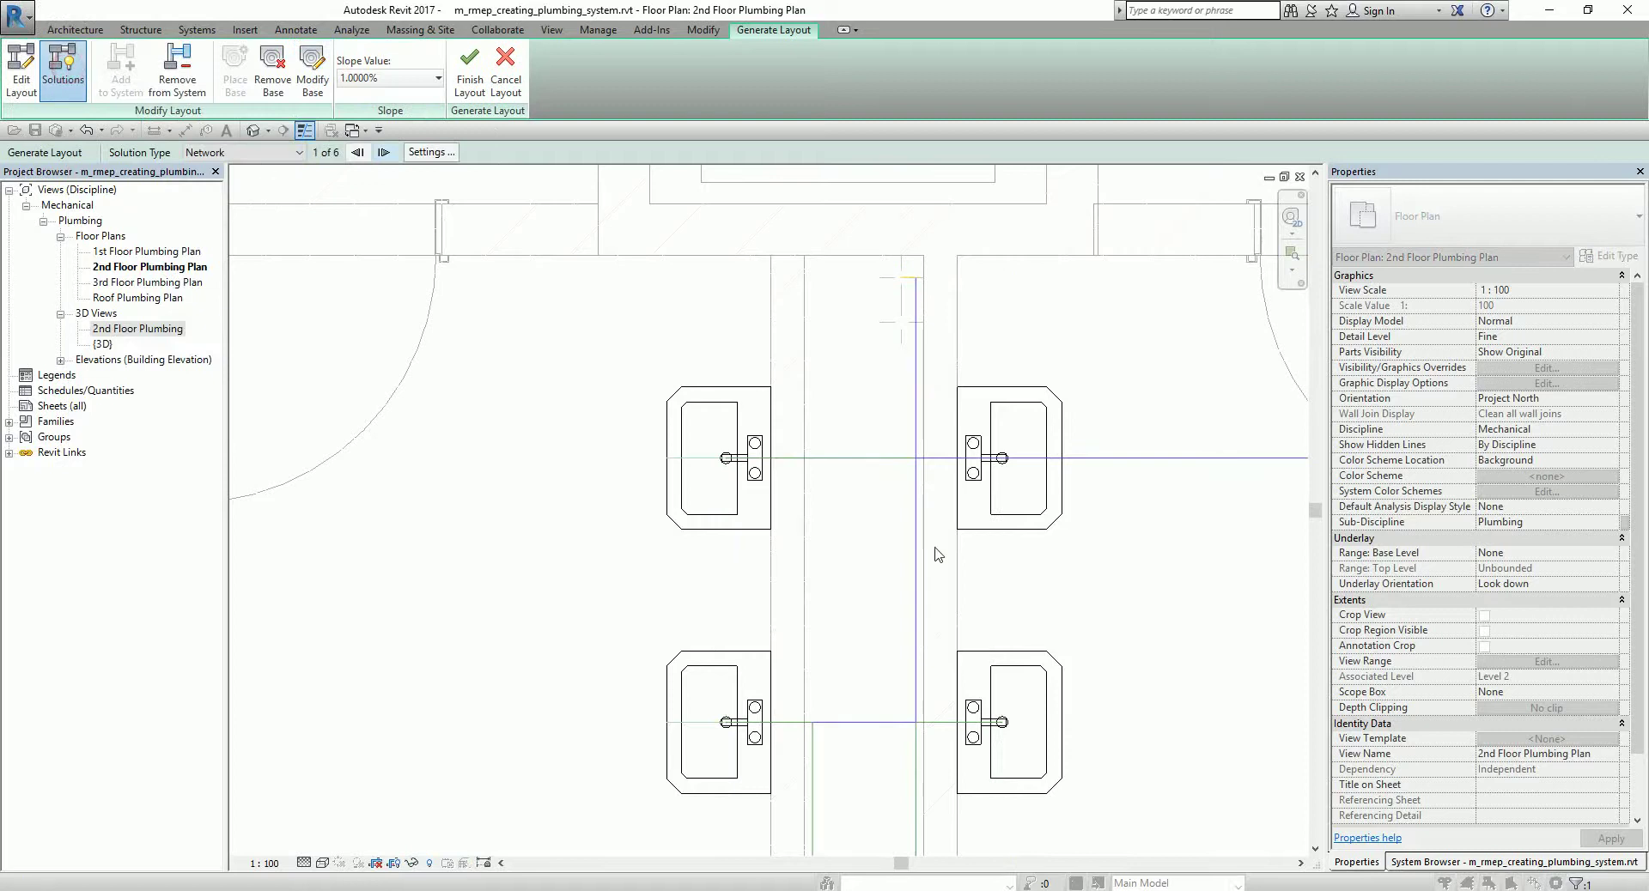
scroll(1094, 564, "down", 5)
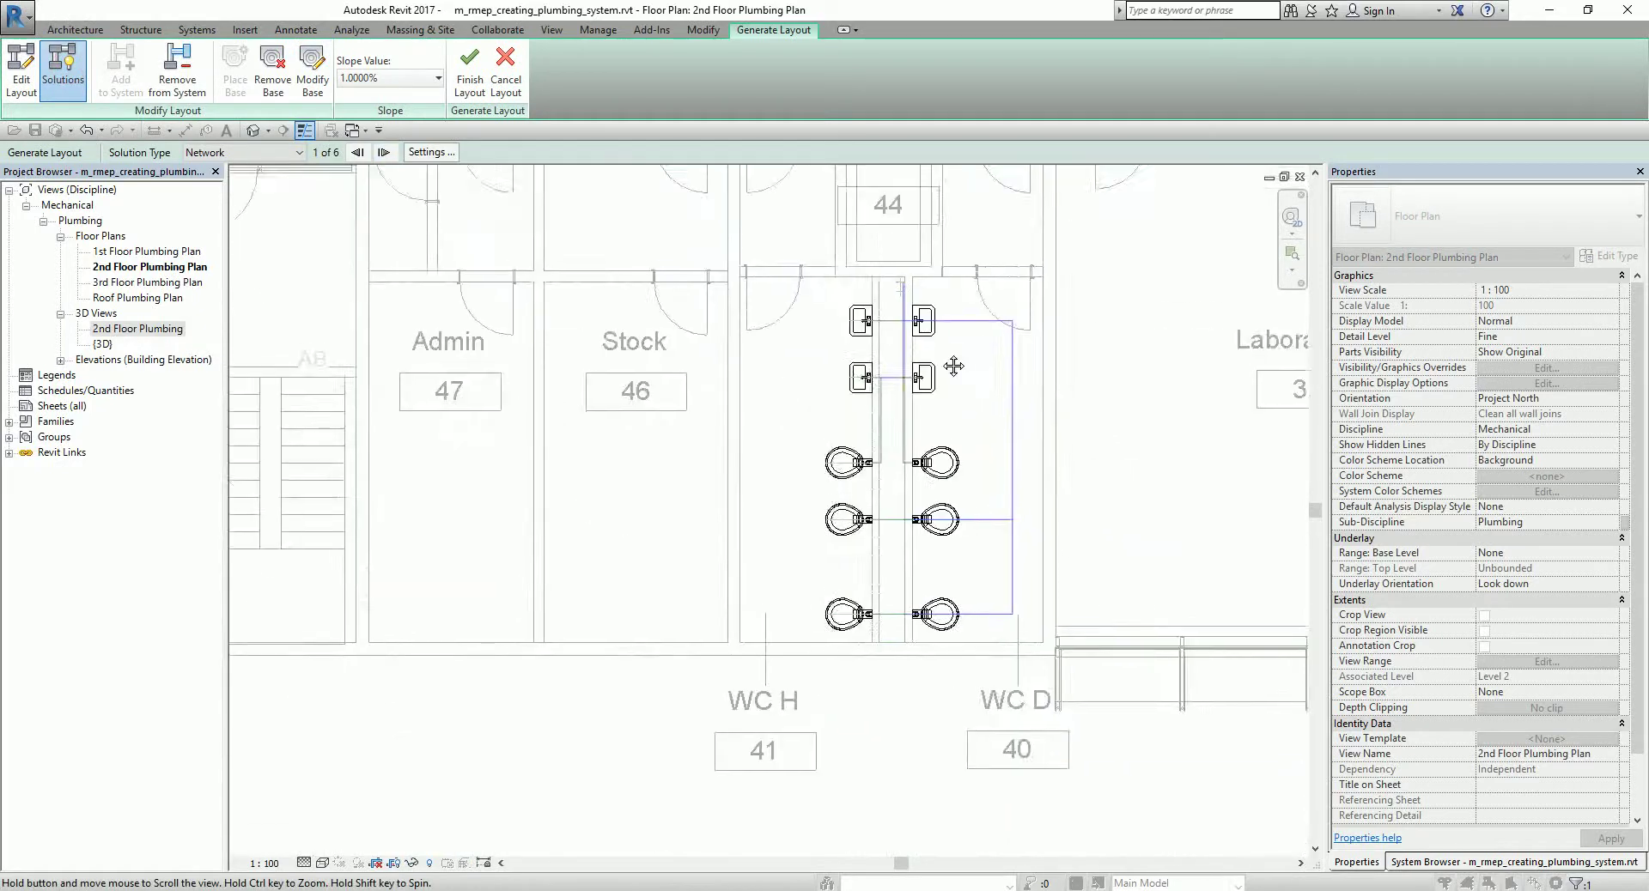
scroll(955, 405, "up", 1)
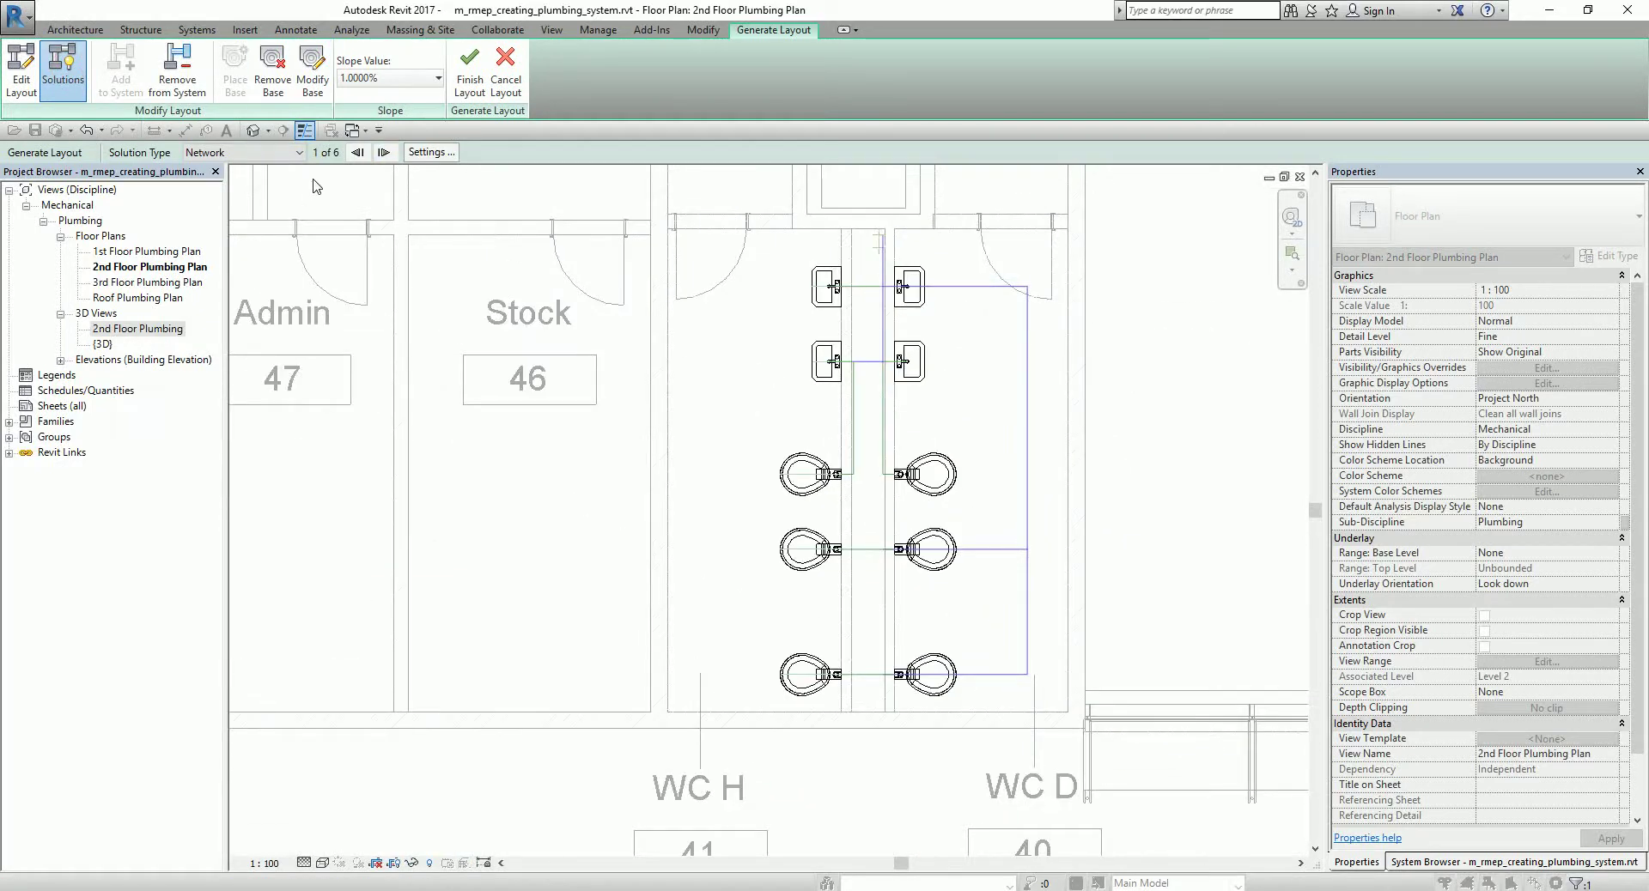
left_click(382, 152)
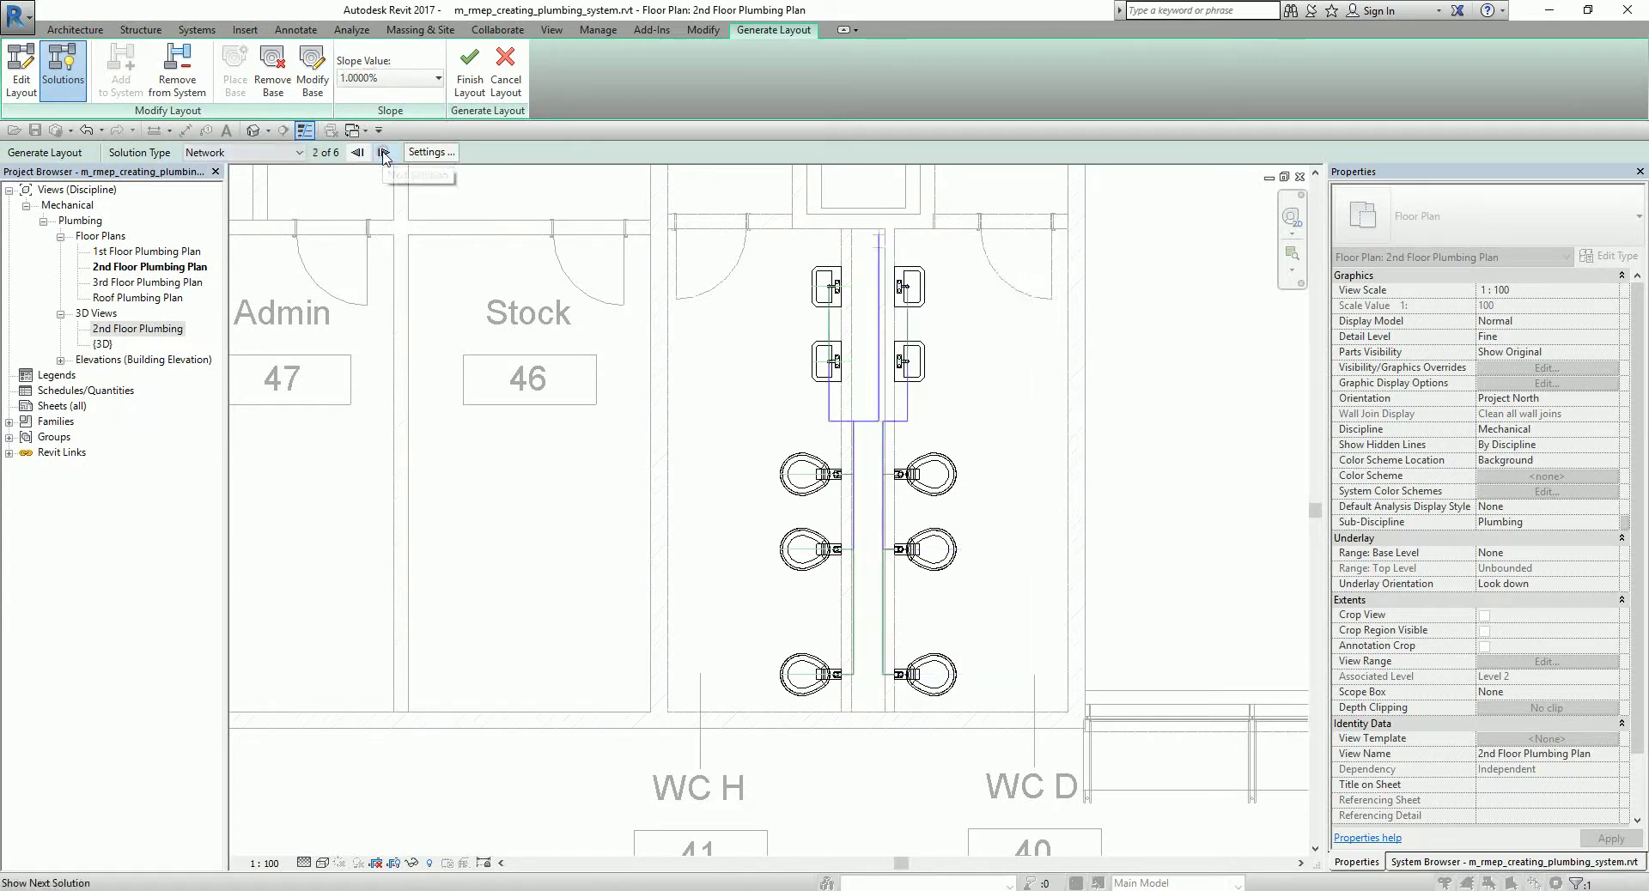
left_click(383, 153)
left_click(383, 153)
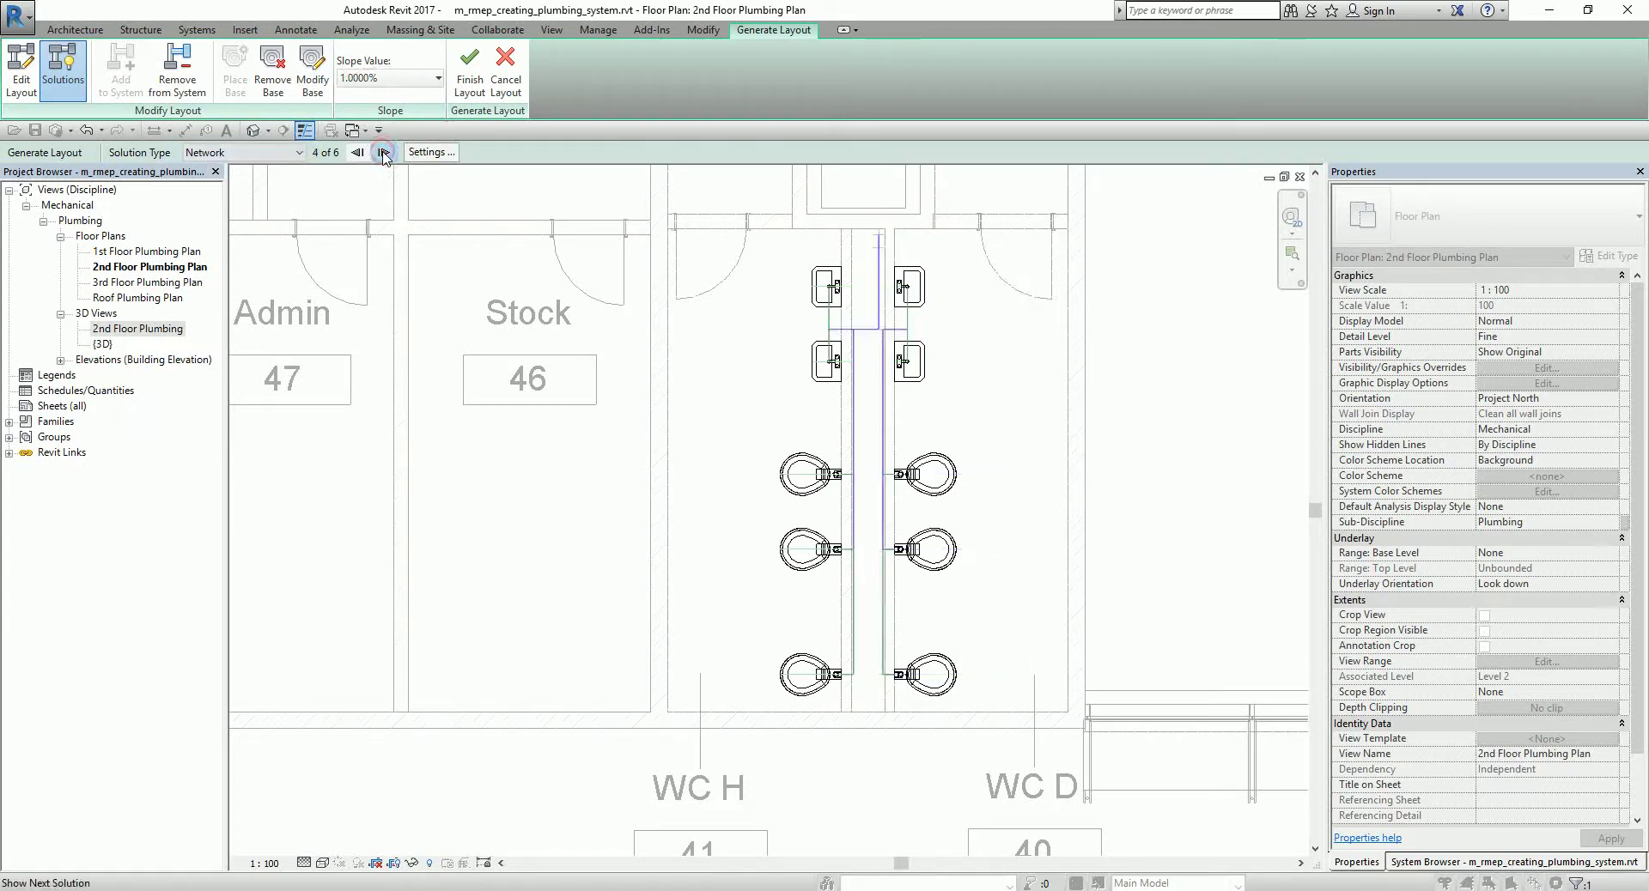
left_click(383, 153)
left_click(383, 153)
left_click(383, 153)
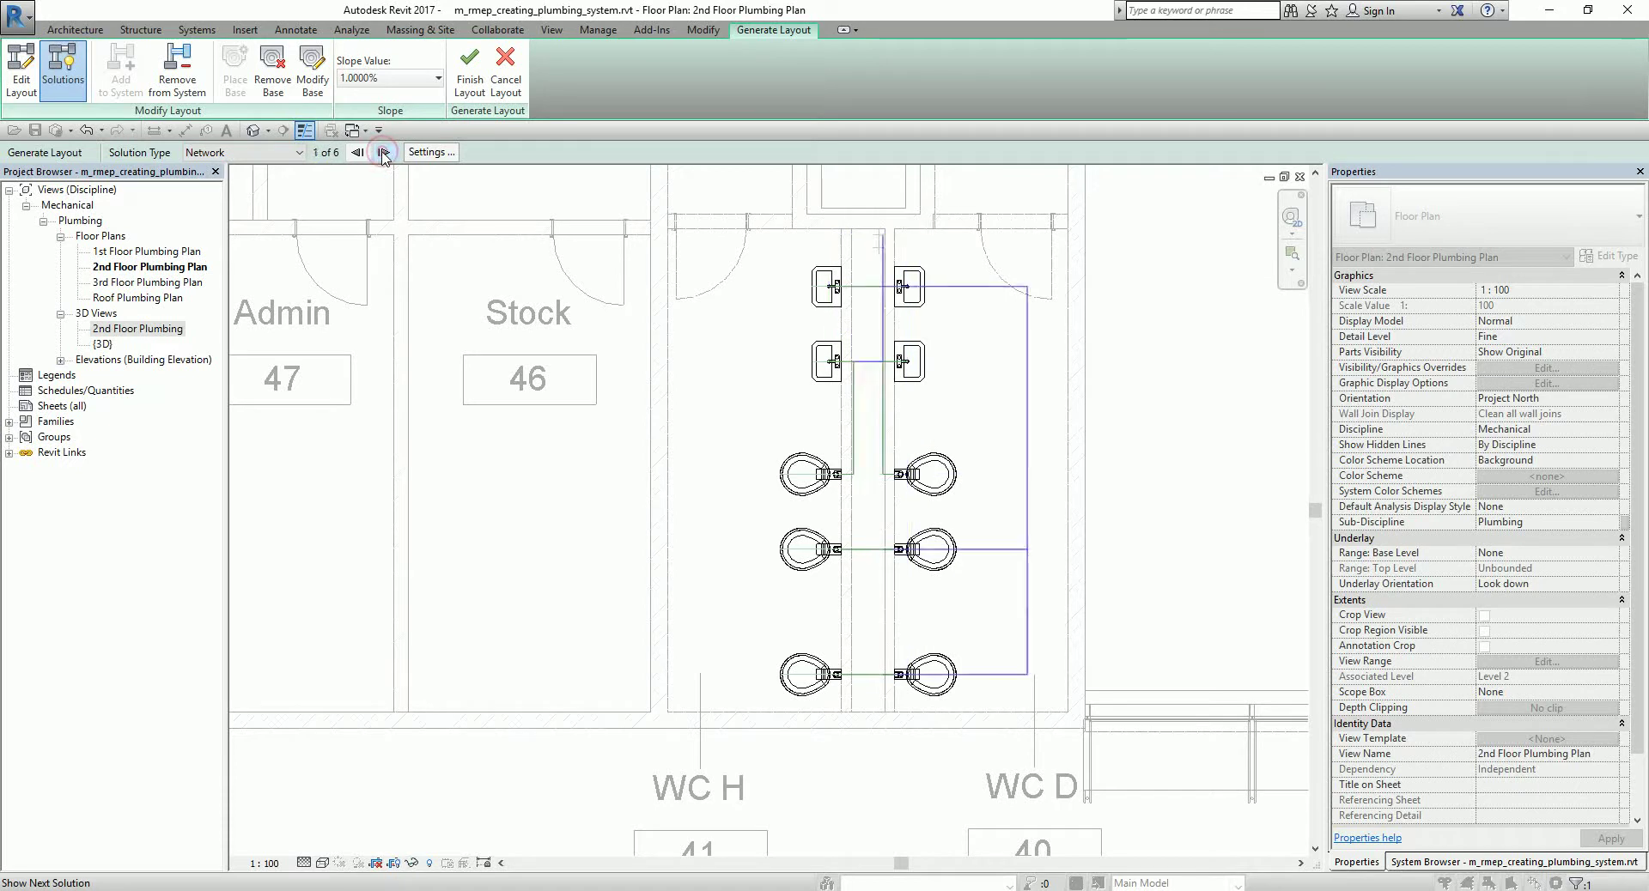
Step: Switch the solution type to Perimeter and compare its layout solutions
left_click(301, 154)
left_click(226, 183)
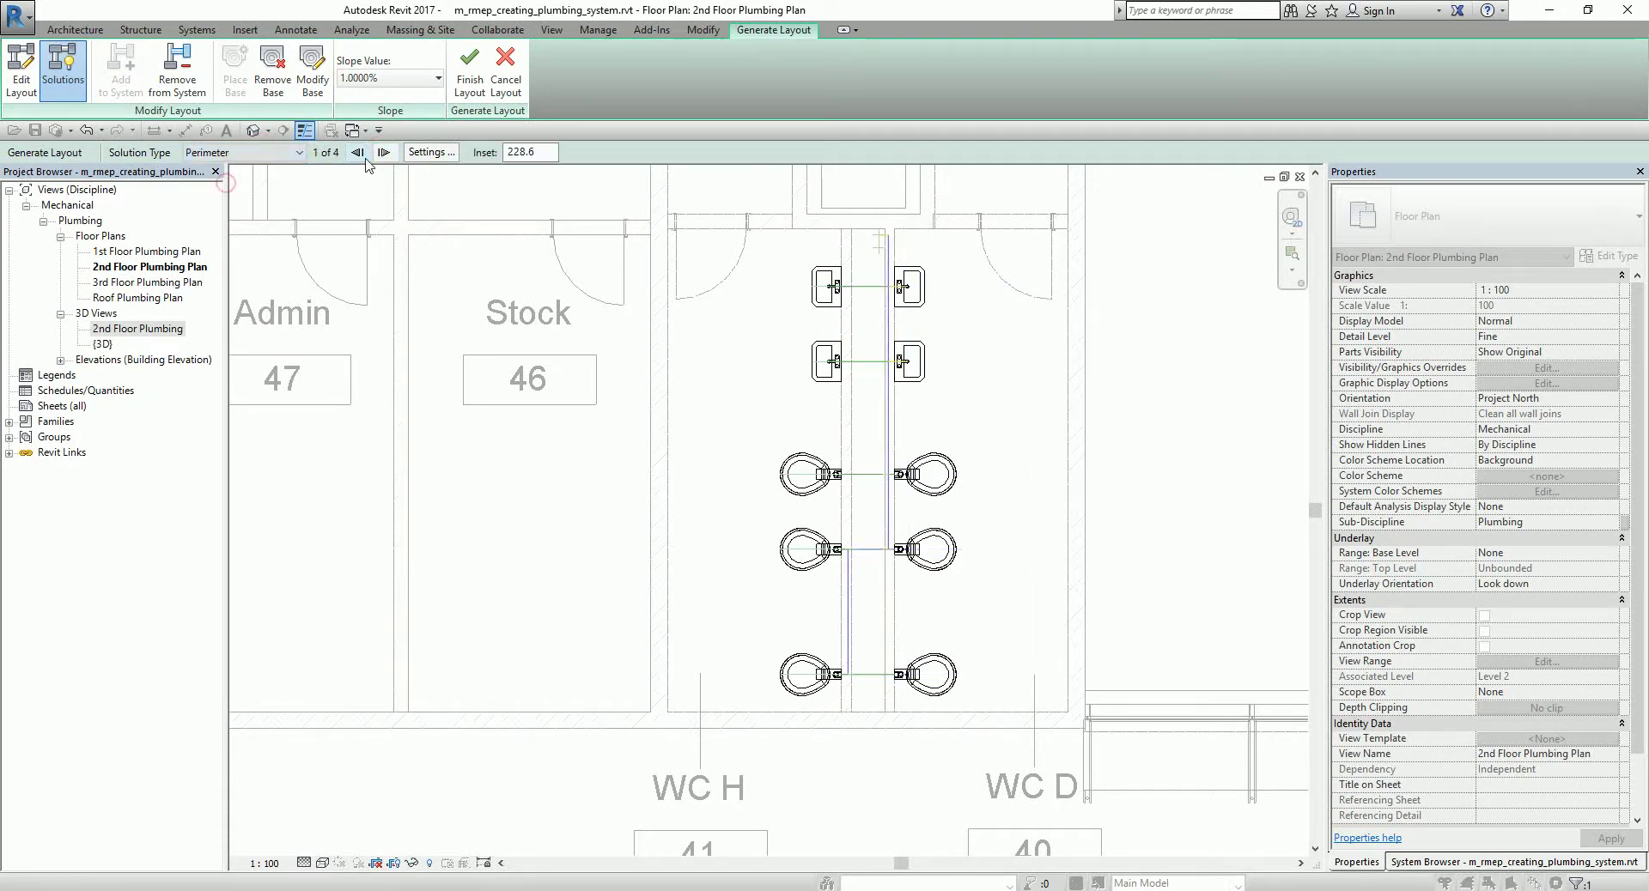
left_click(383, 153)
left_click(383, 153)
left_click(383, 153)
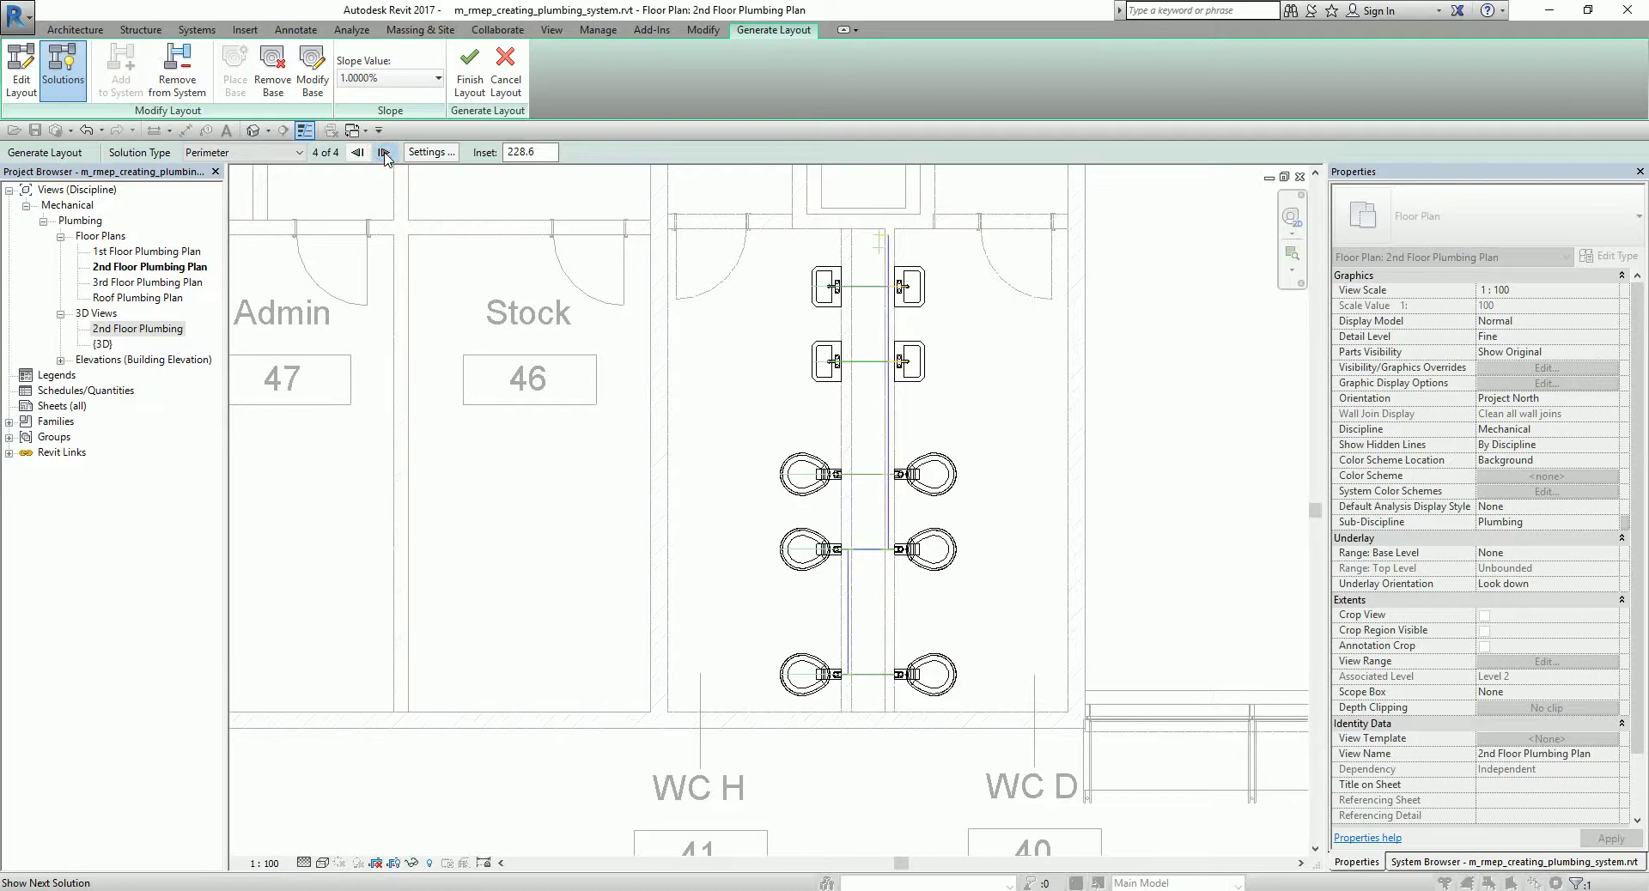
left_click(383, 153)
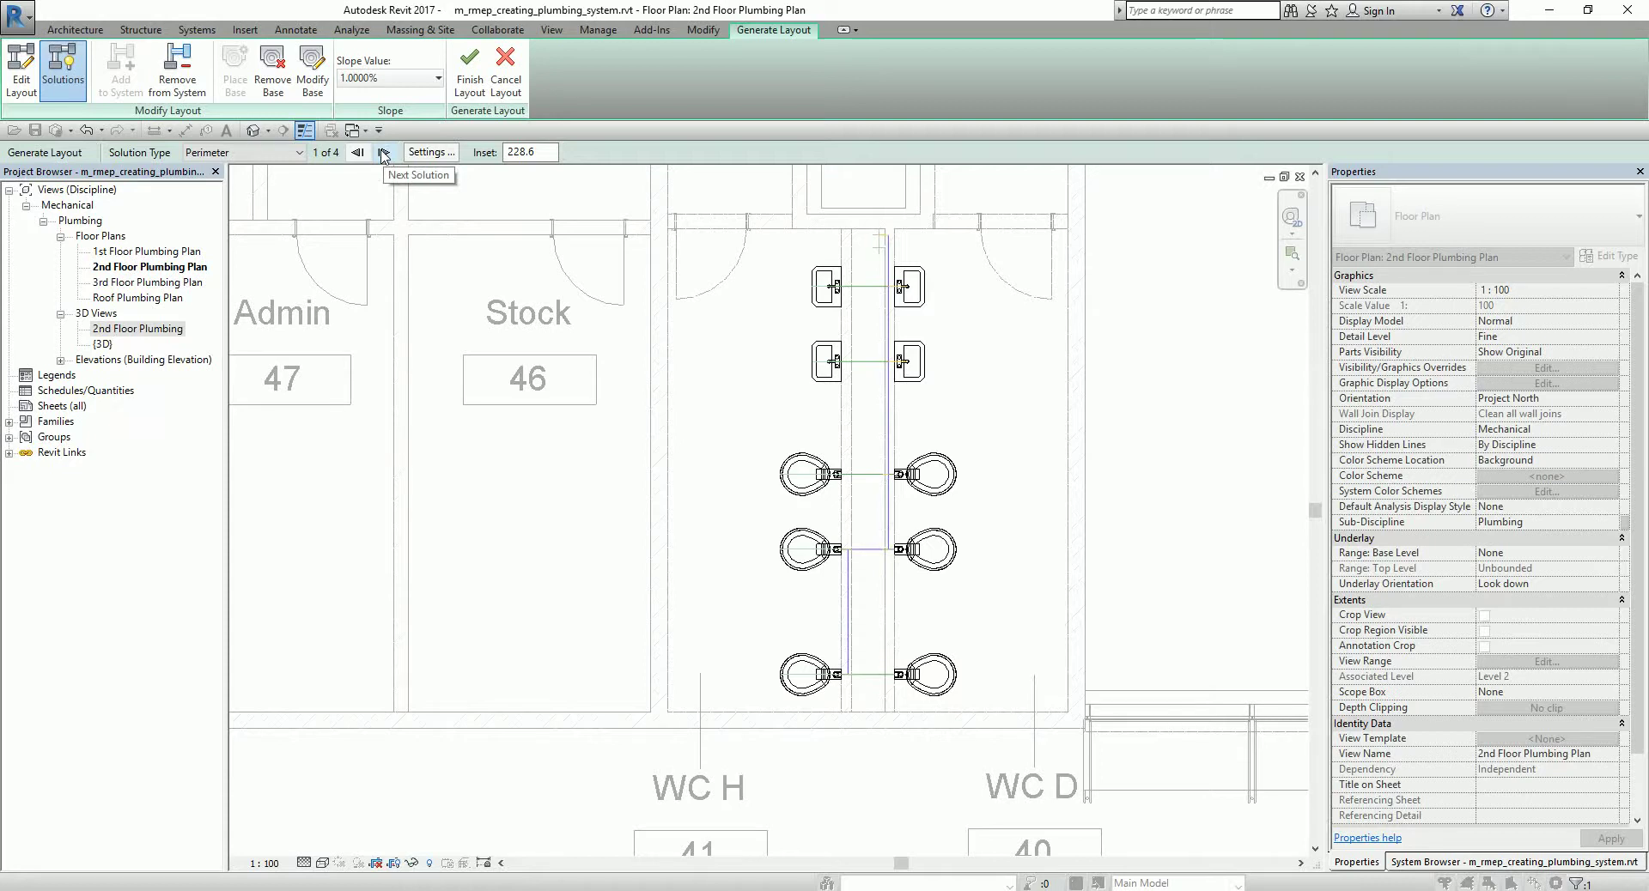
left_click(383, 153)
left_click(383, 152)
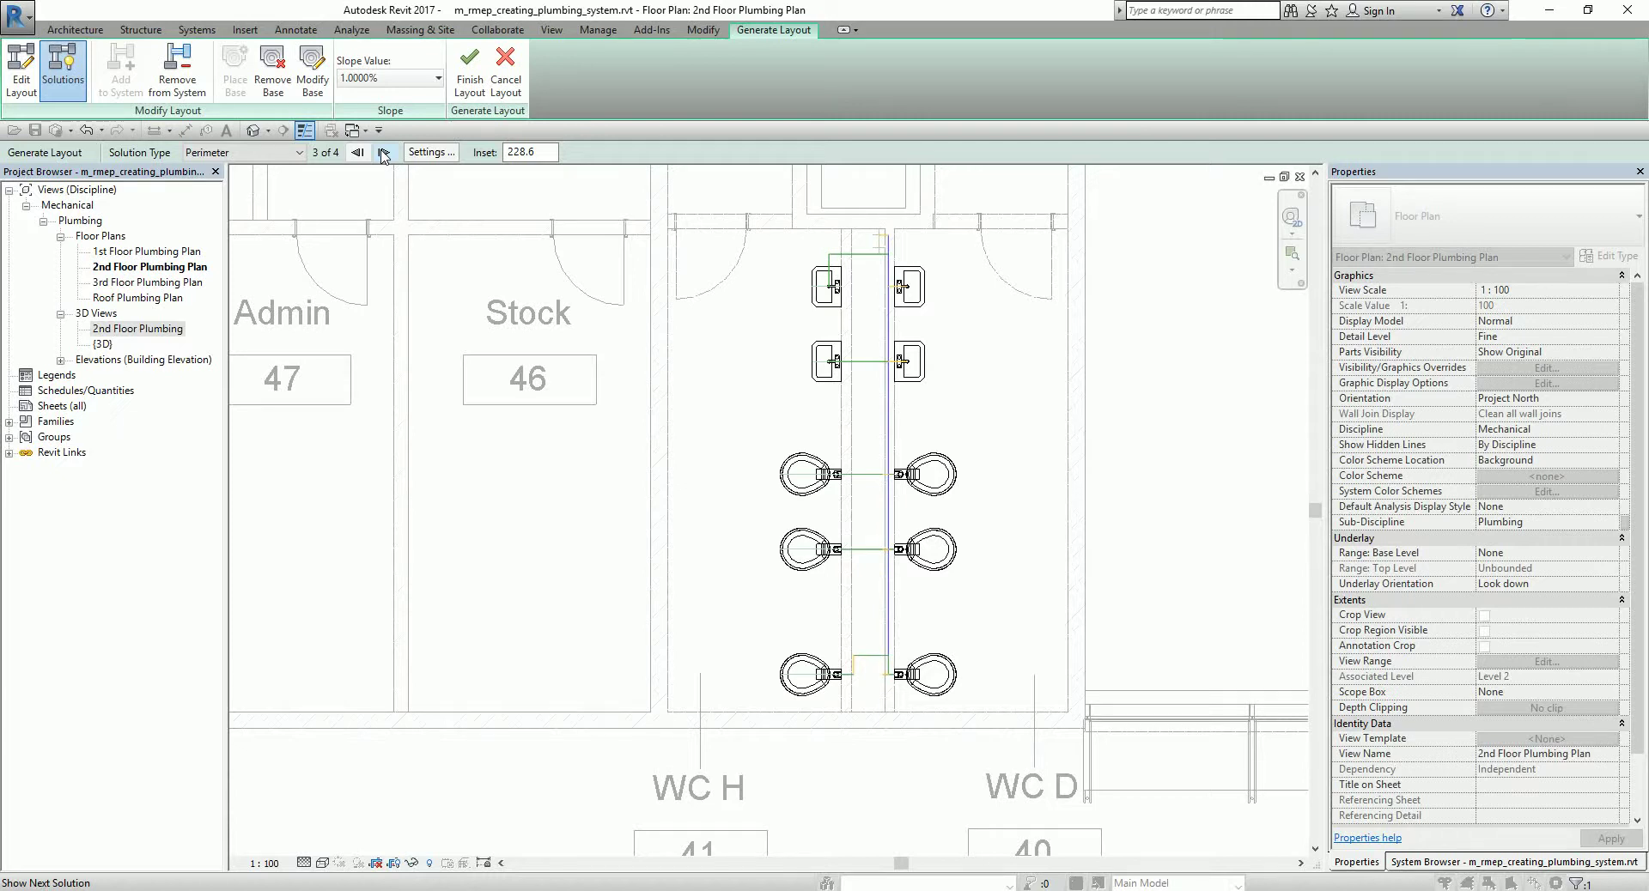
left_click(383, 152)
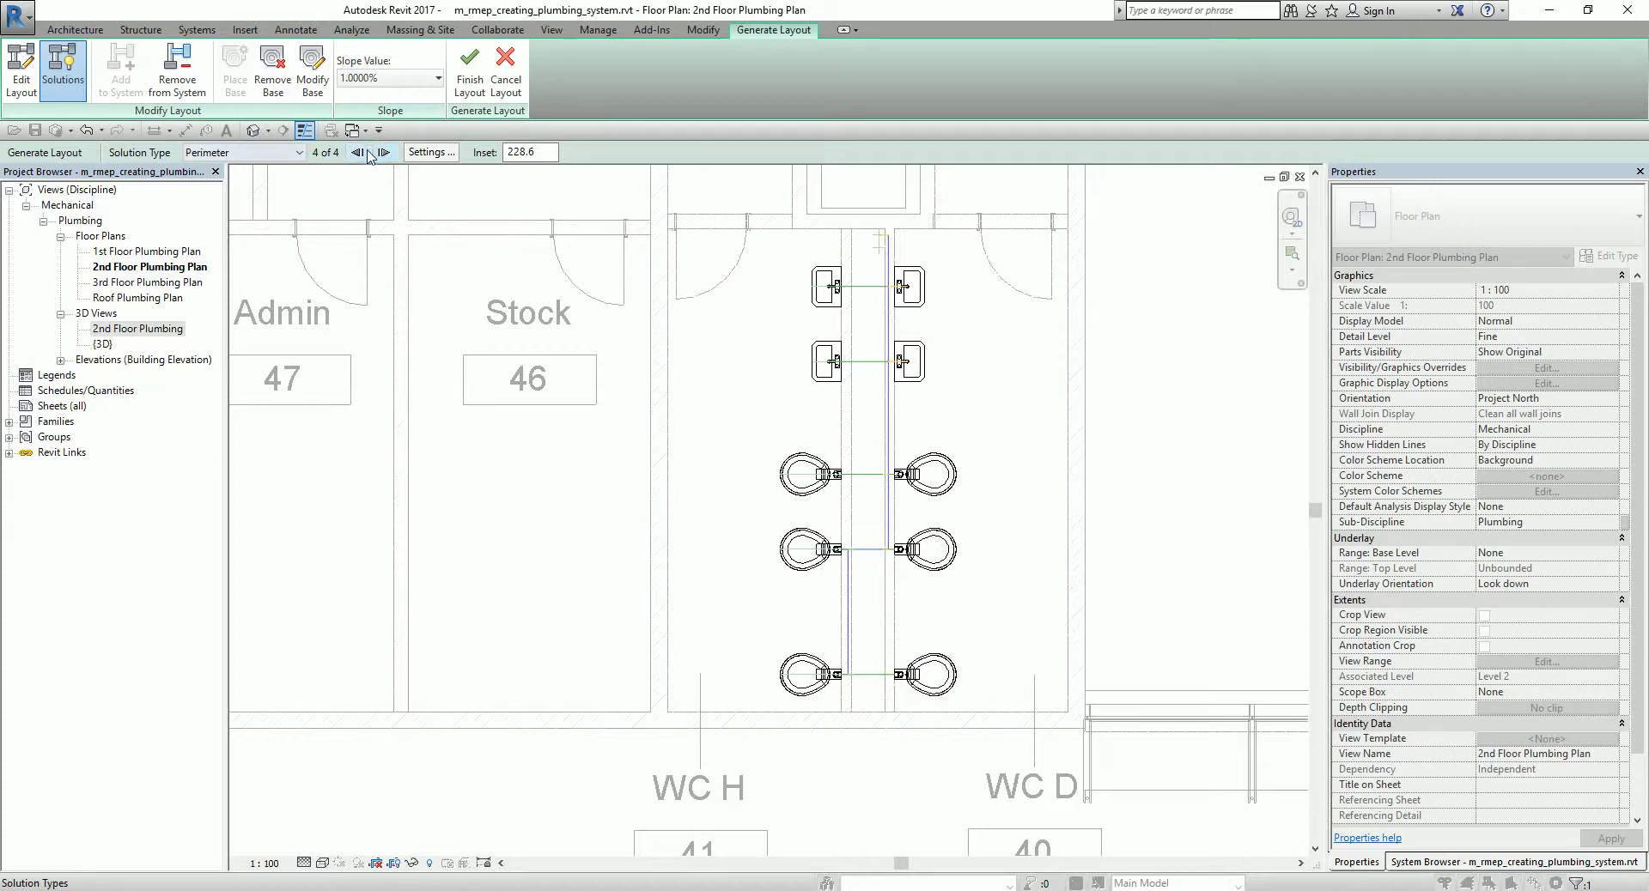
left_click(358, 153)
left_click(357, 153)
left_click(357, 153)
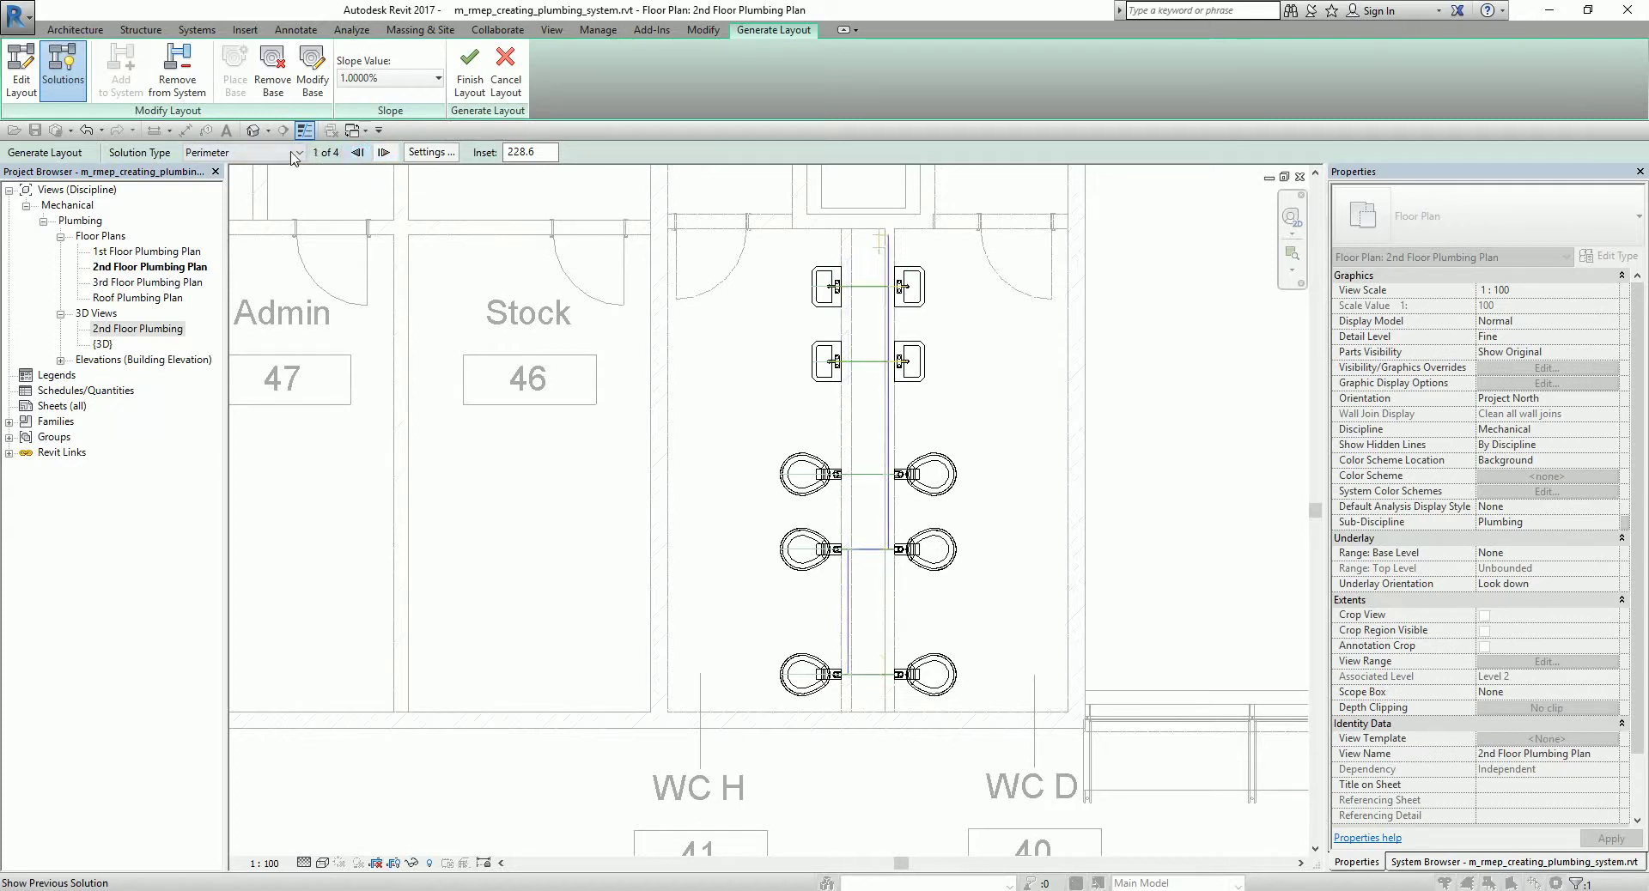
Step: Set the solution type to Network and choose the third solution
left_click(289, 153)
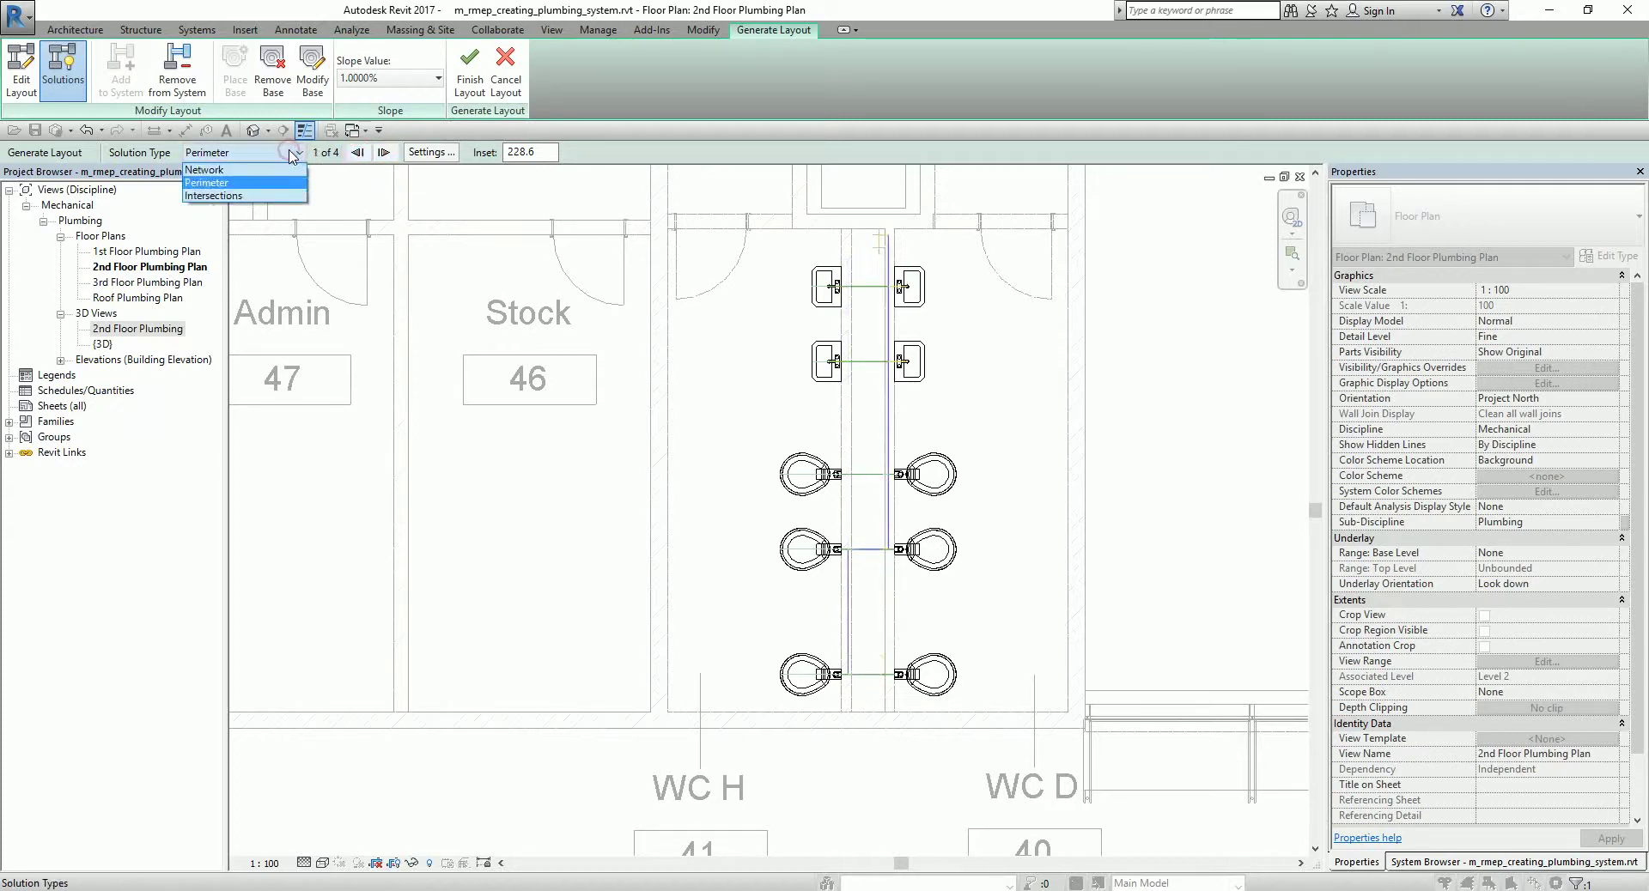
left_click(206, 170)
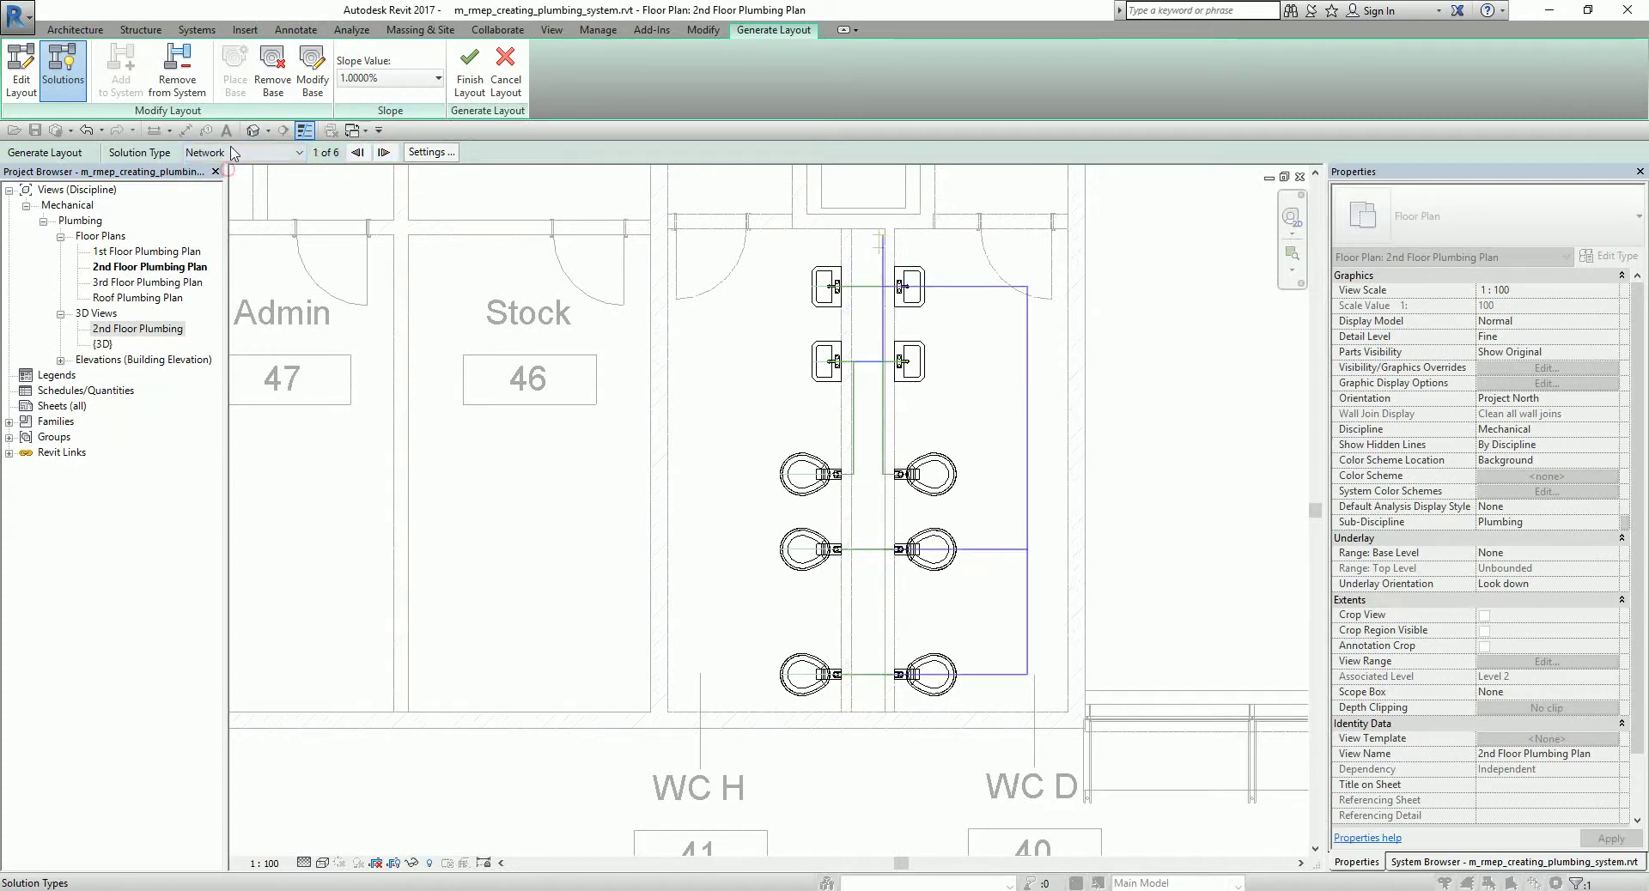
left_click(384, 153)
left_click(383, 153)
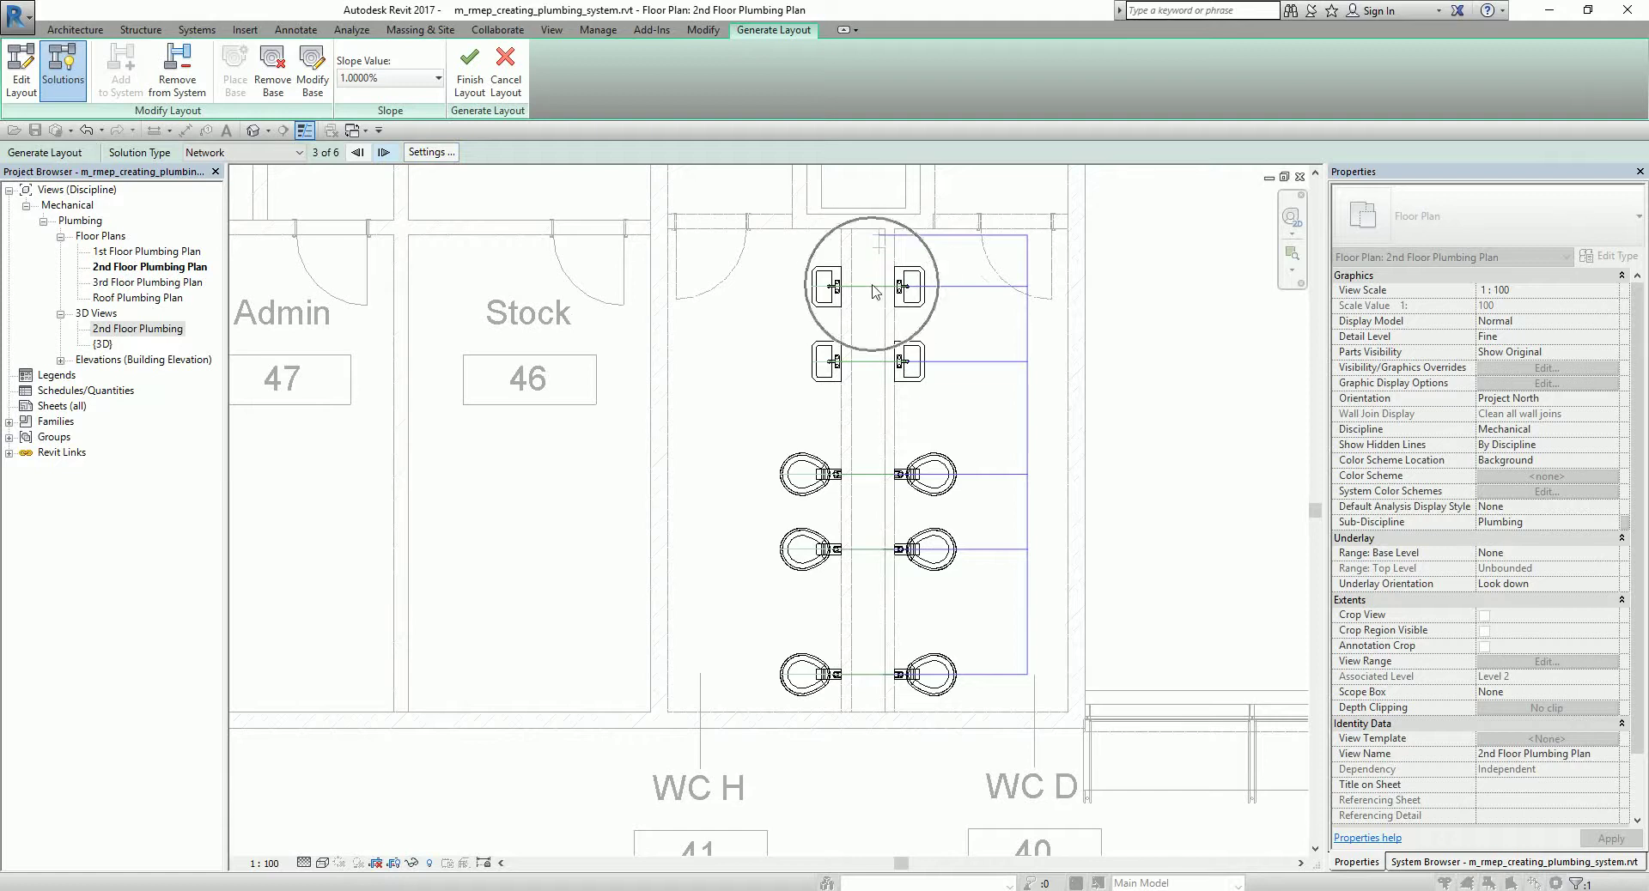
Step: Review the pipe type and offset of the main and branch pipes in the Pipe Conversion Settings and accept them
left_click(430, 152)
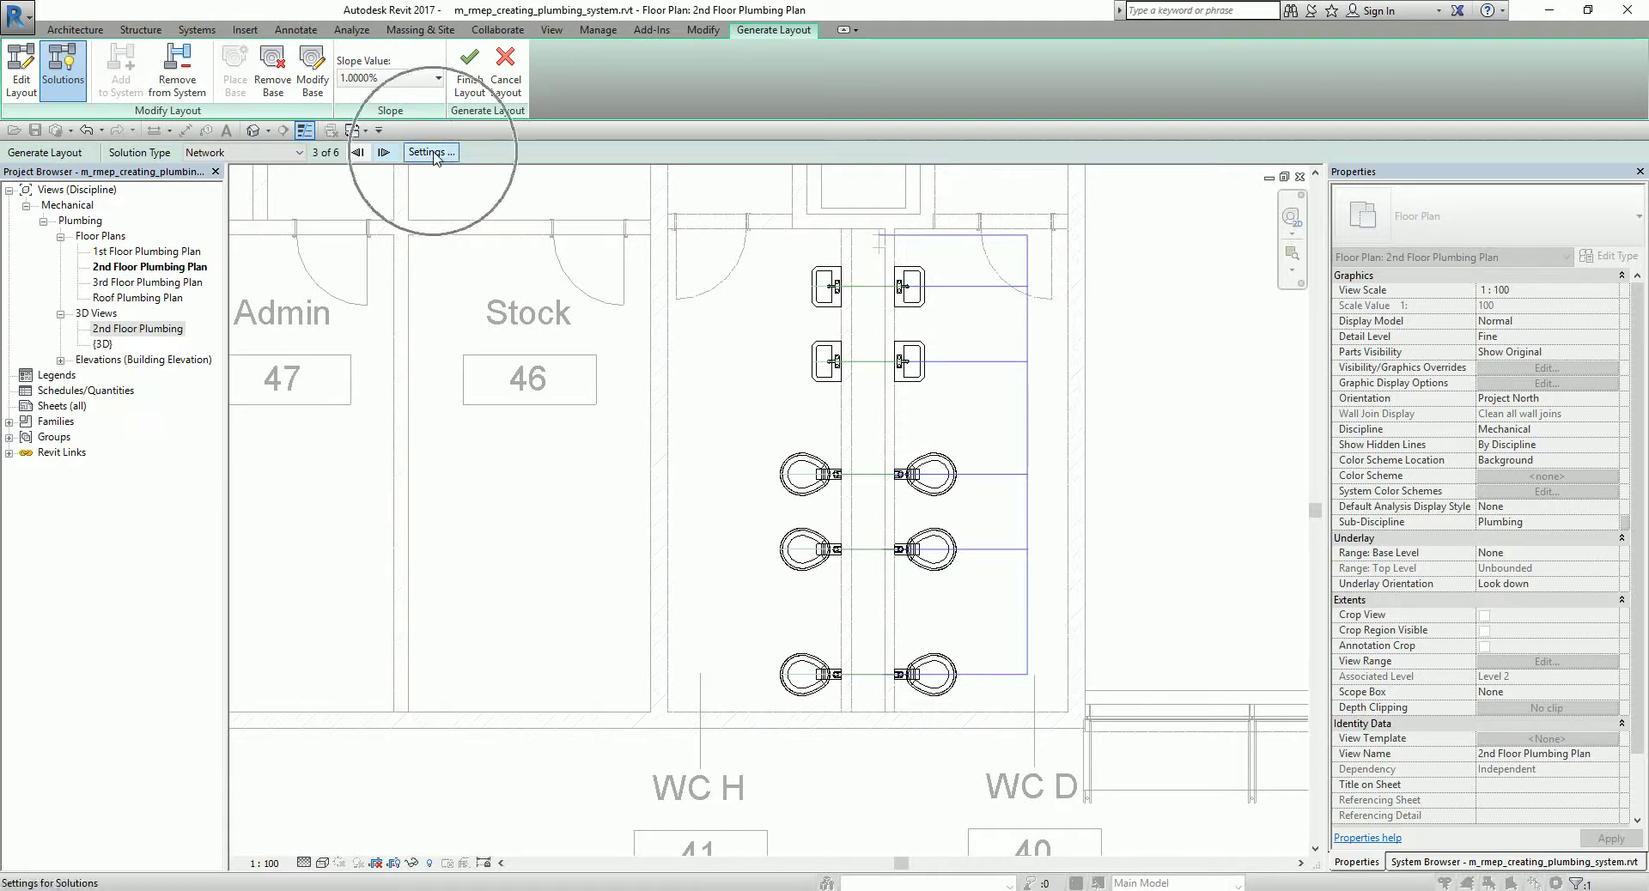
left_click_drag(936, 309, 574, 238)
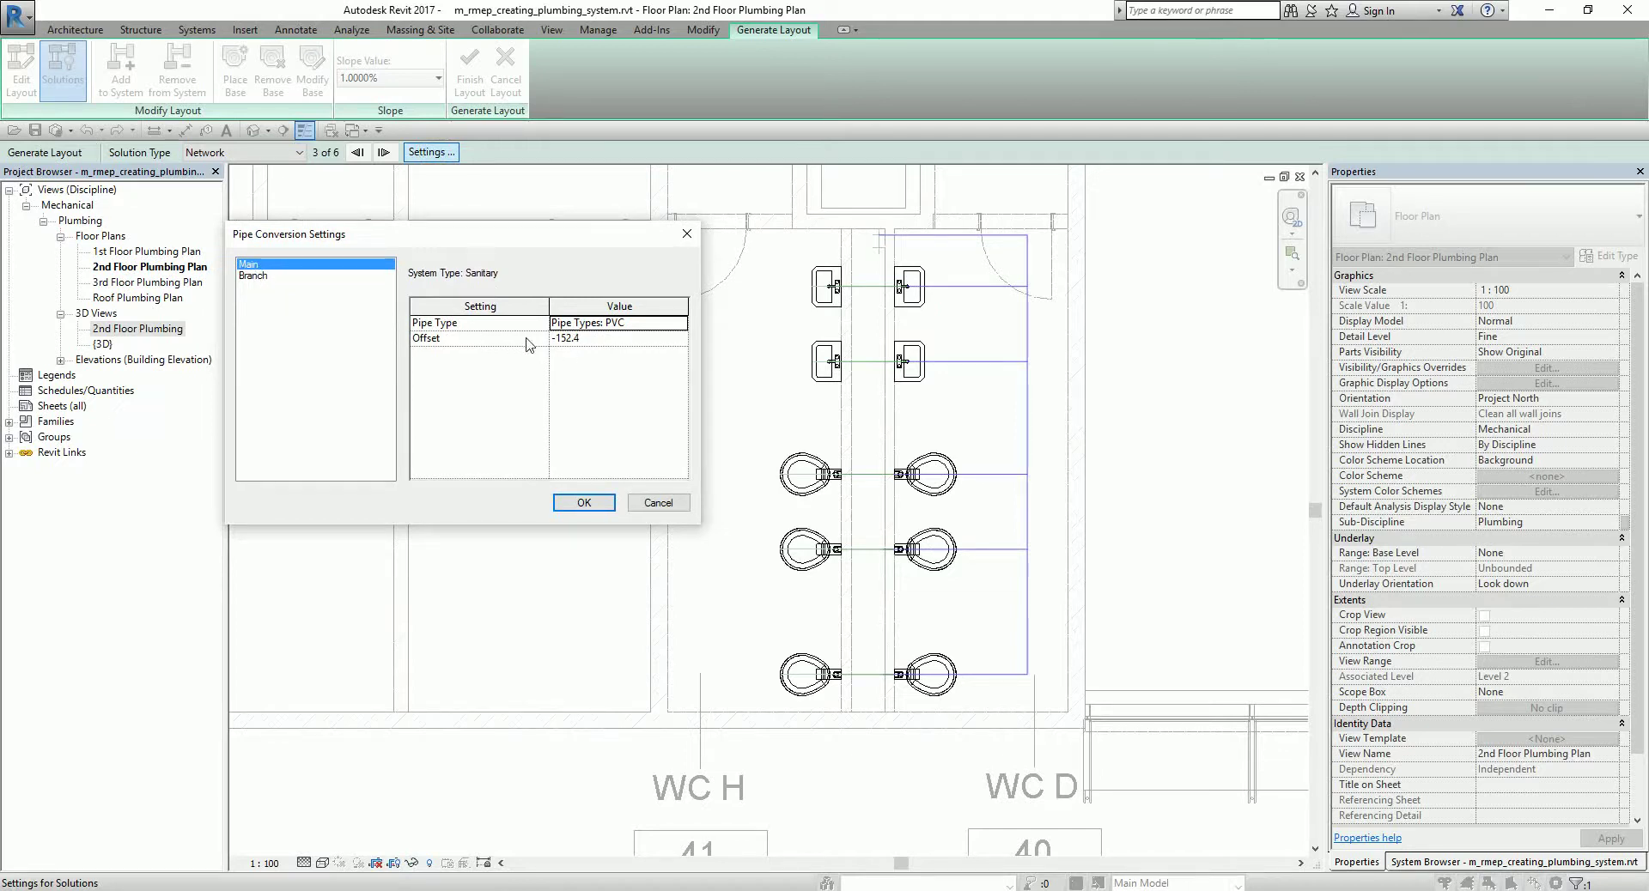
left_click(270, 266)
left_click(258, 282)
left_click(262, 276)
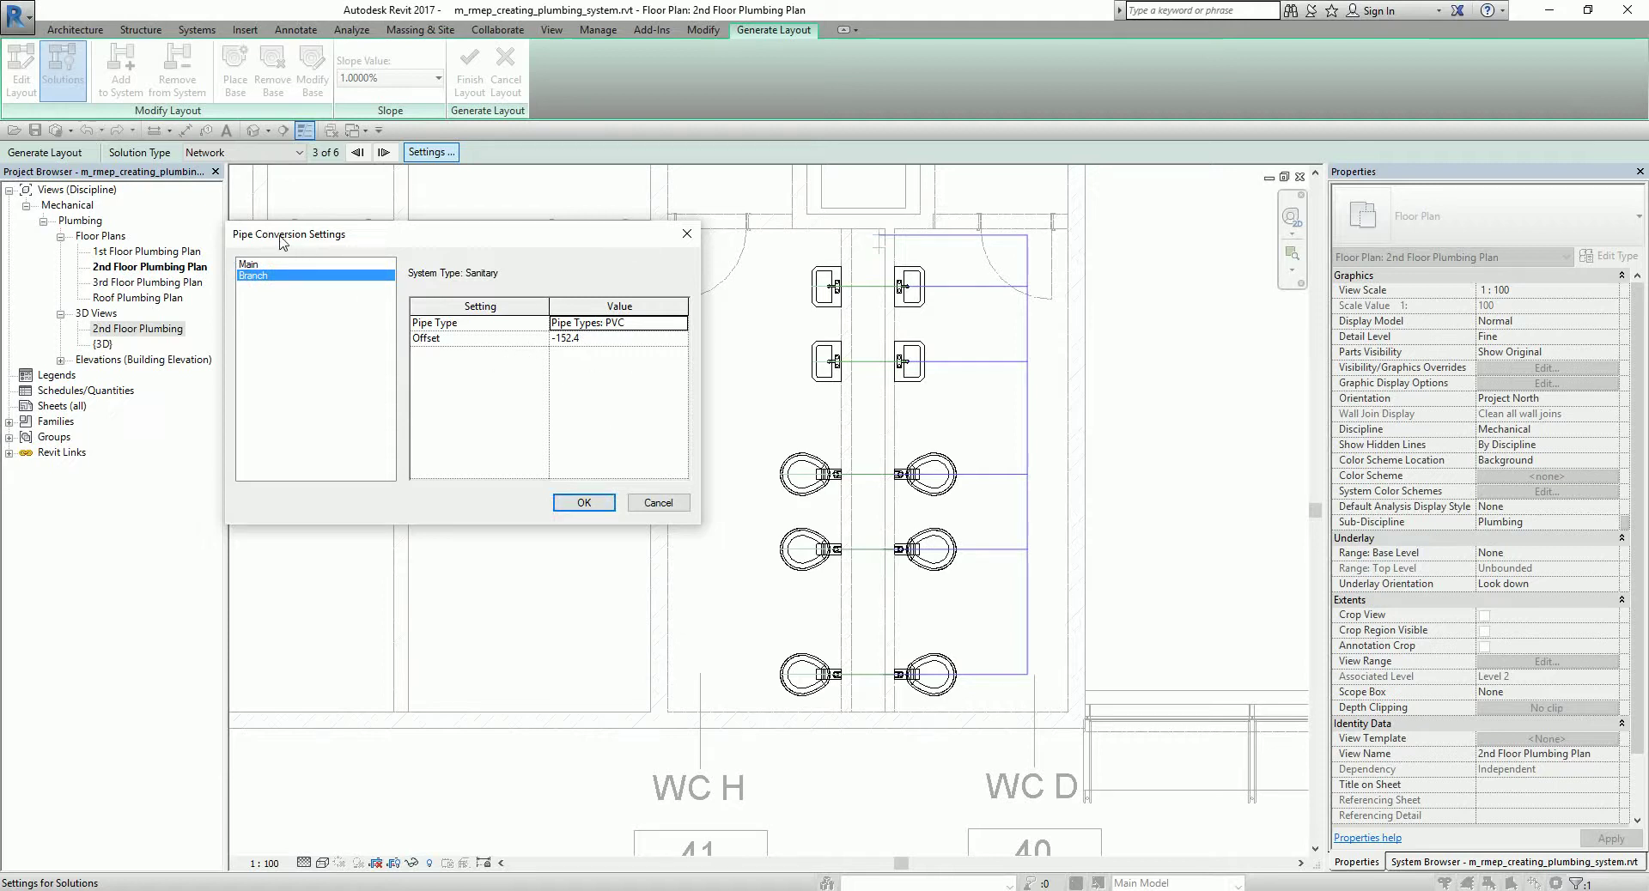
left_click(585, 504)
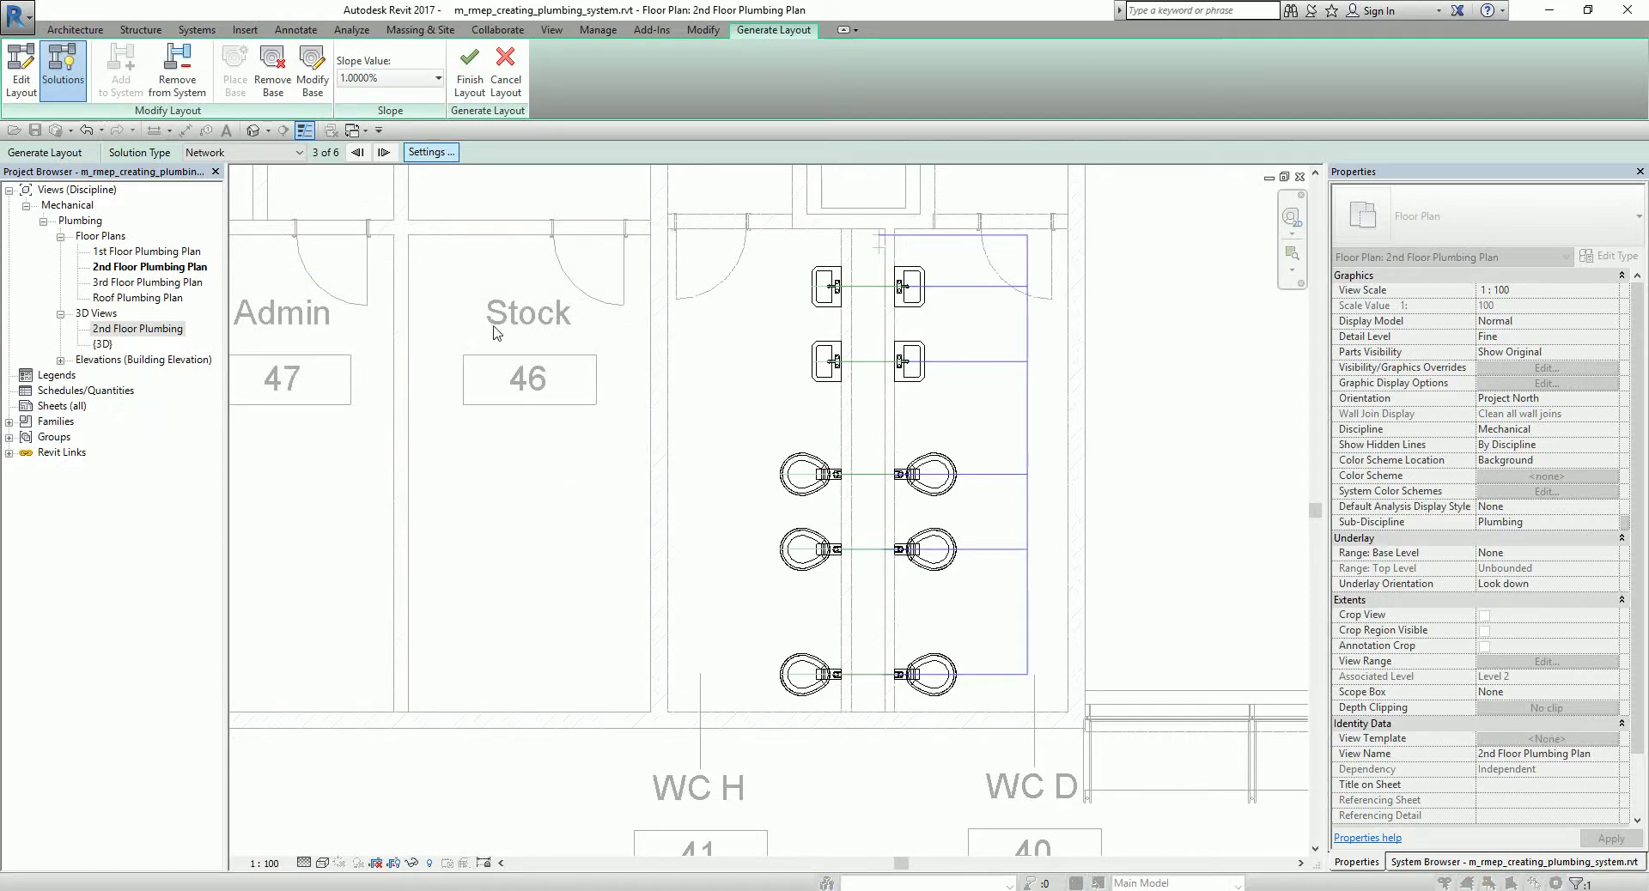
Step: Finish the layout to generate the sanitary piping and open the 2nd Floor Plumbing 3D view
left_click(471, 77)
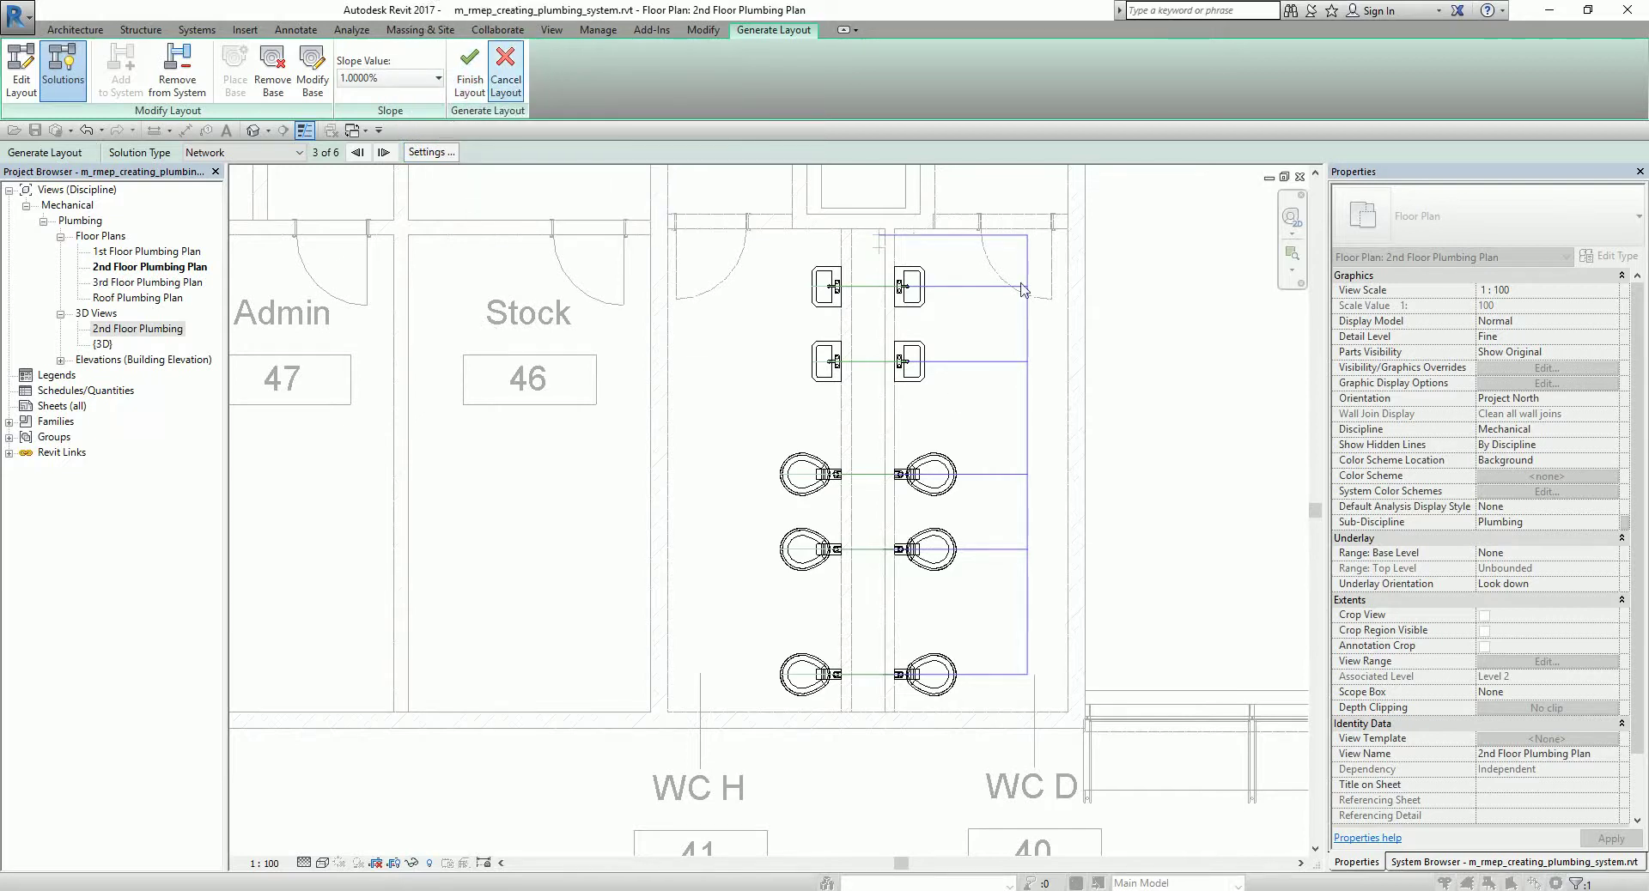
left_click(472, 75)
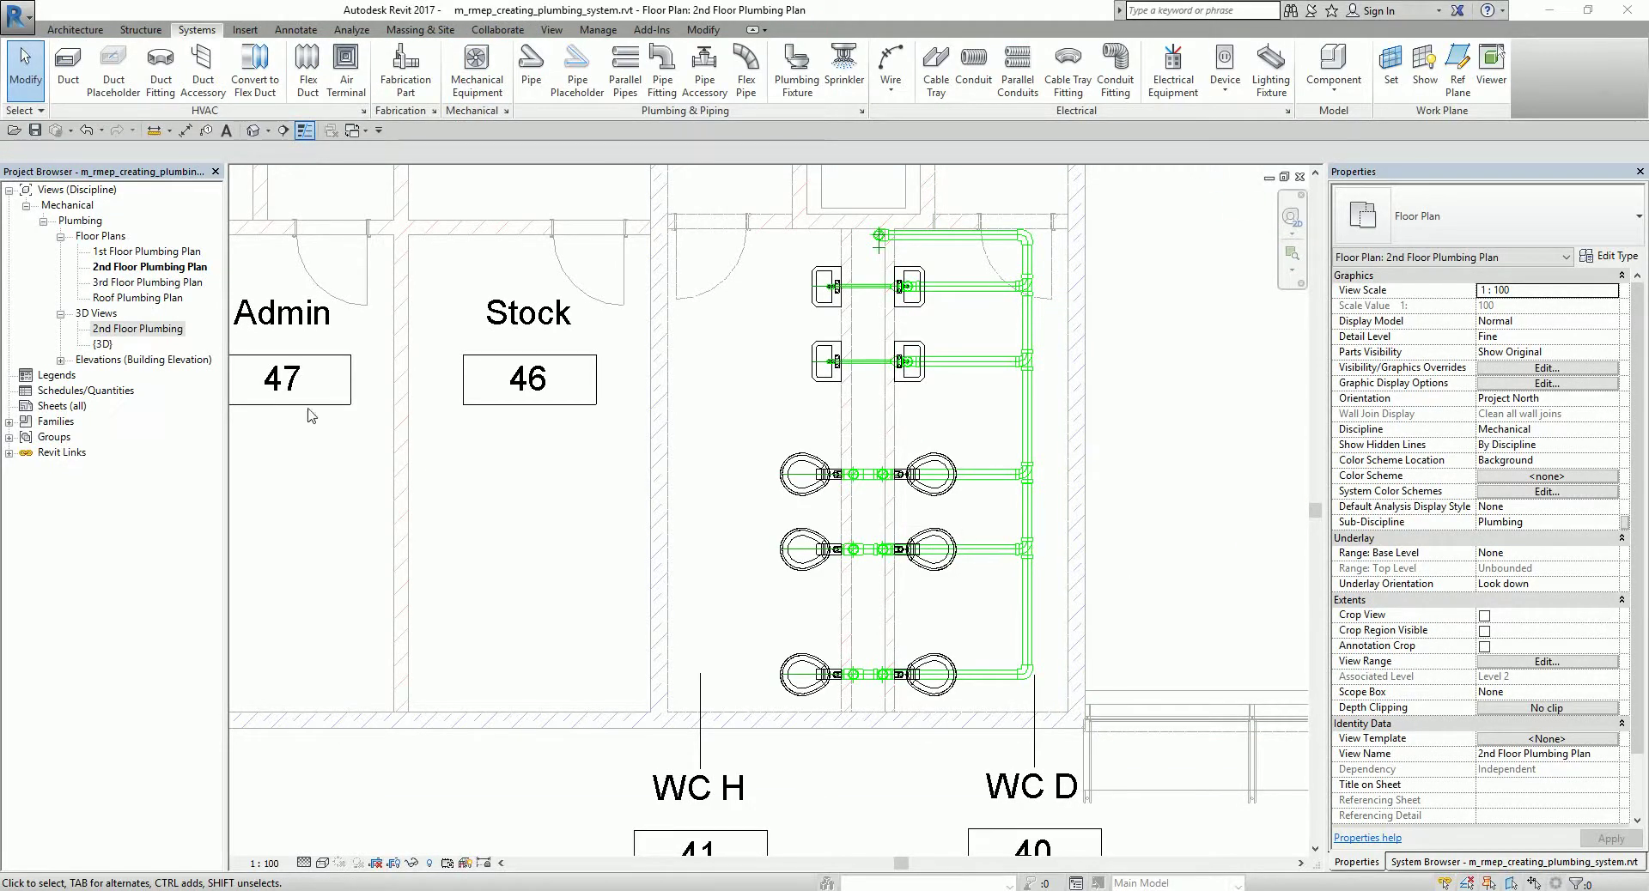
double_click(138, 329)
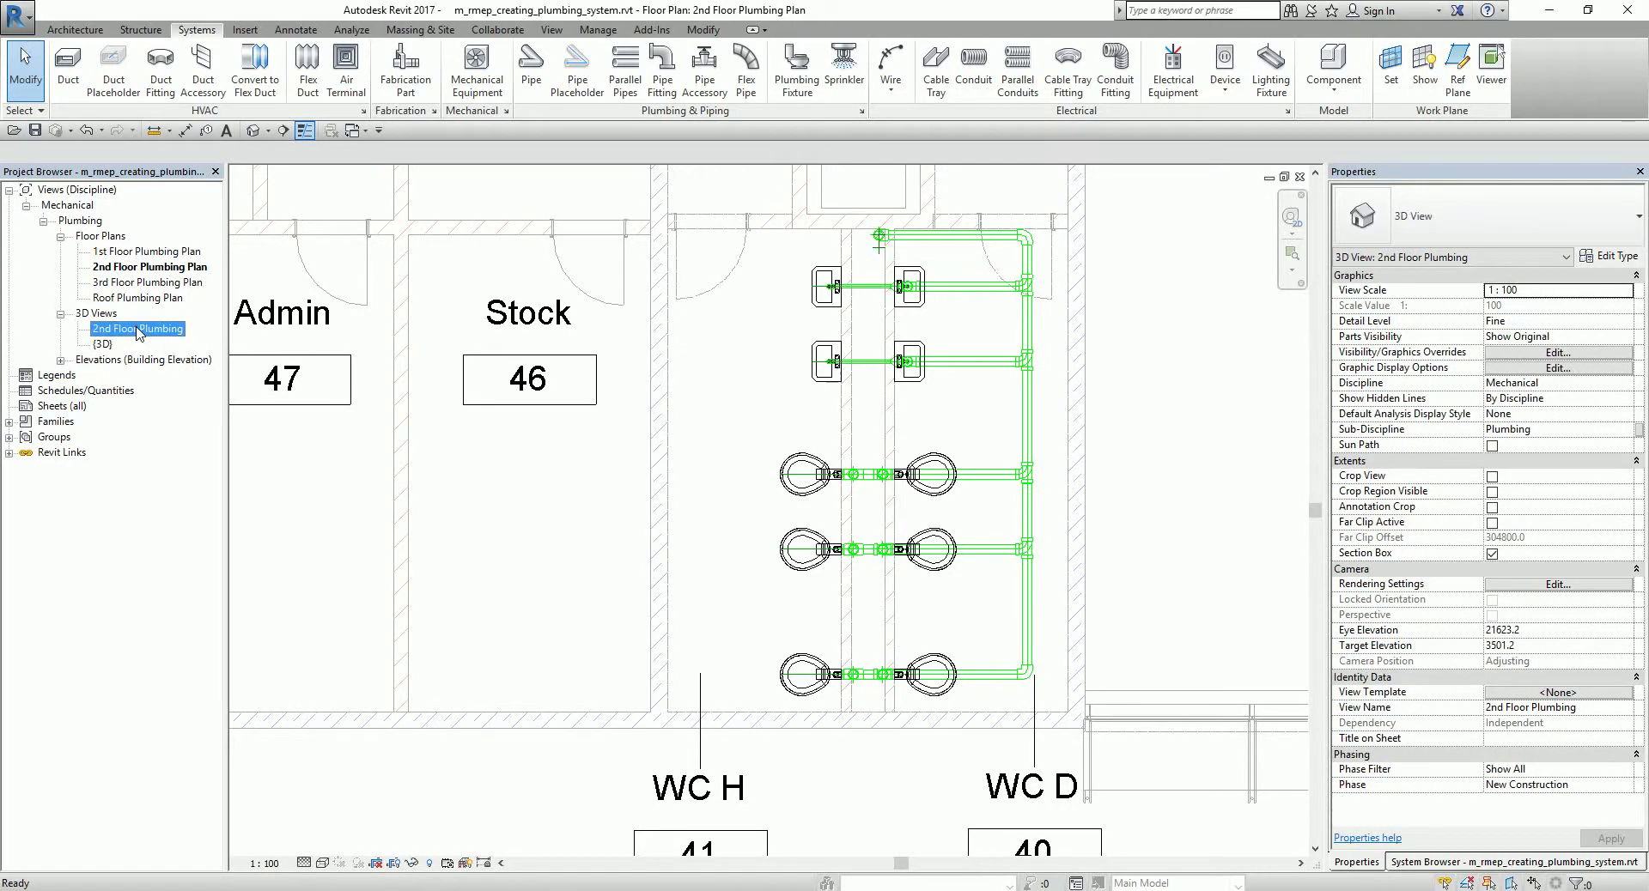
Step: Examine the generated sanitary piping and its connections to the fixtures from an angled 3D viewpoint
key("z")
key("f")
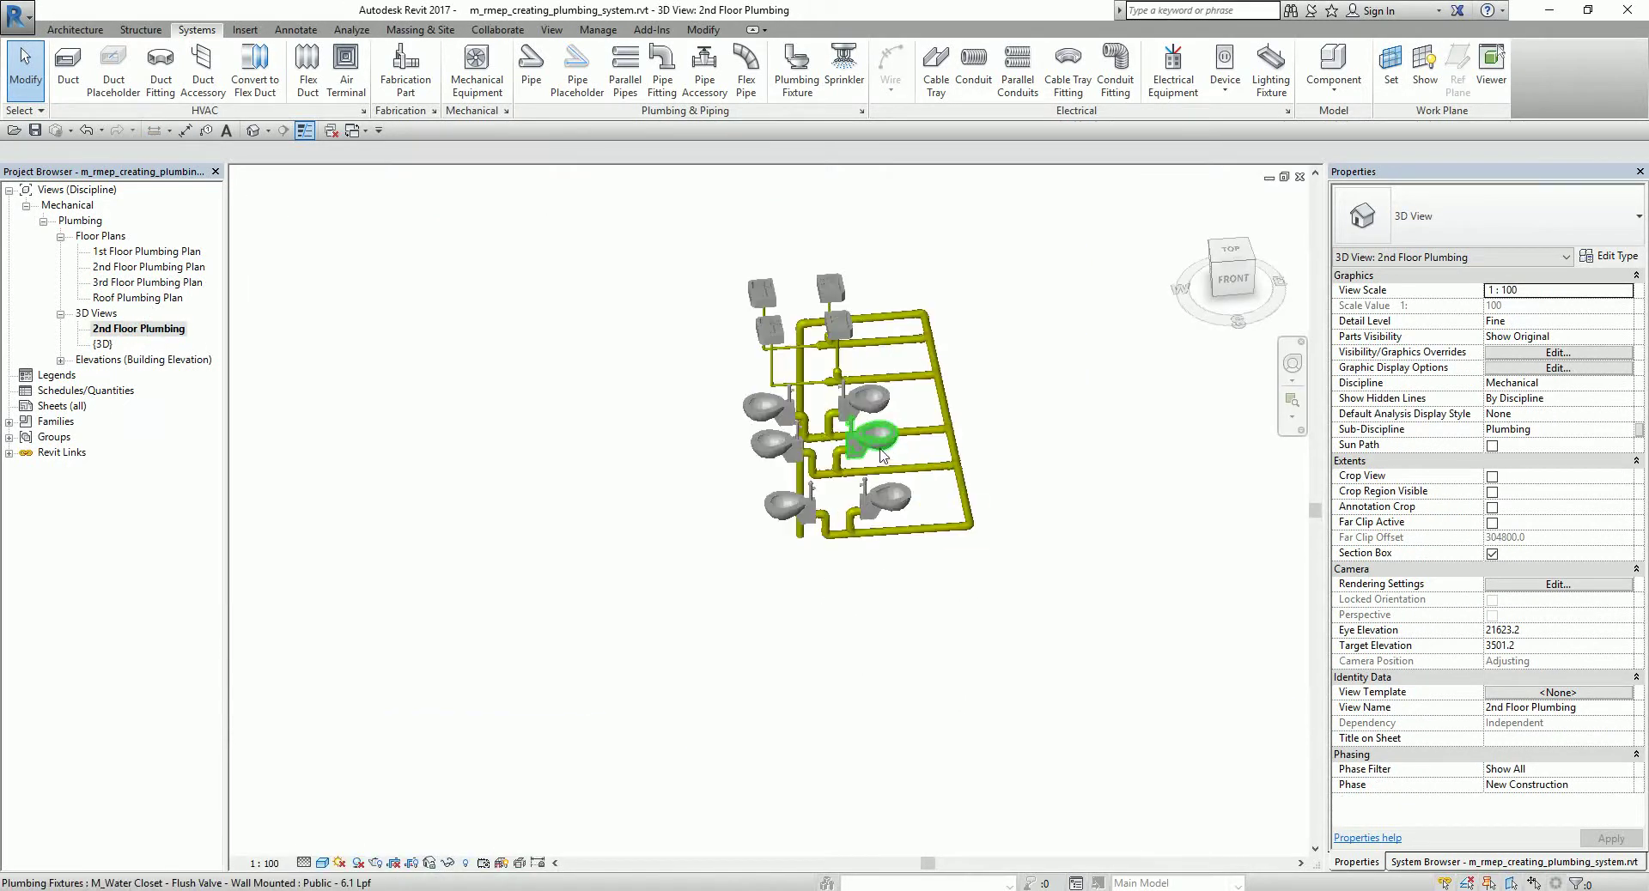
left_click(895, 421)
middle_click_drag(895, 420, 1029, 618, "shift")
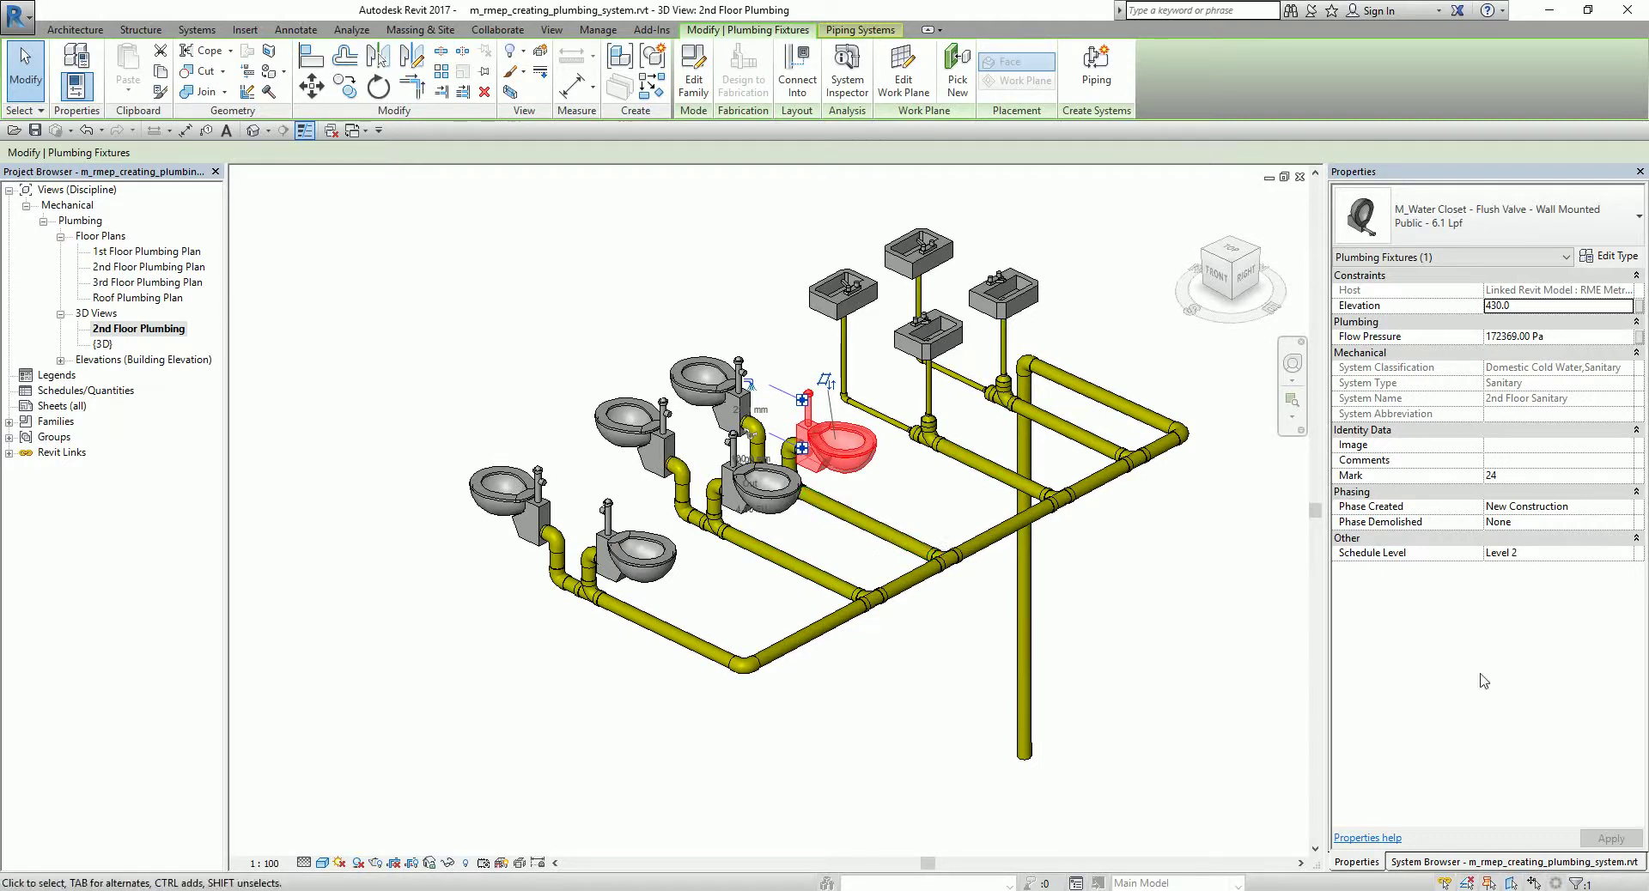
Step: In the 2nd Floor Plumbing Plan, delete the two sanitary tees joining the lavatory branches to the main pipe
left_click(354, 131)
left_click(457, 155)
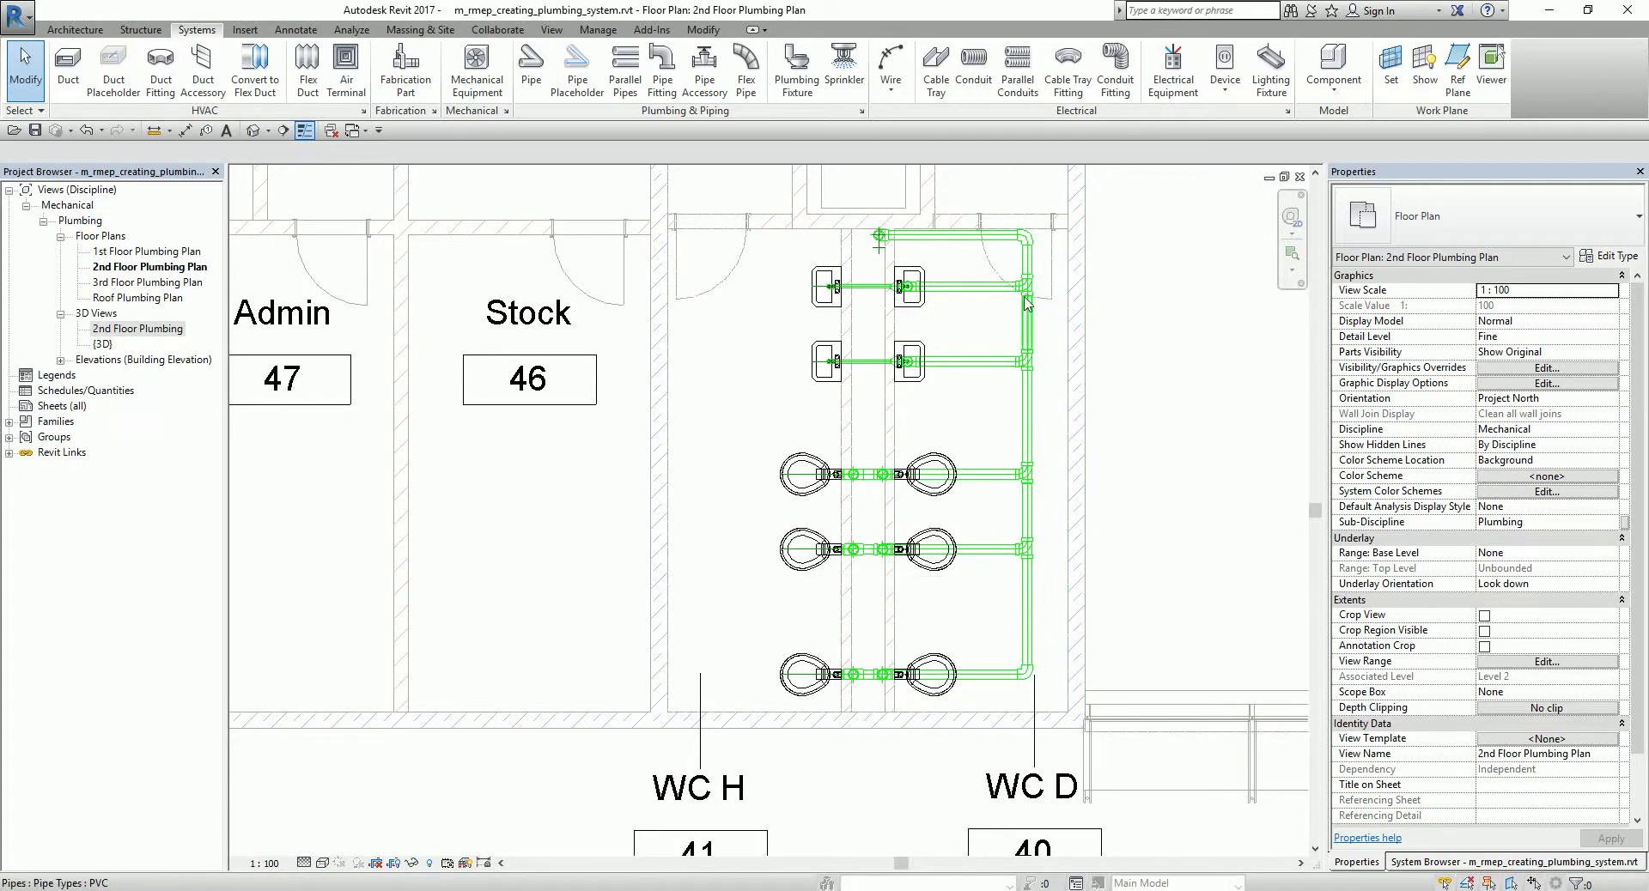
scroll(1025, 298, "up", 2)
scroll(1063, 368, "up", 2)
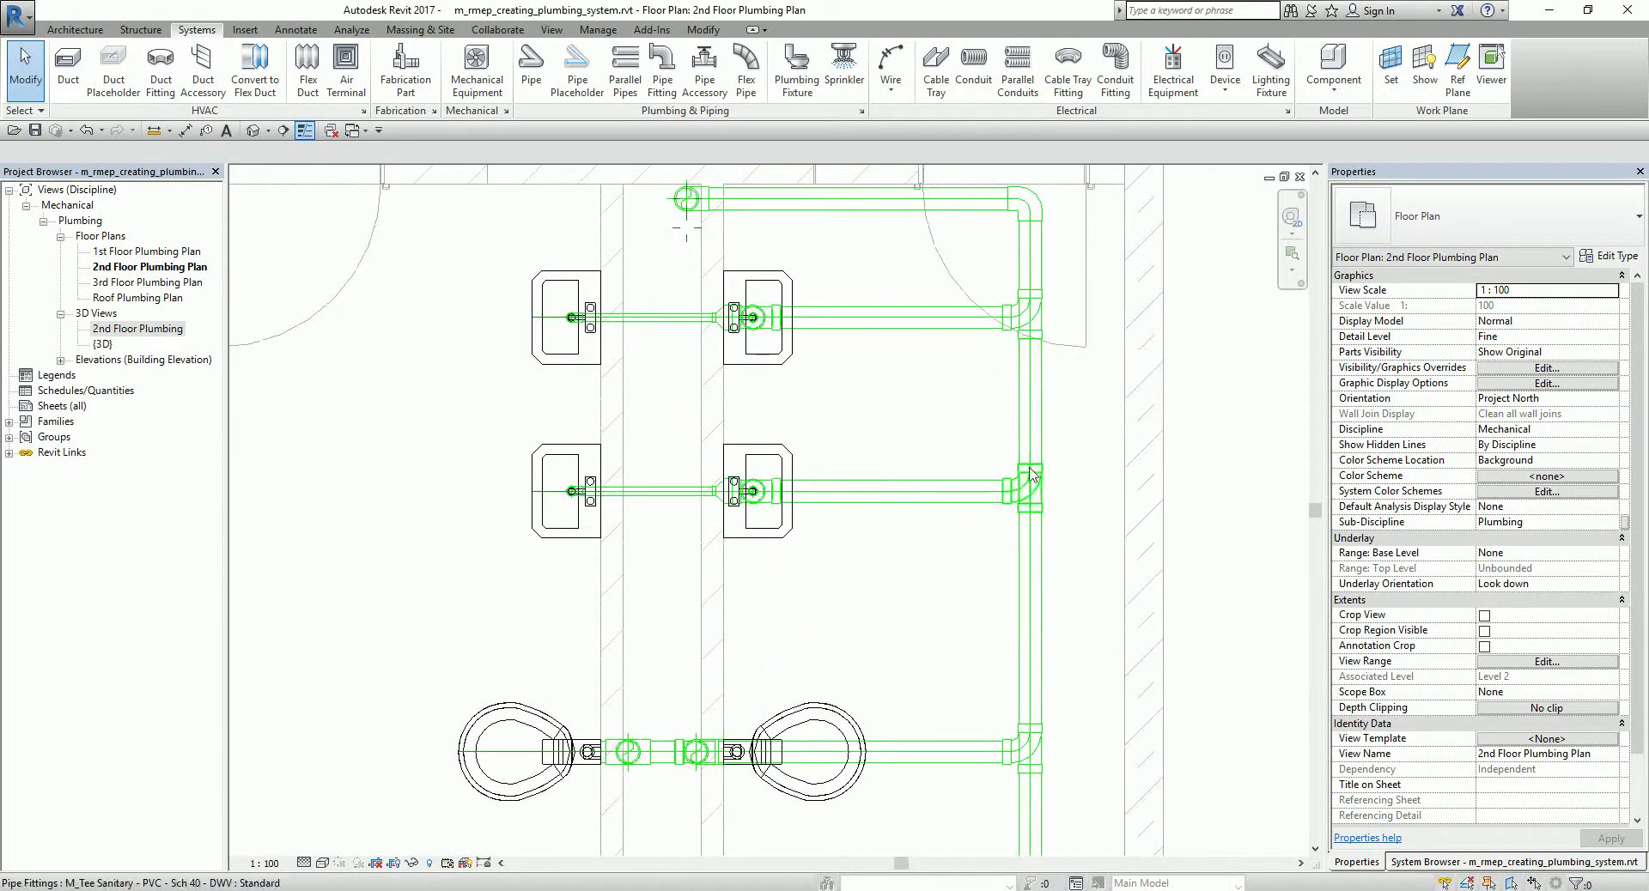
left_click(1033, 496)
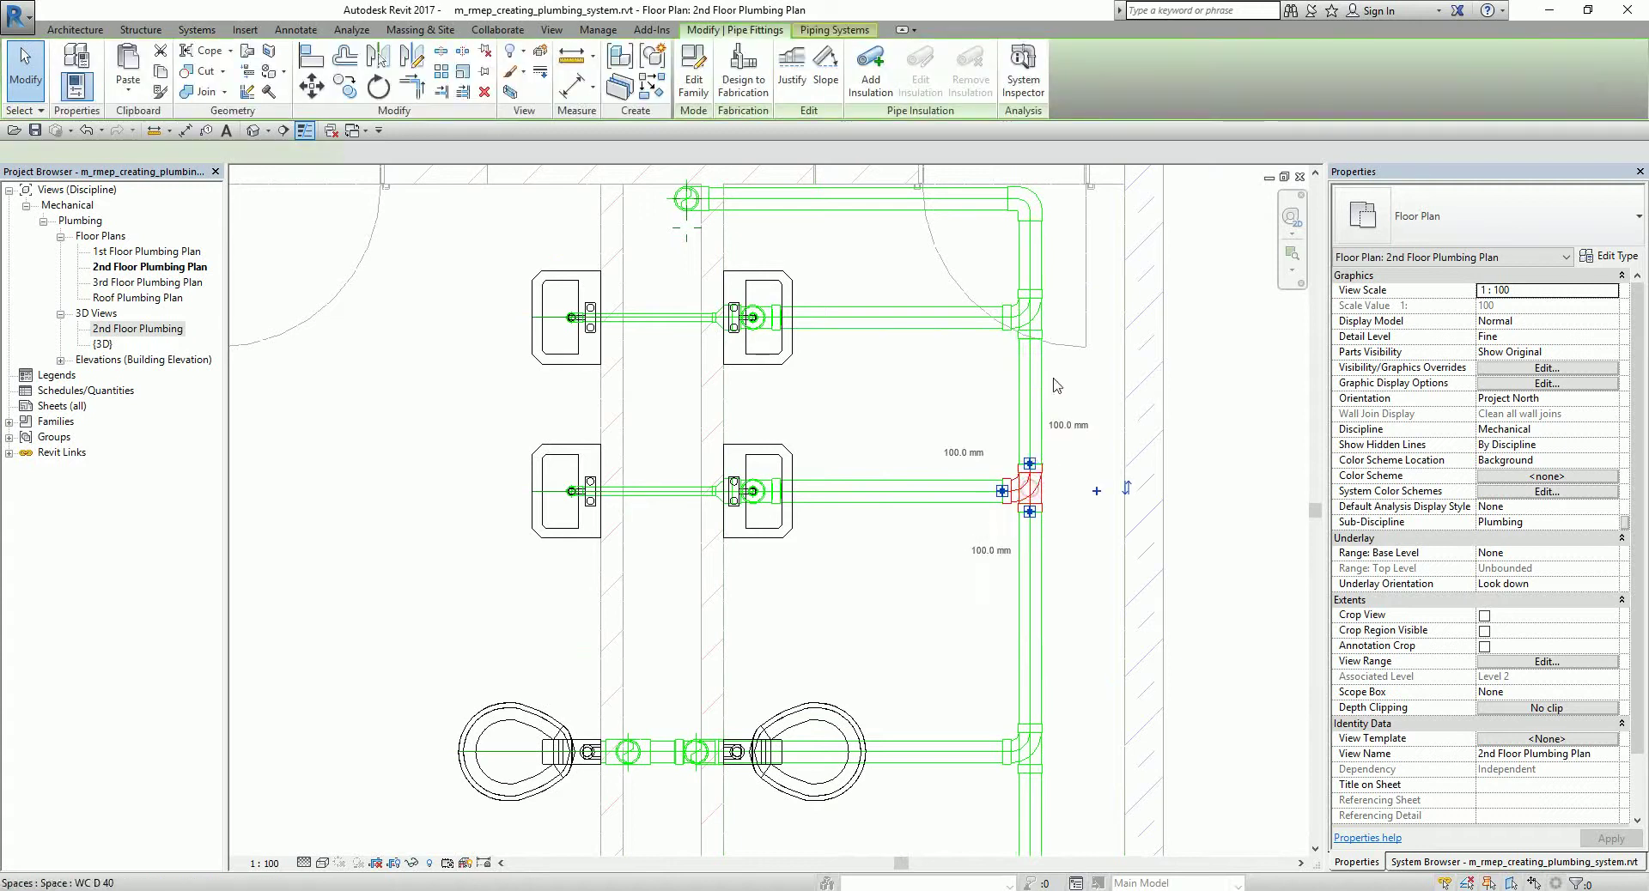
left_click(1029, 313, "ctrl")
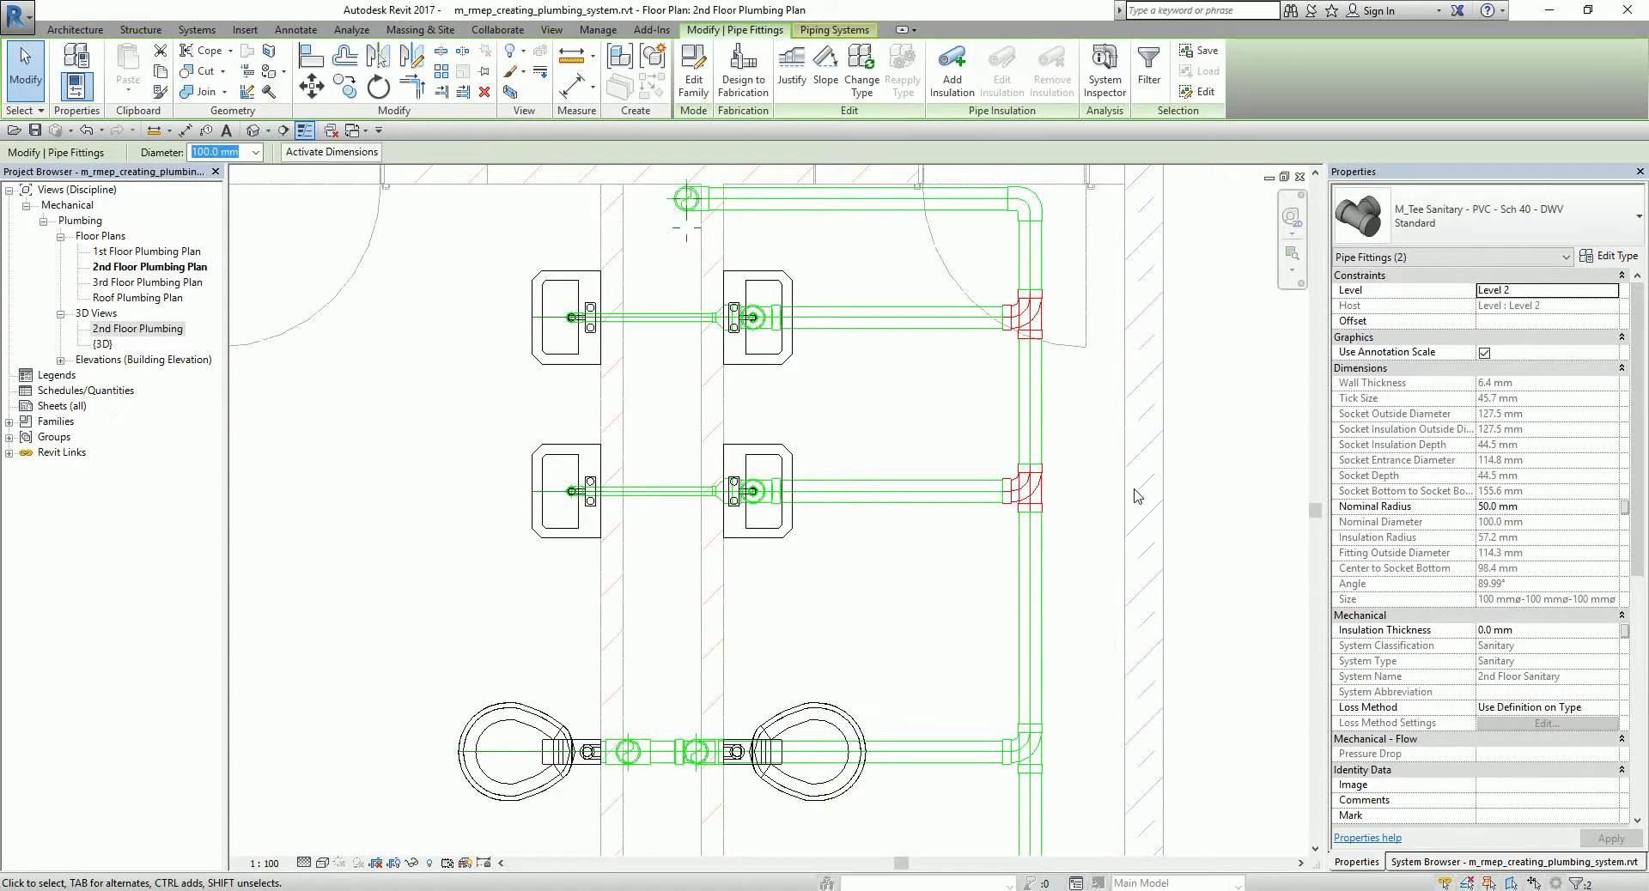
key("Delete")
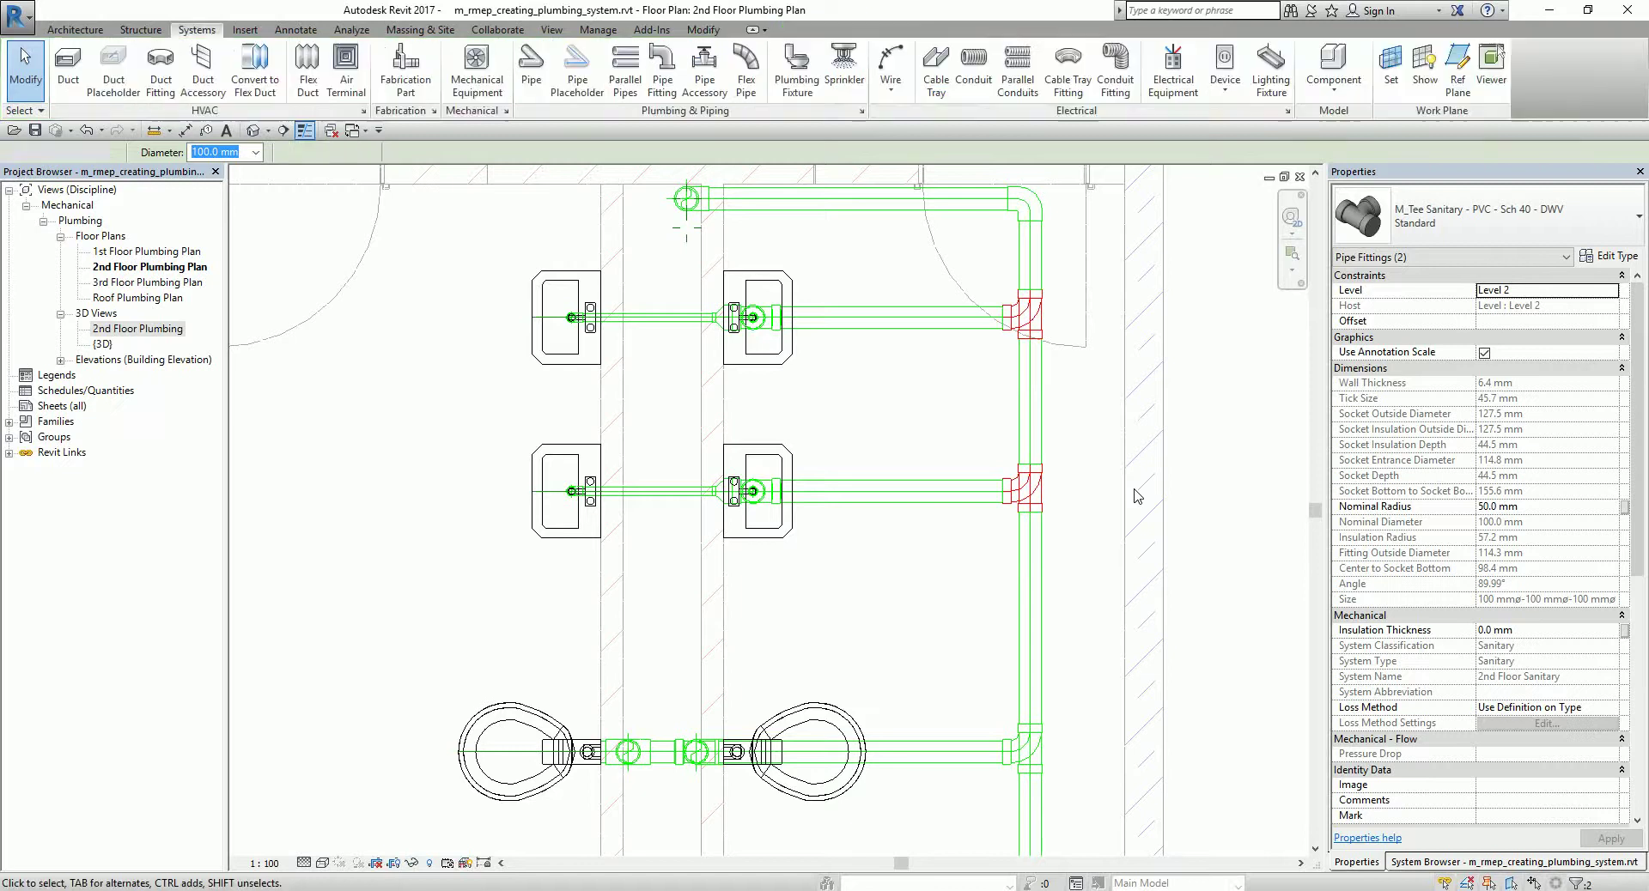
Step: Move the loose main pipe segment between the two lavatory branches 400 mm horizontally toward the lavatories
left_click(1030, 422)
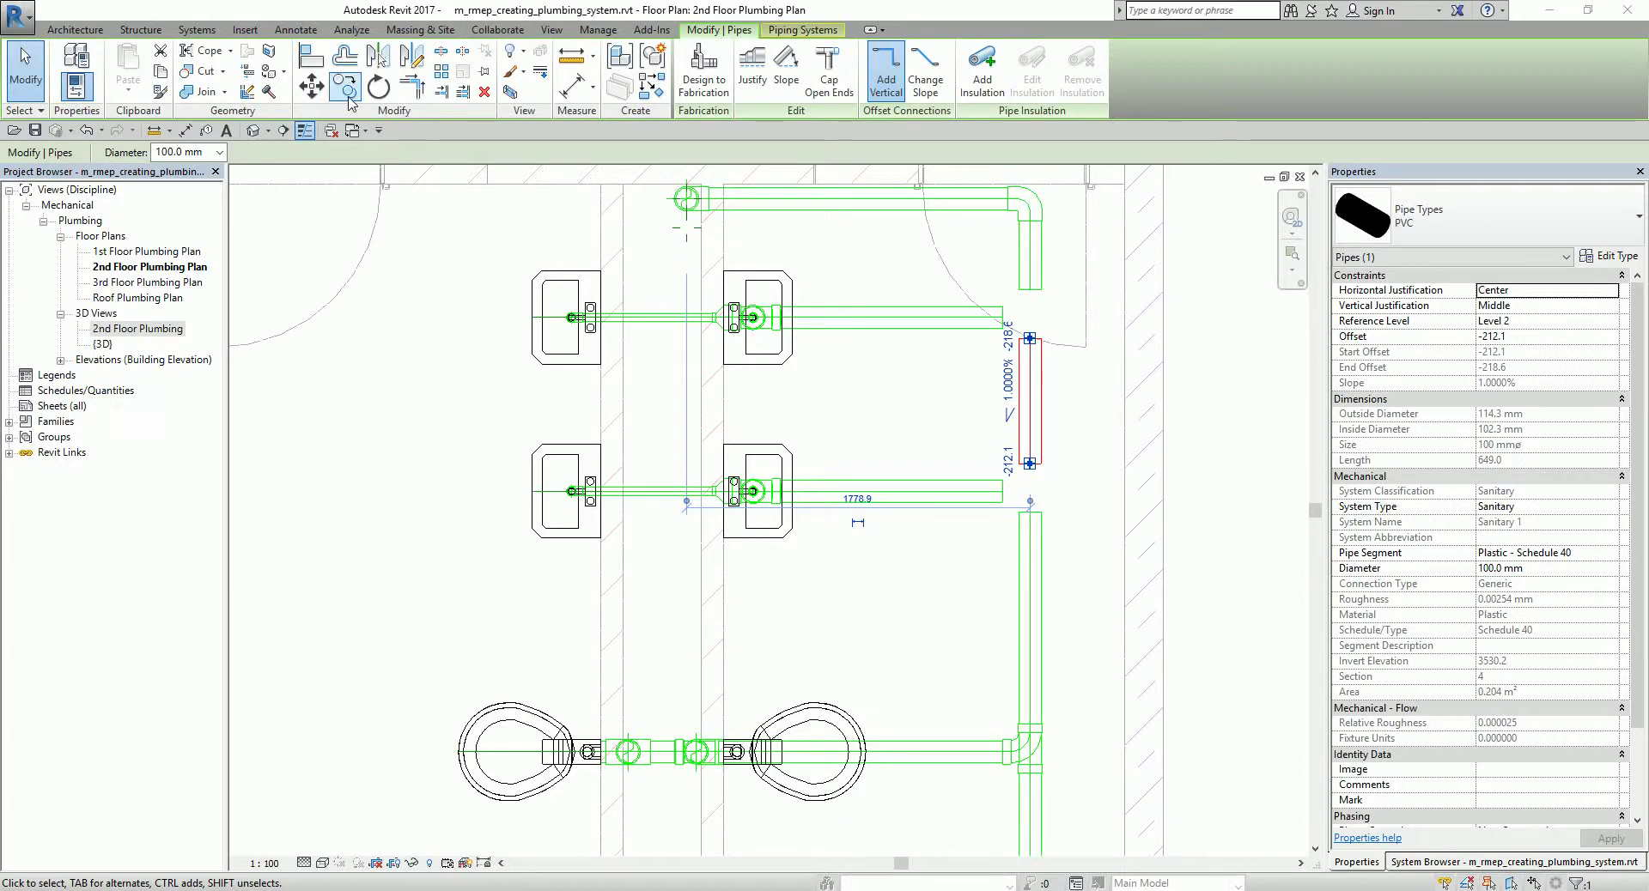
left_click(312, 86)
left_click(1024, 401)
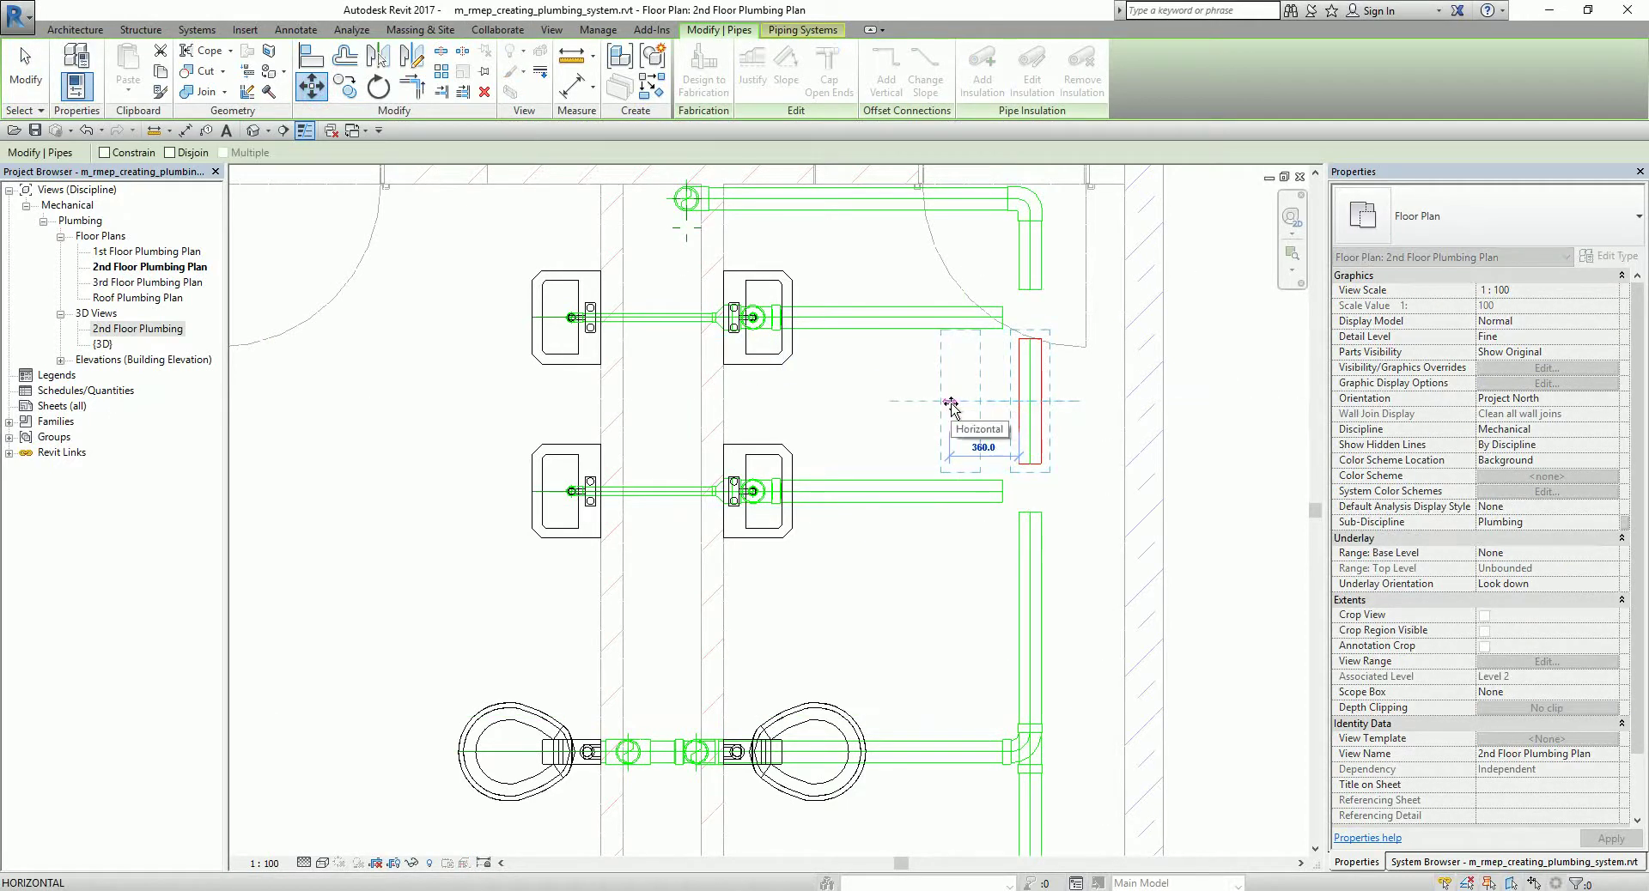
type("400")
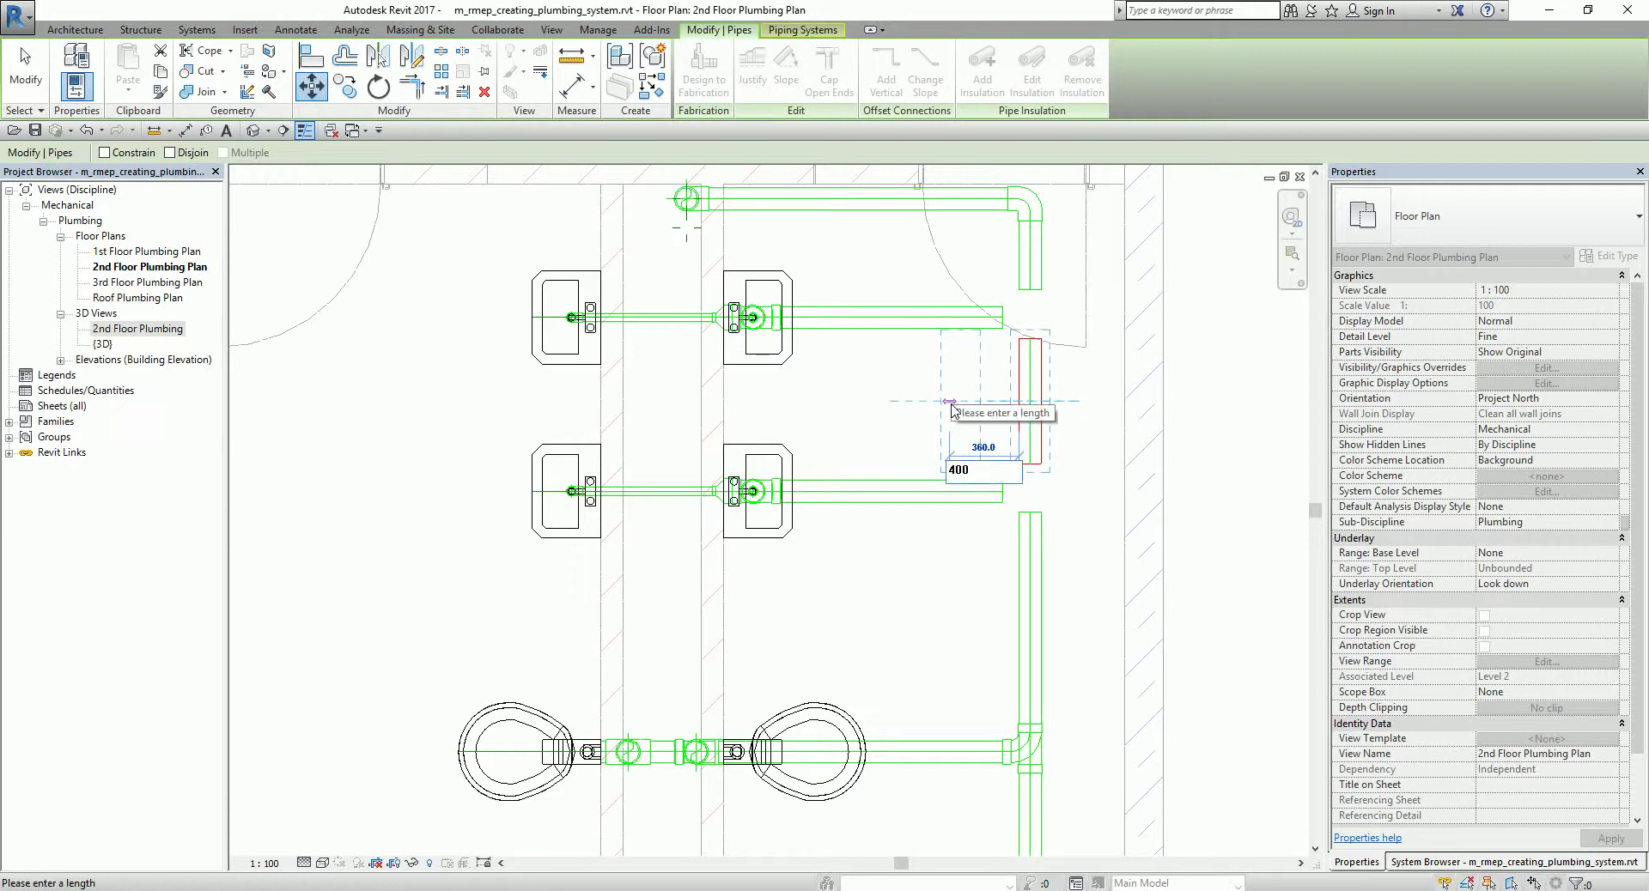
key("Return")
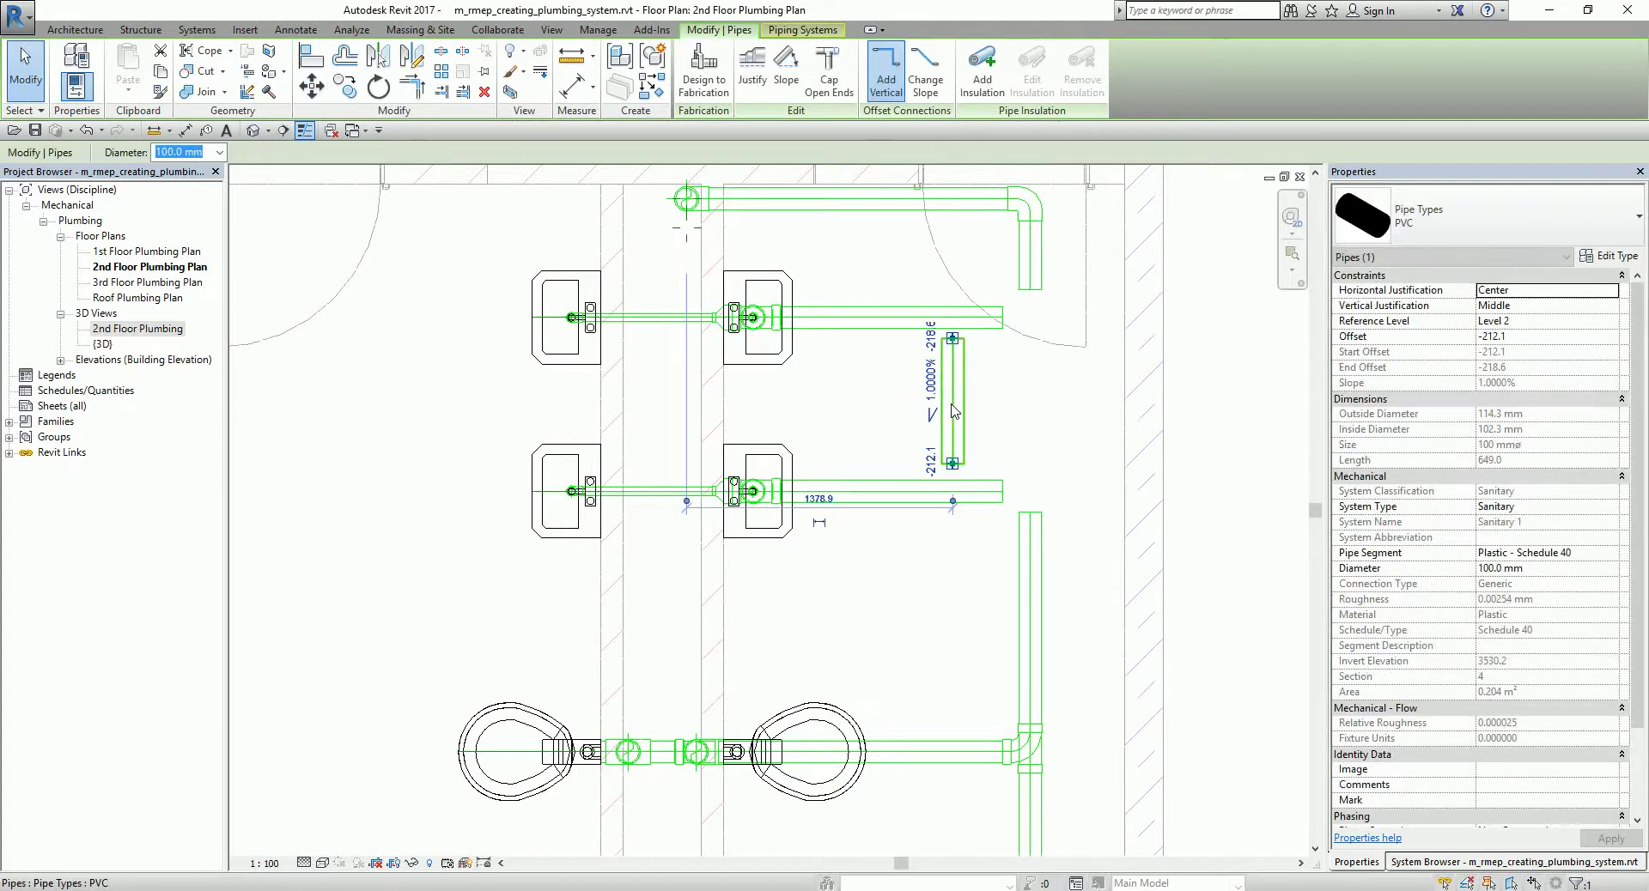
left_click(37, 72)
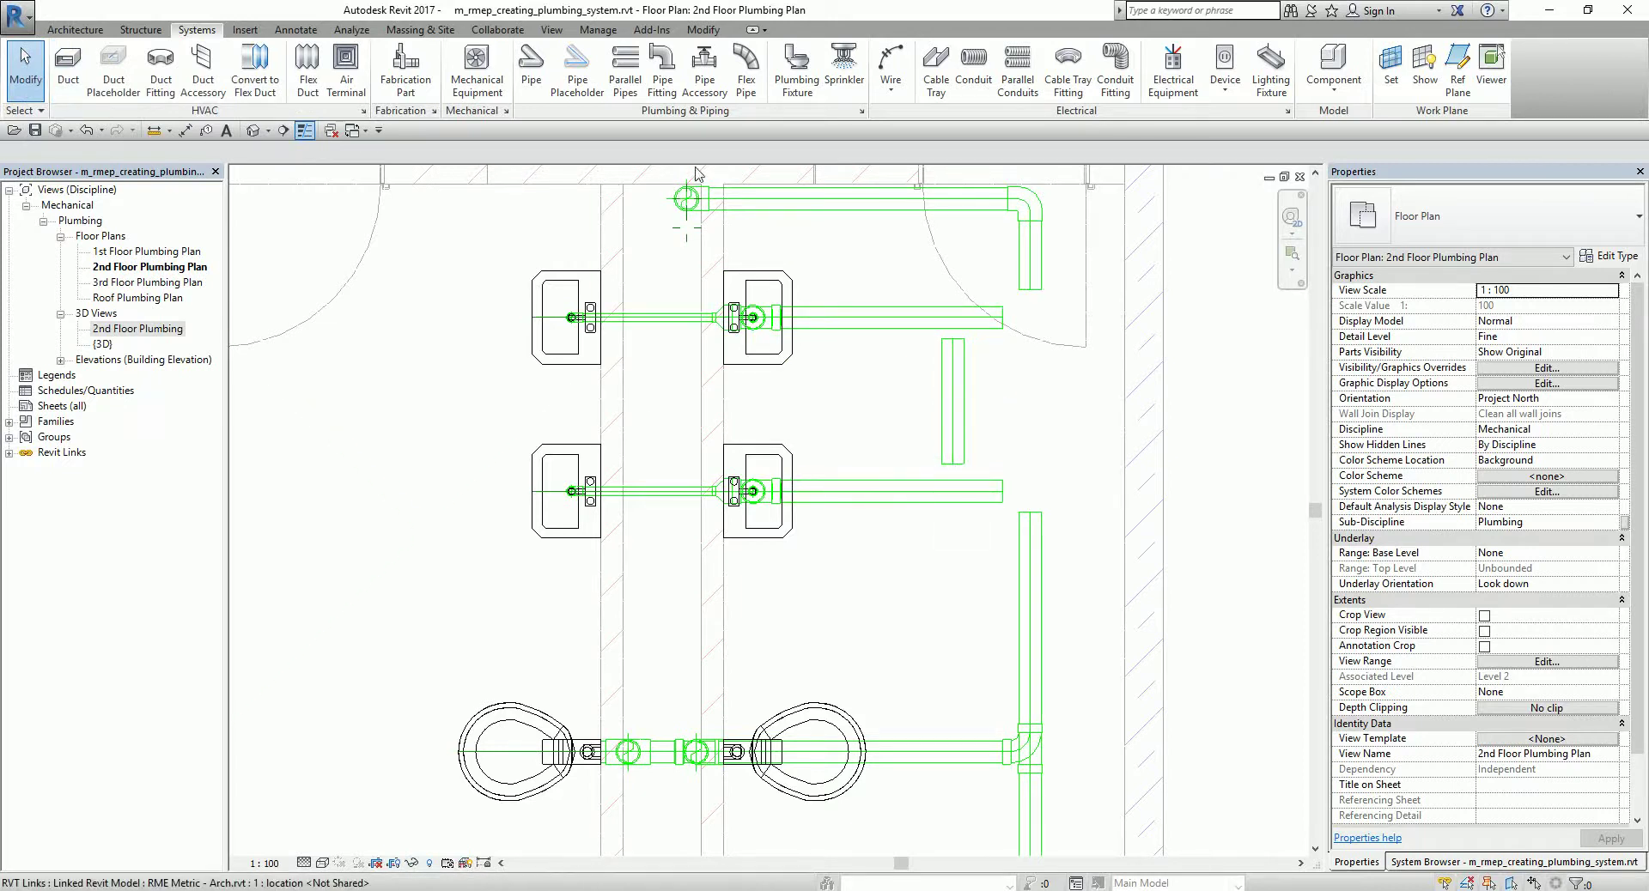
Step: Trim/extend both lavatory branch pipes to corners with the moved pipe segment
left_click(702, 29)
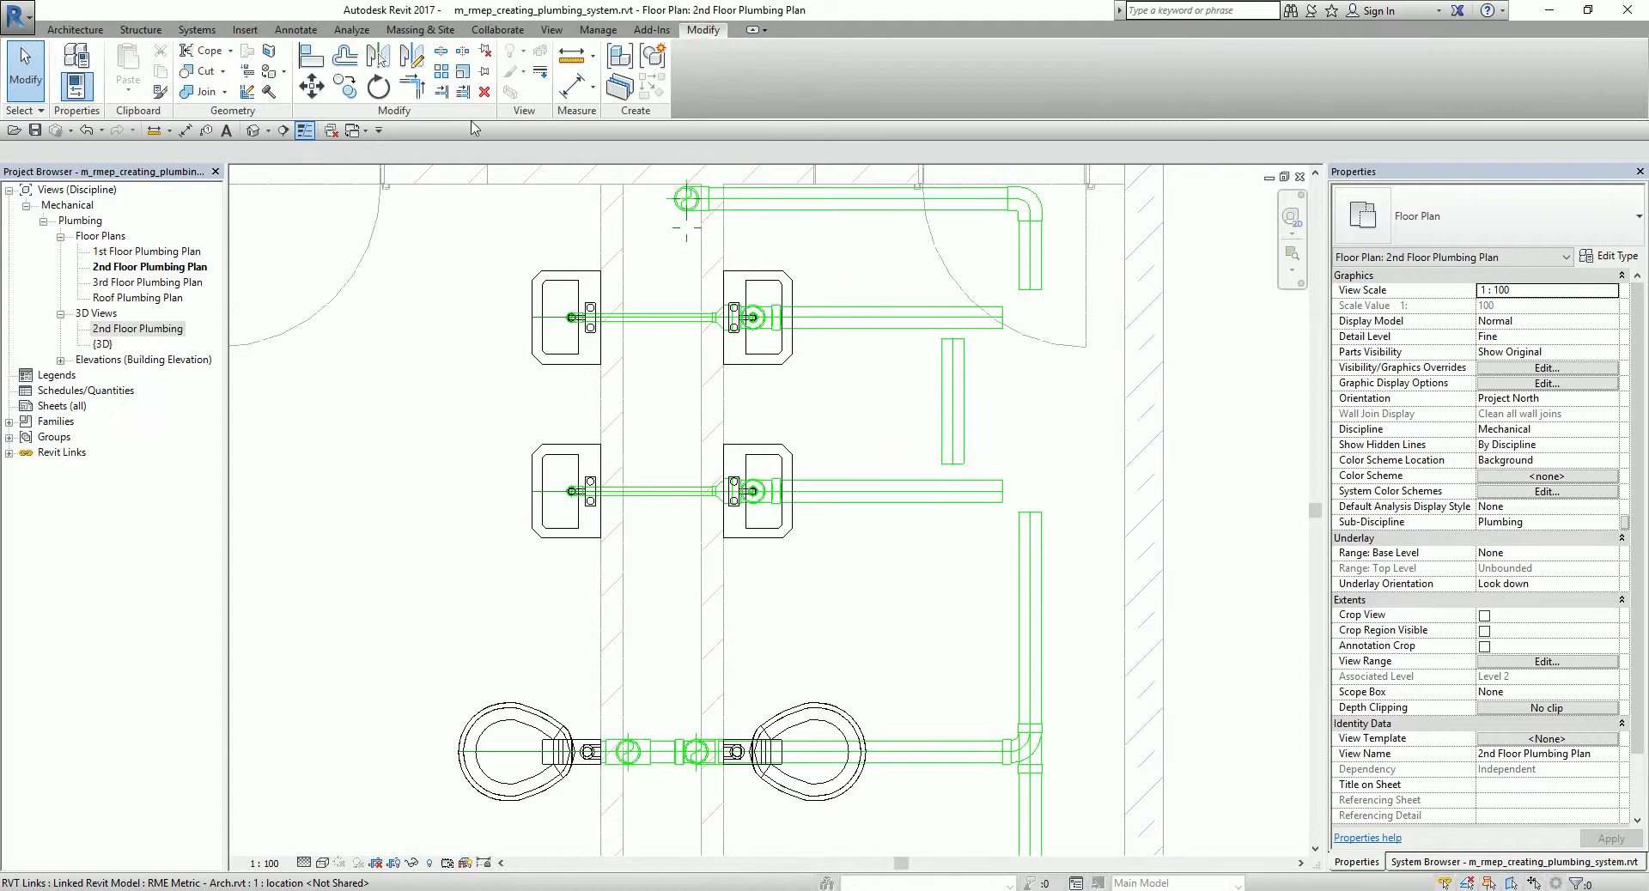
left_click(413, 87)
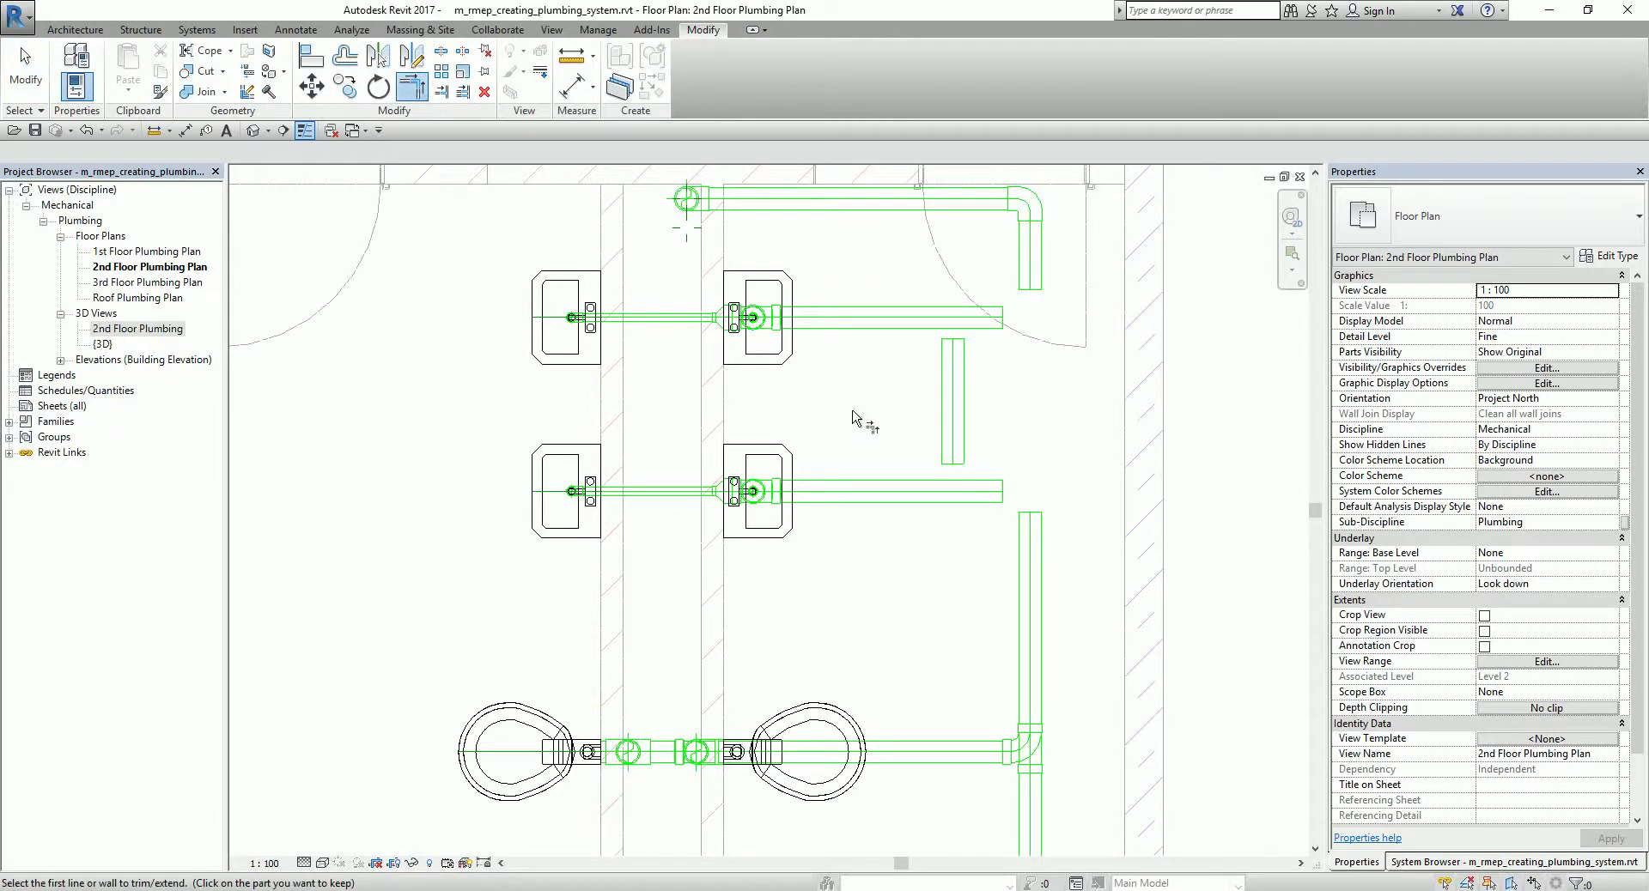
left_click(882, 323)
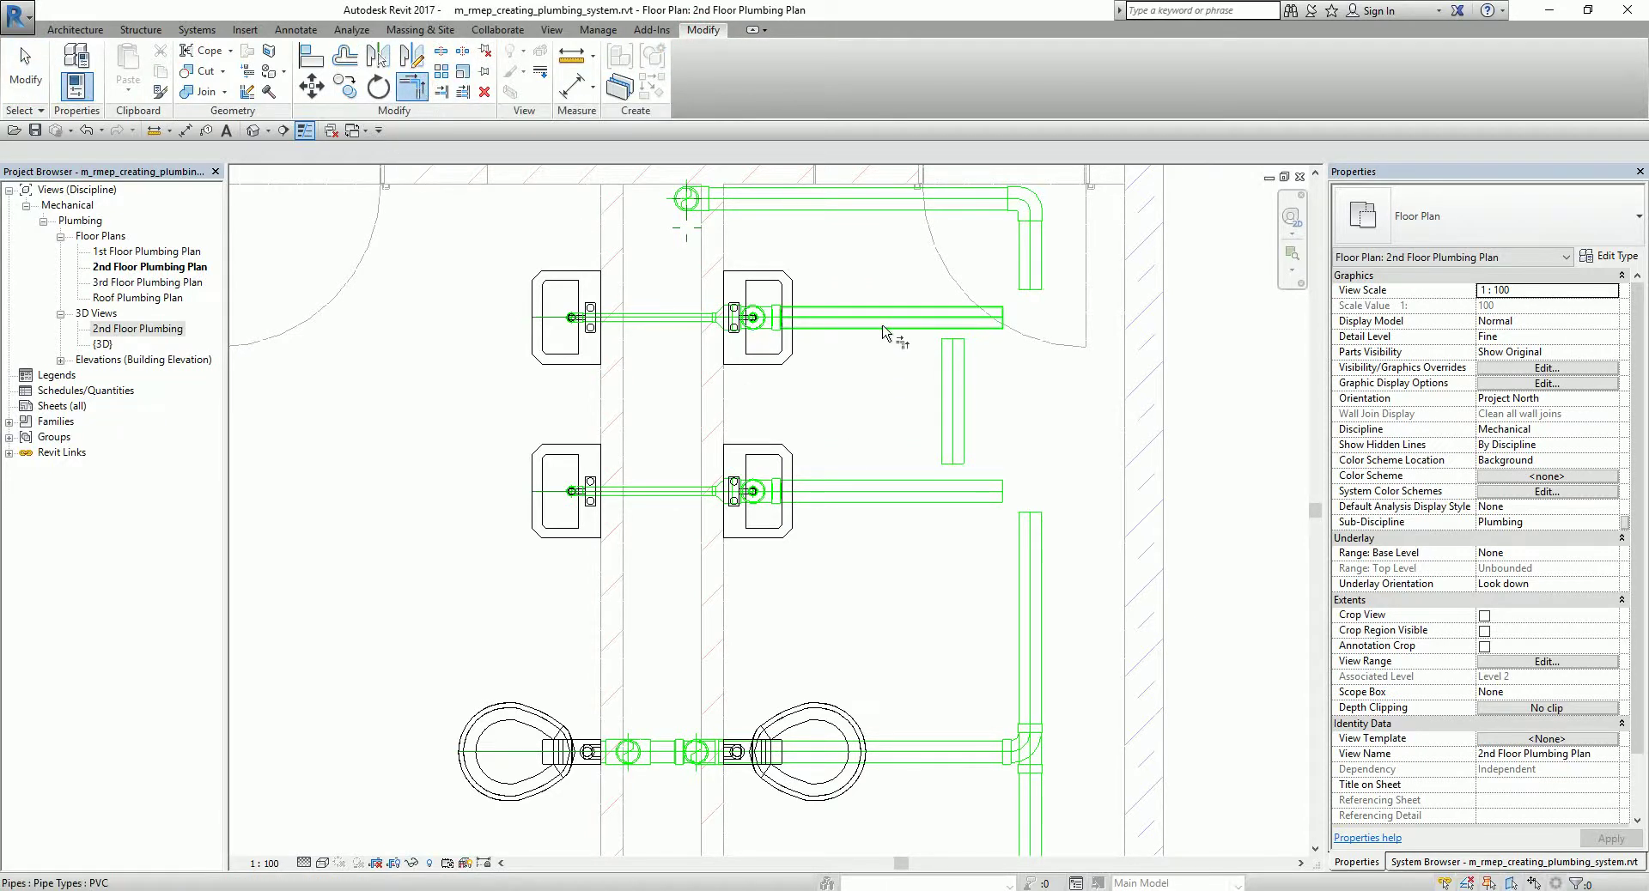
left_click(948, 373)
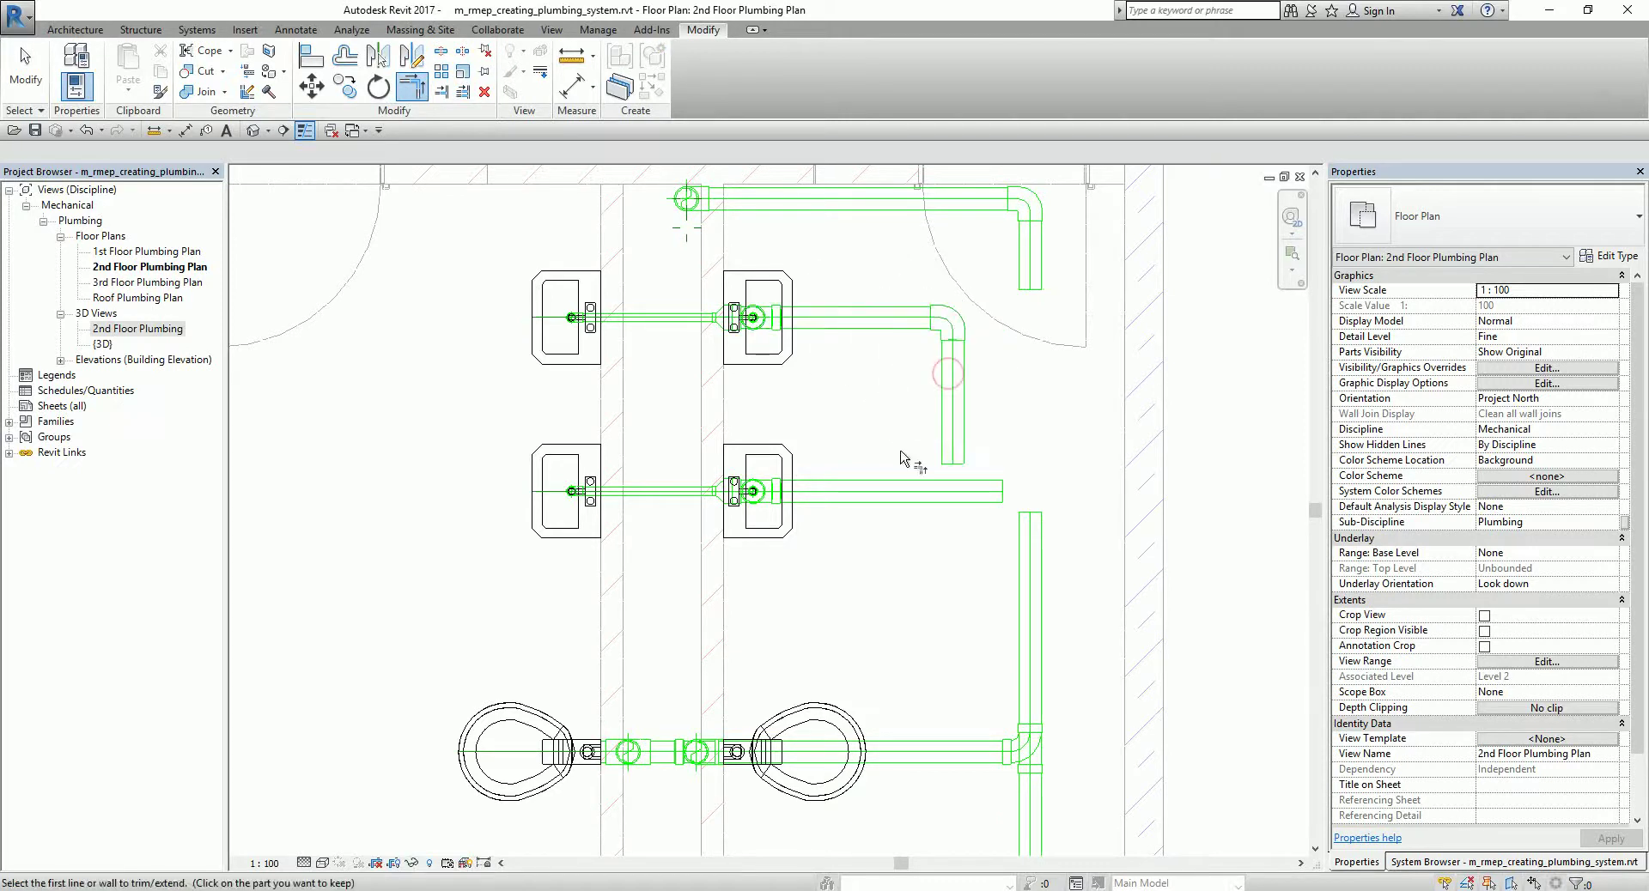
left_click(885, 491)
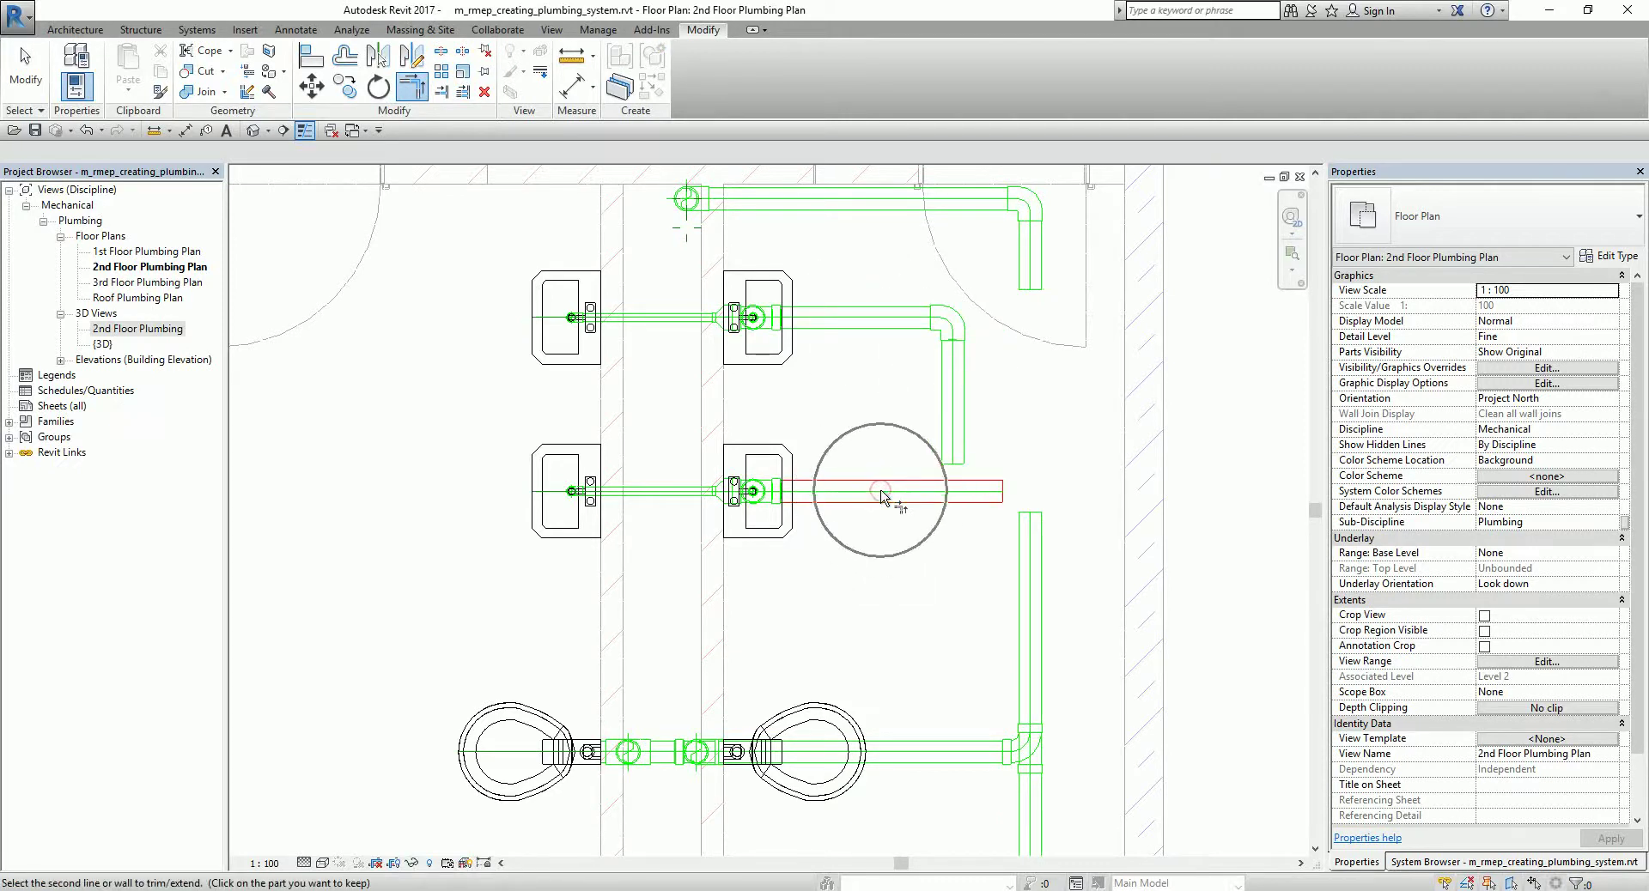
left_click(954, 432)
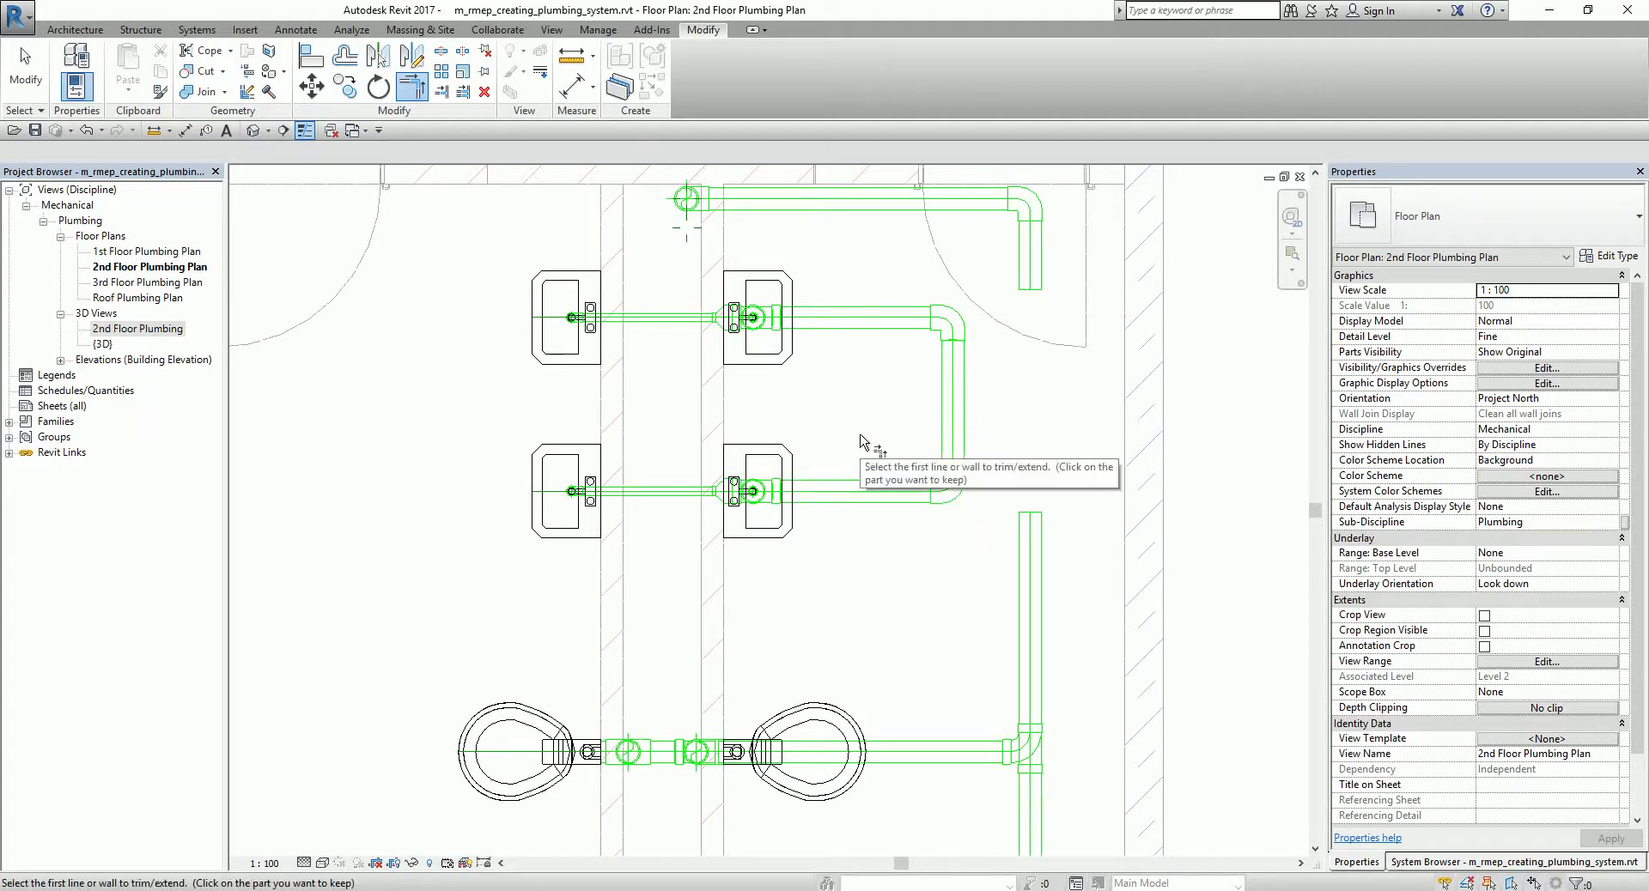
Step: Close the gap in the vertical main run by joining its upper and lower pipes with Trim/Extend to Corner
left_click(1031, 280)
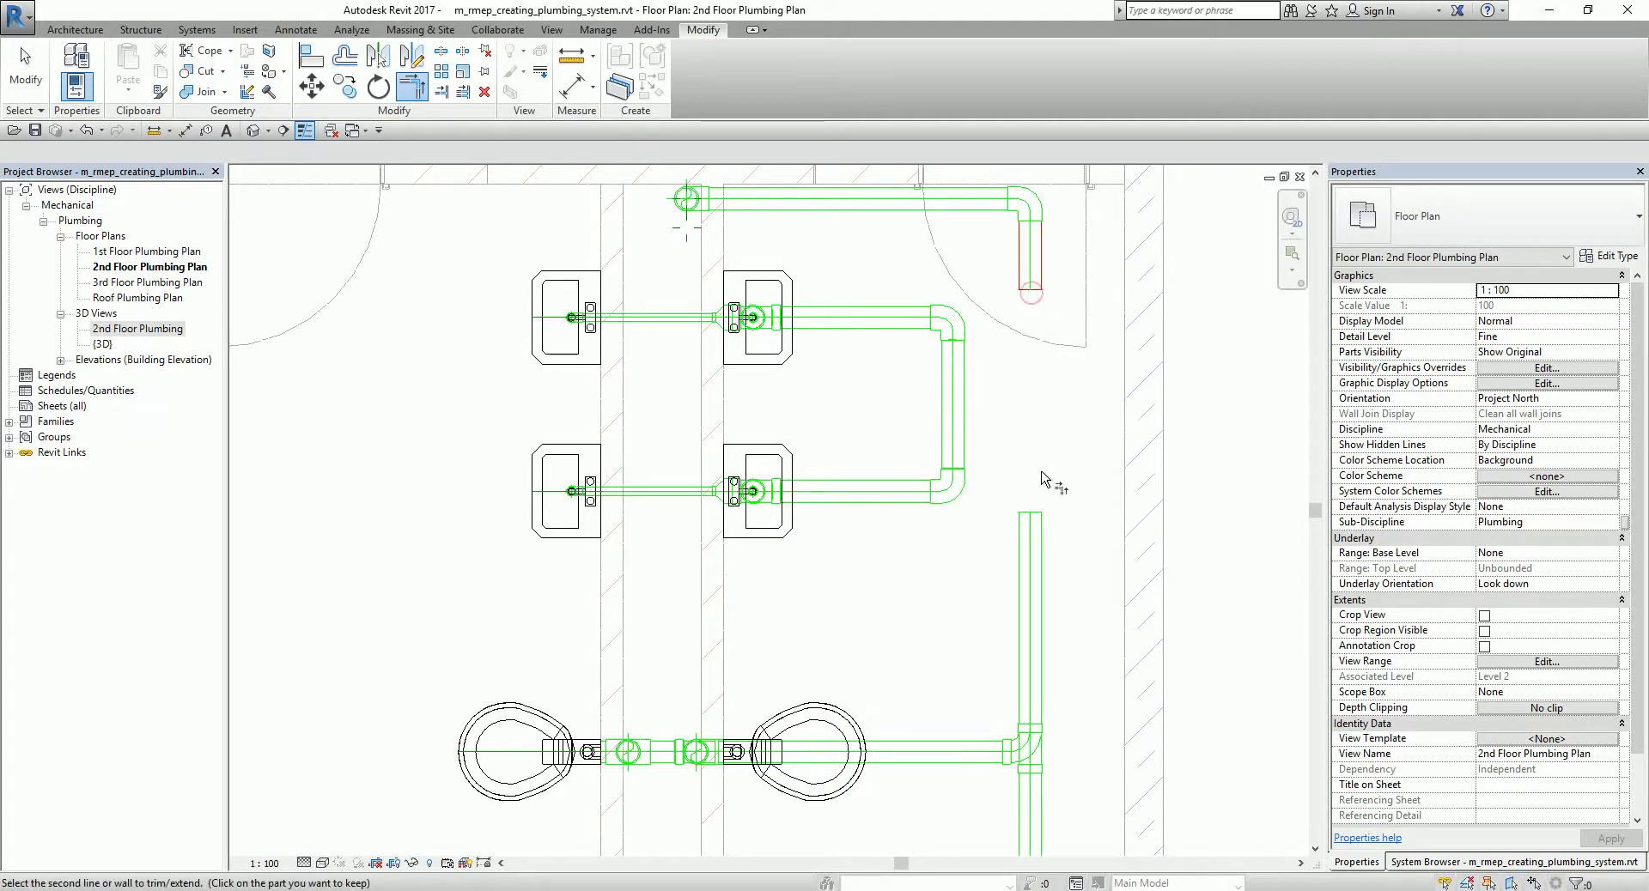
left_click(1036, 529)
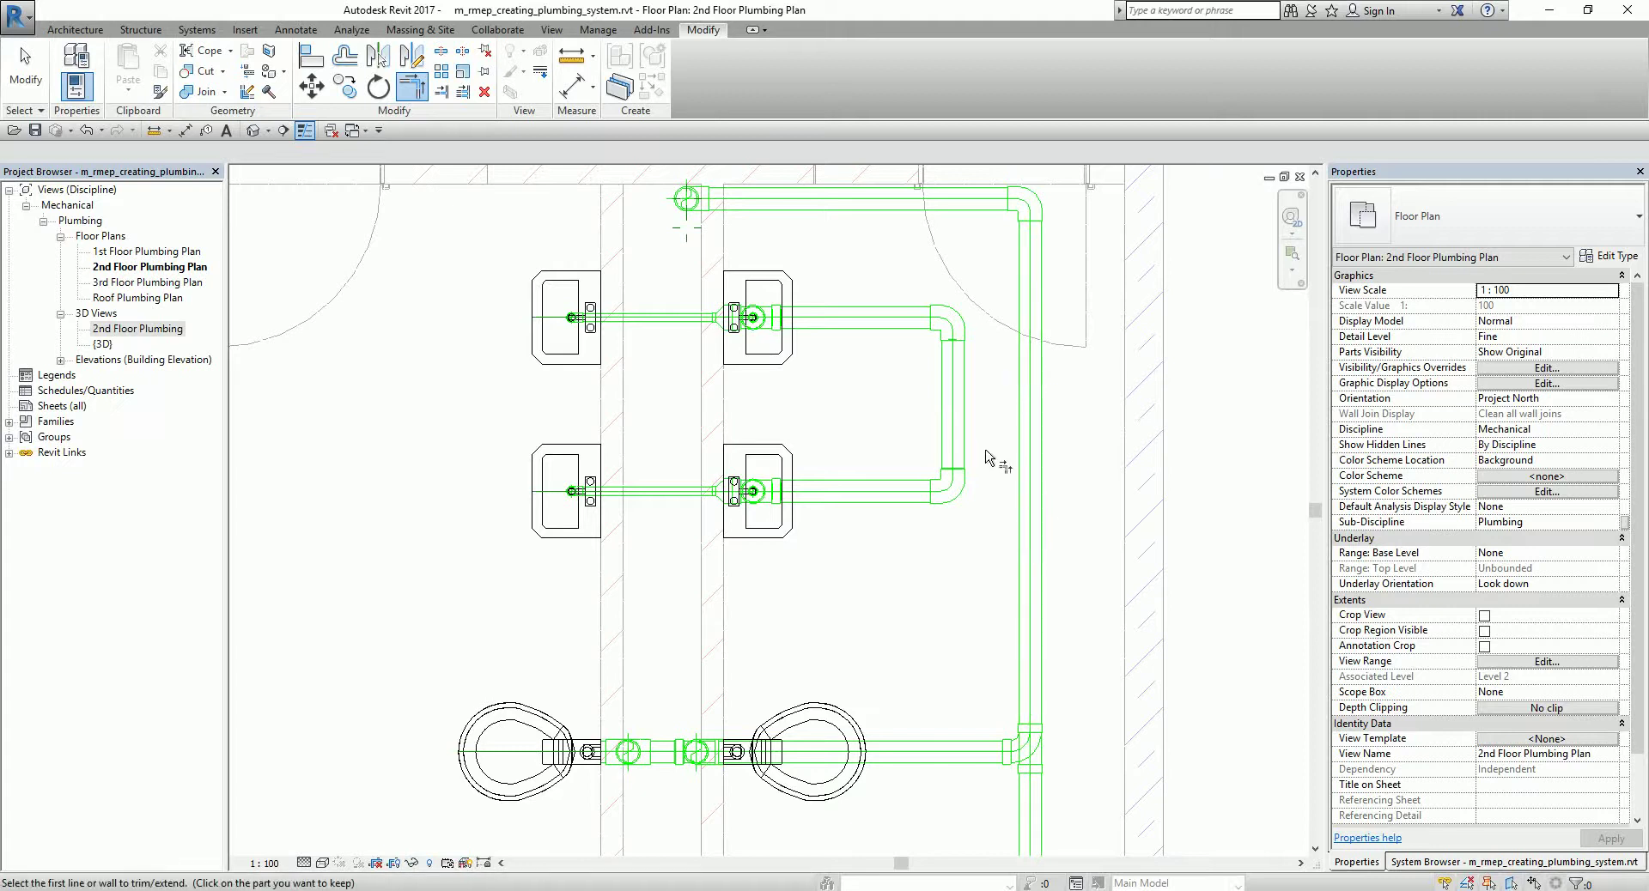
scroll(871, 605, "down", 1)
middle_click_drag(872, 605, 966, 592)
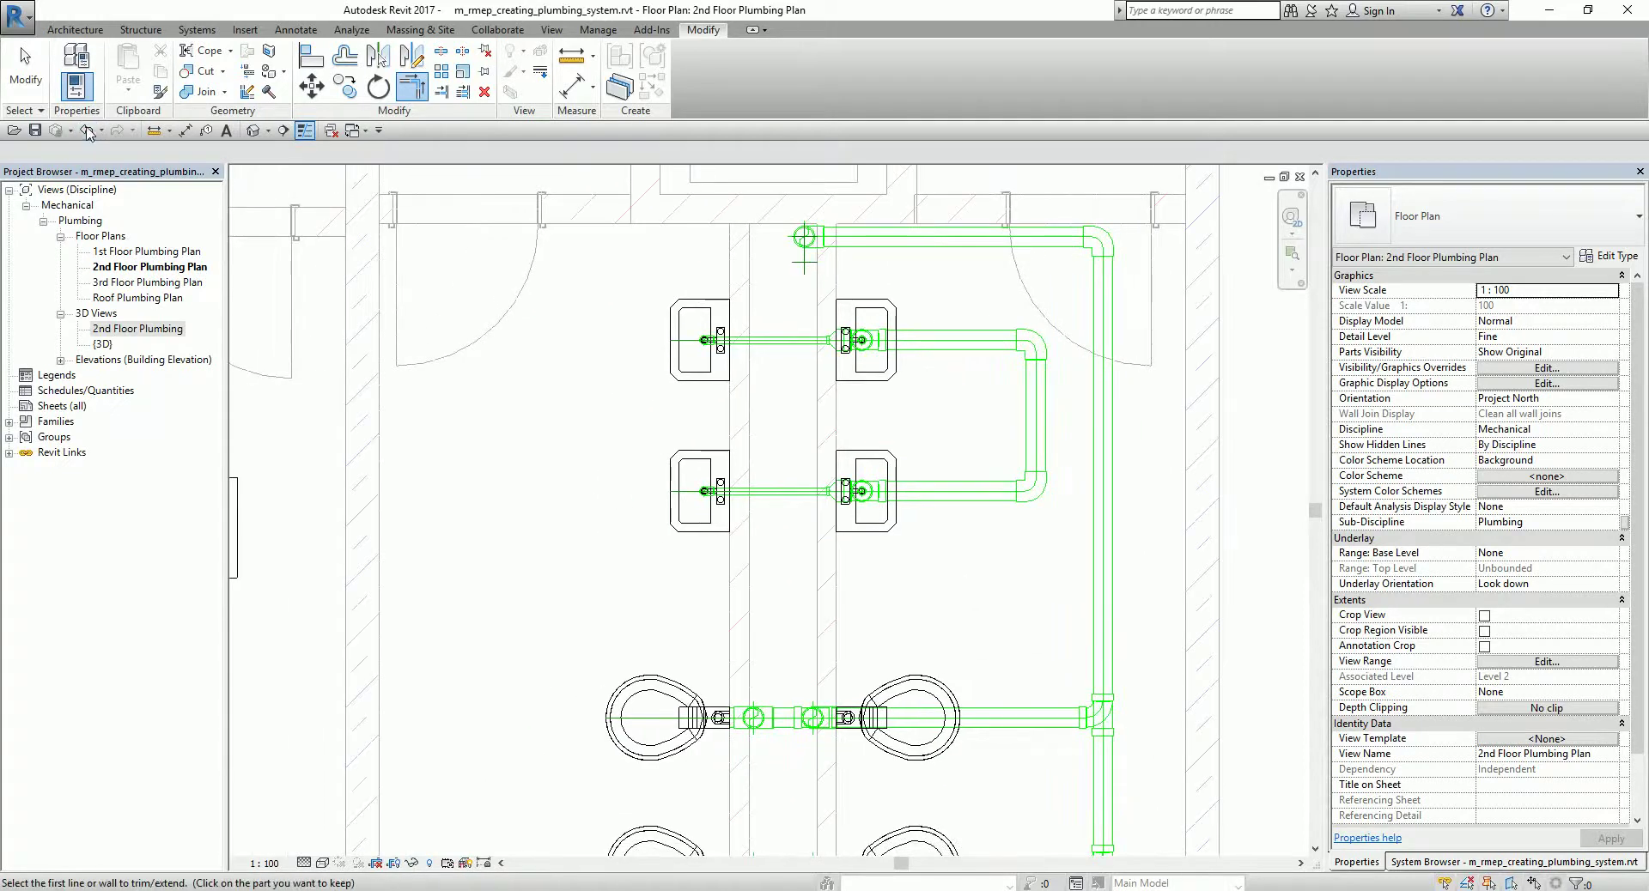
left_click(35, 76)
Step: Select the whole lavatory branch including its fittings and set its diameter to 50 mm
scroll(910, 433, "up", 2)
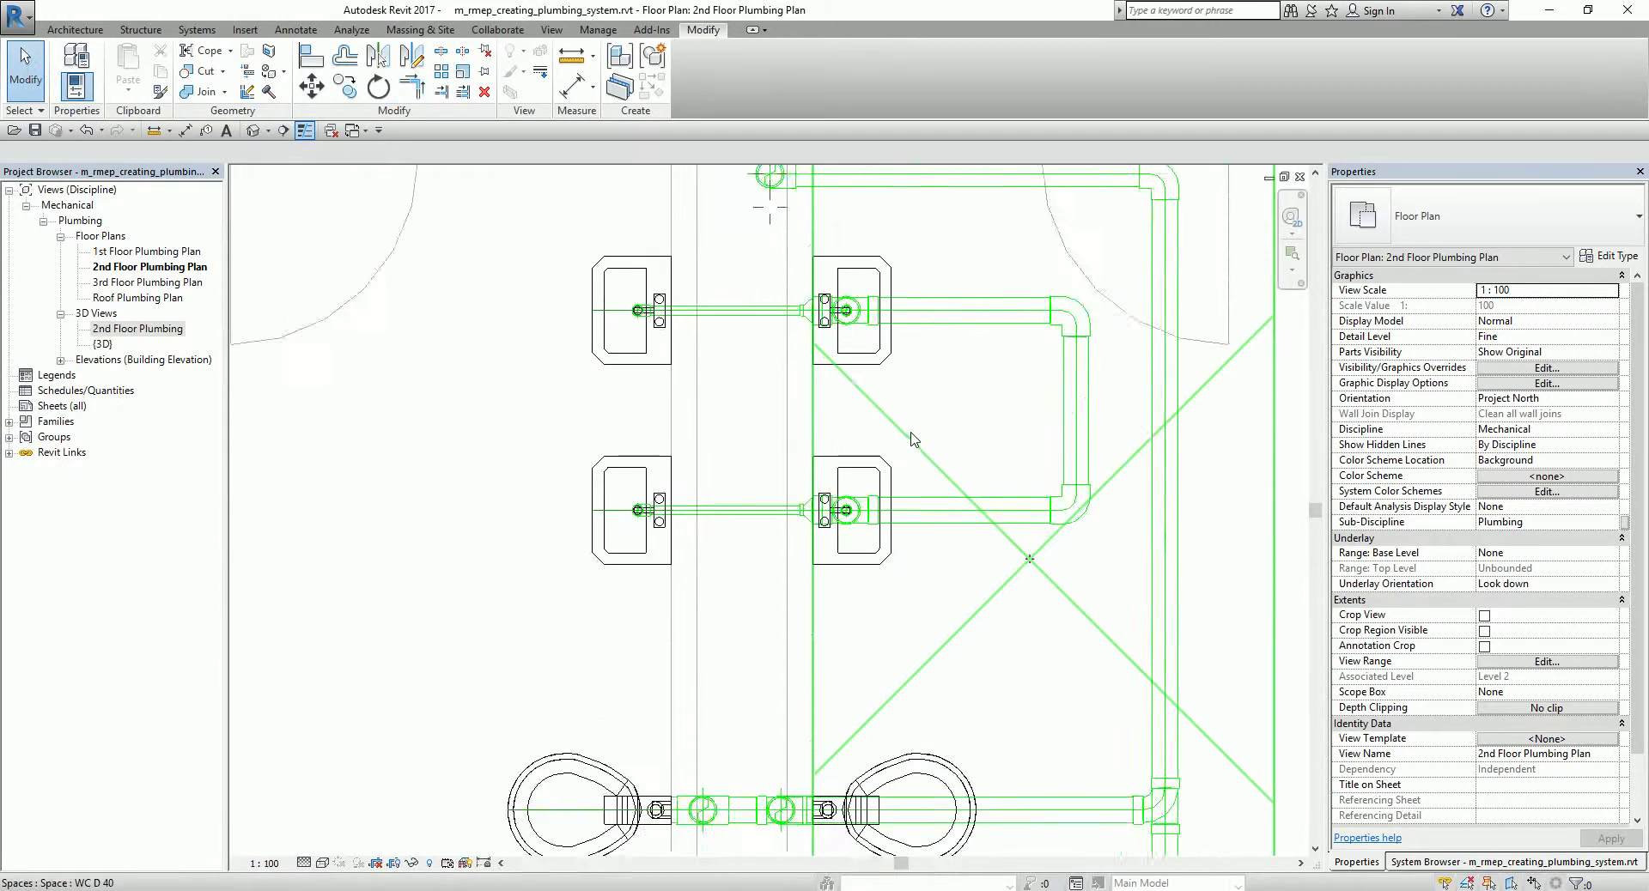
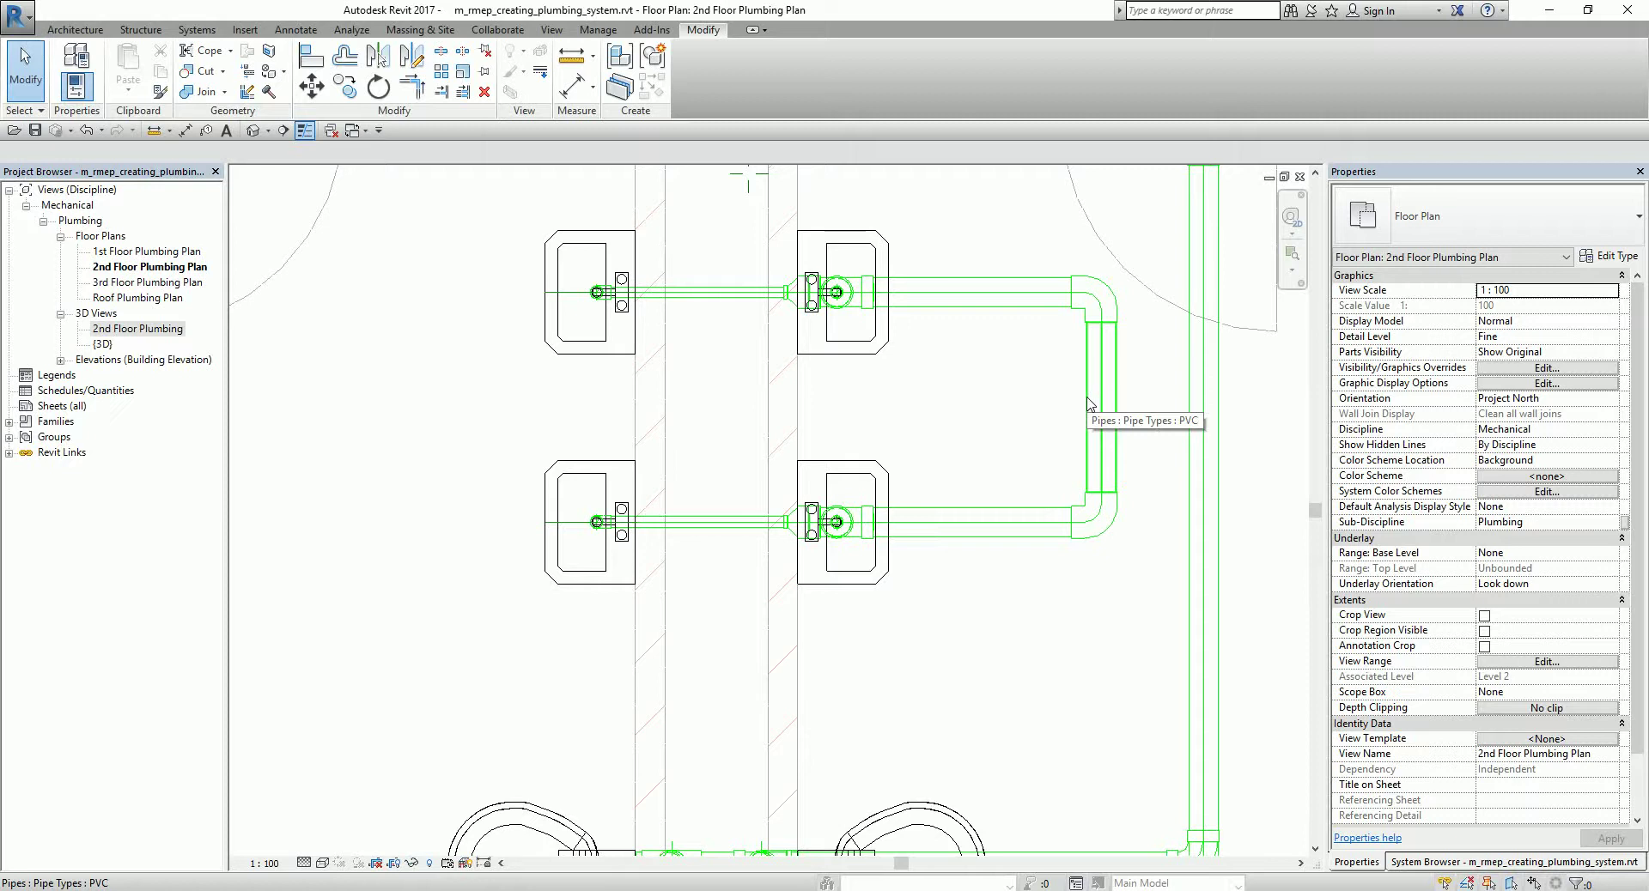
key("Tab")
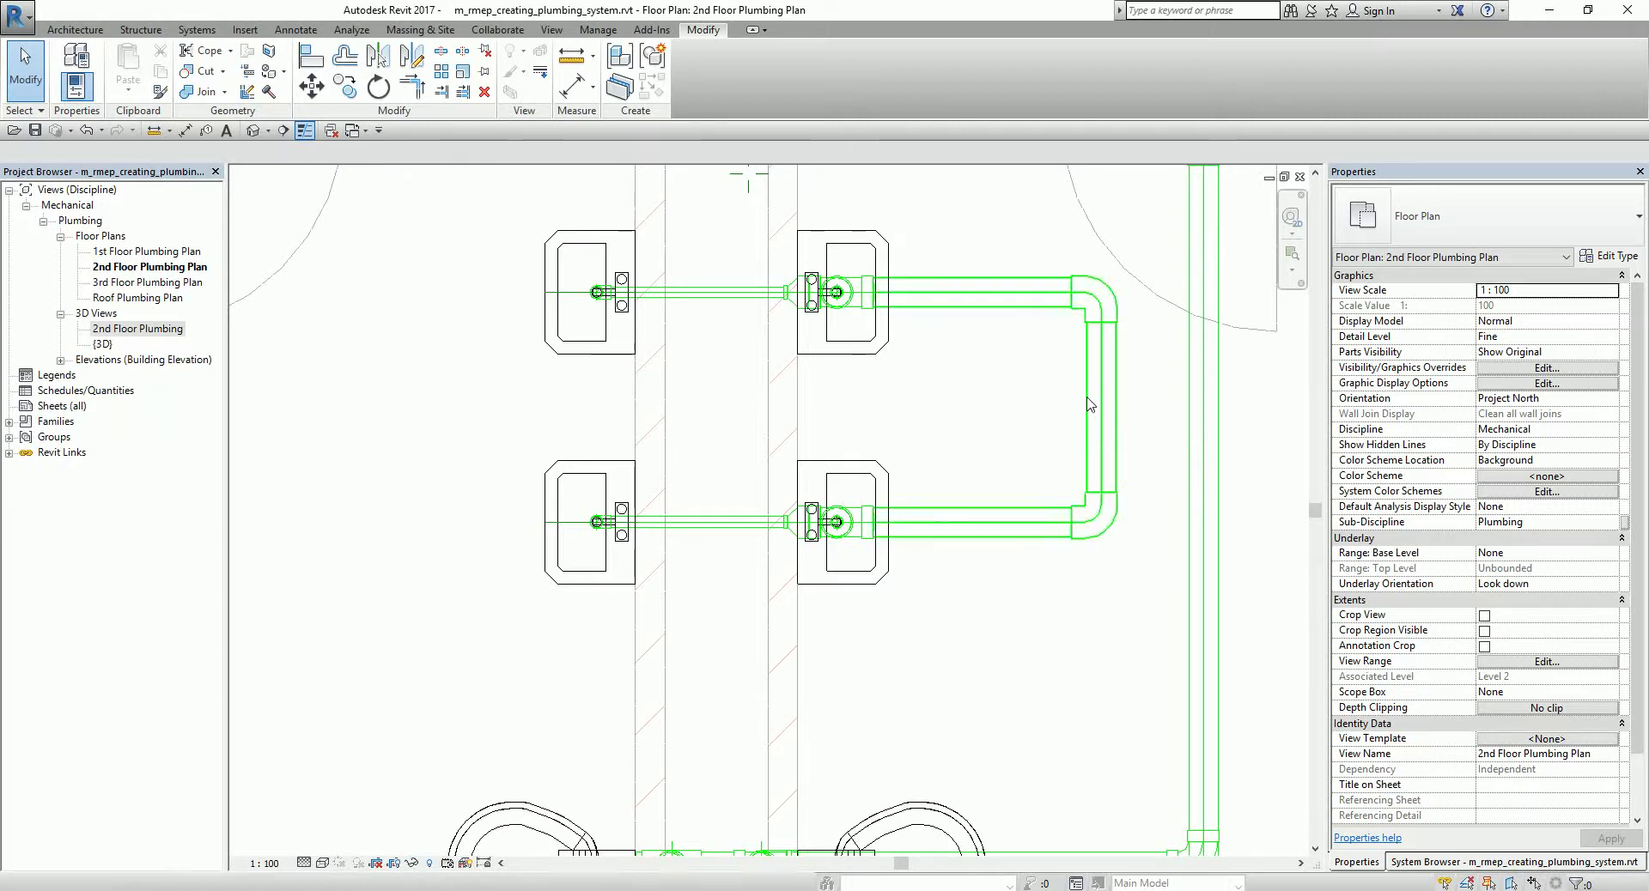
key("Caps_Lock")
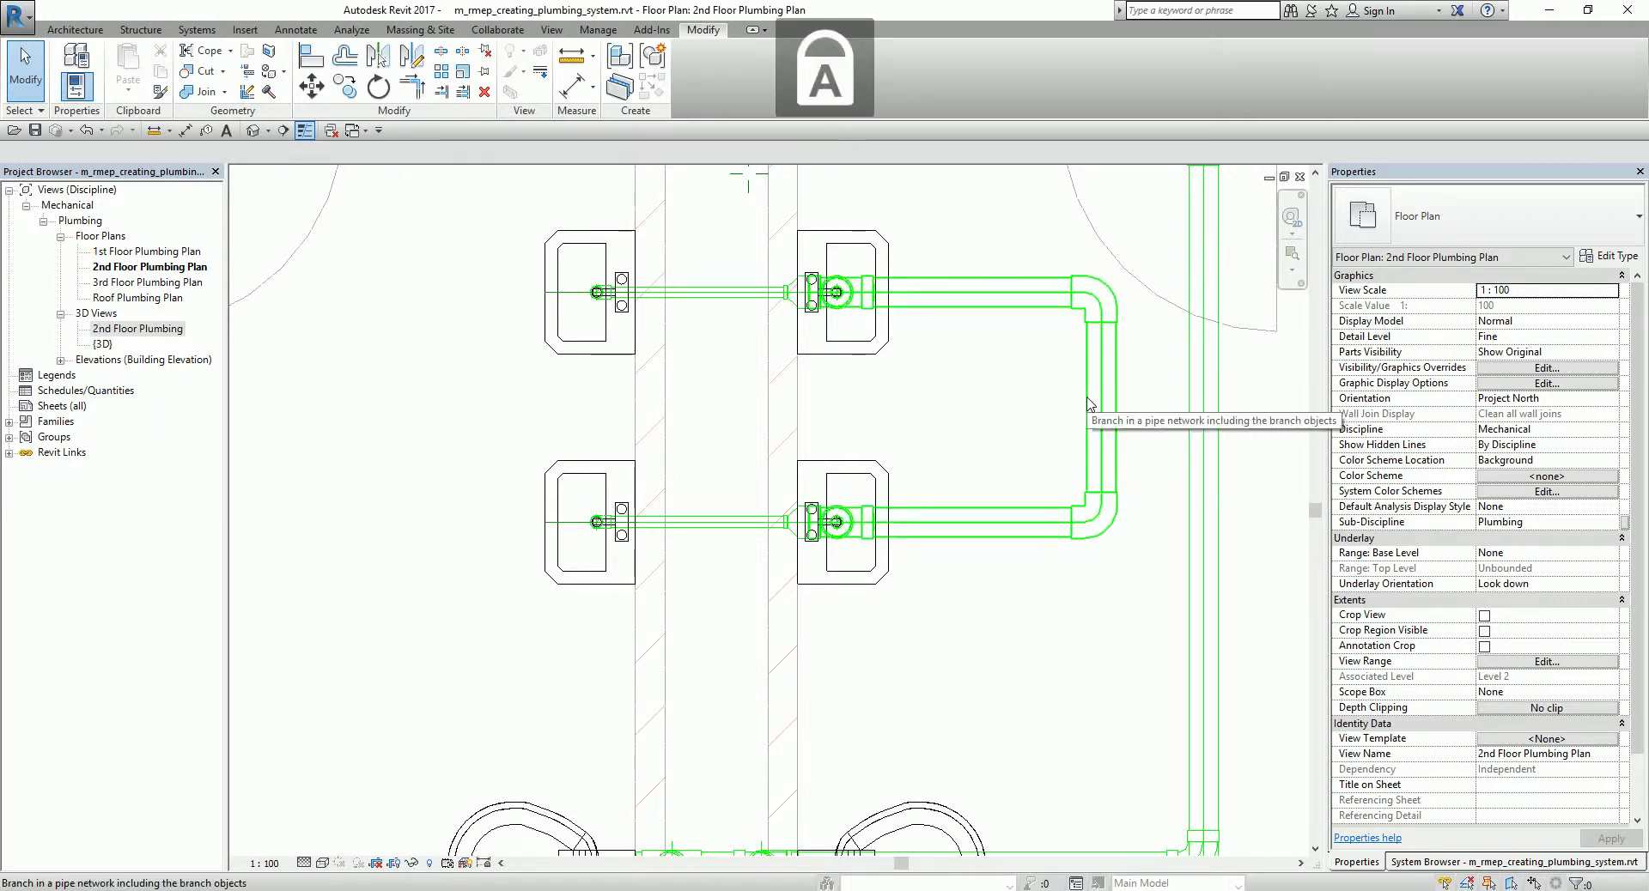
key("Tab")
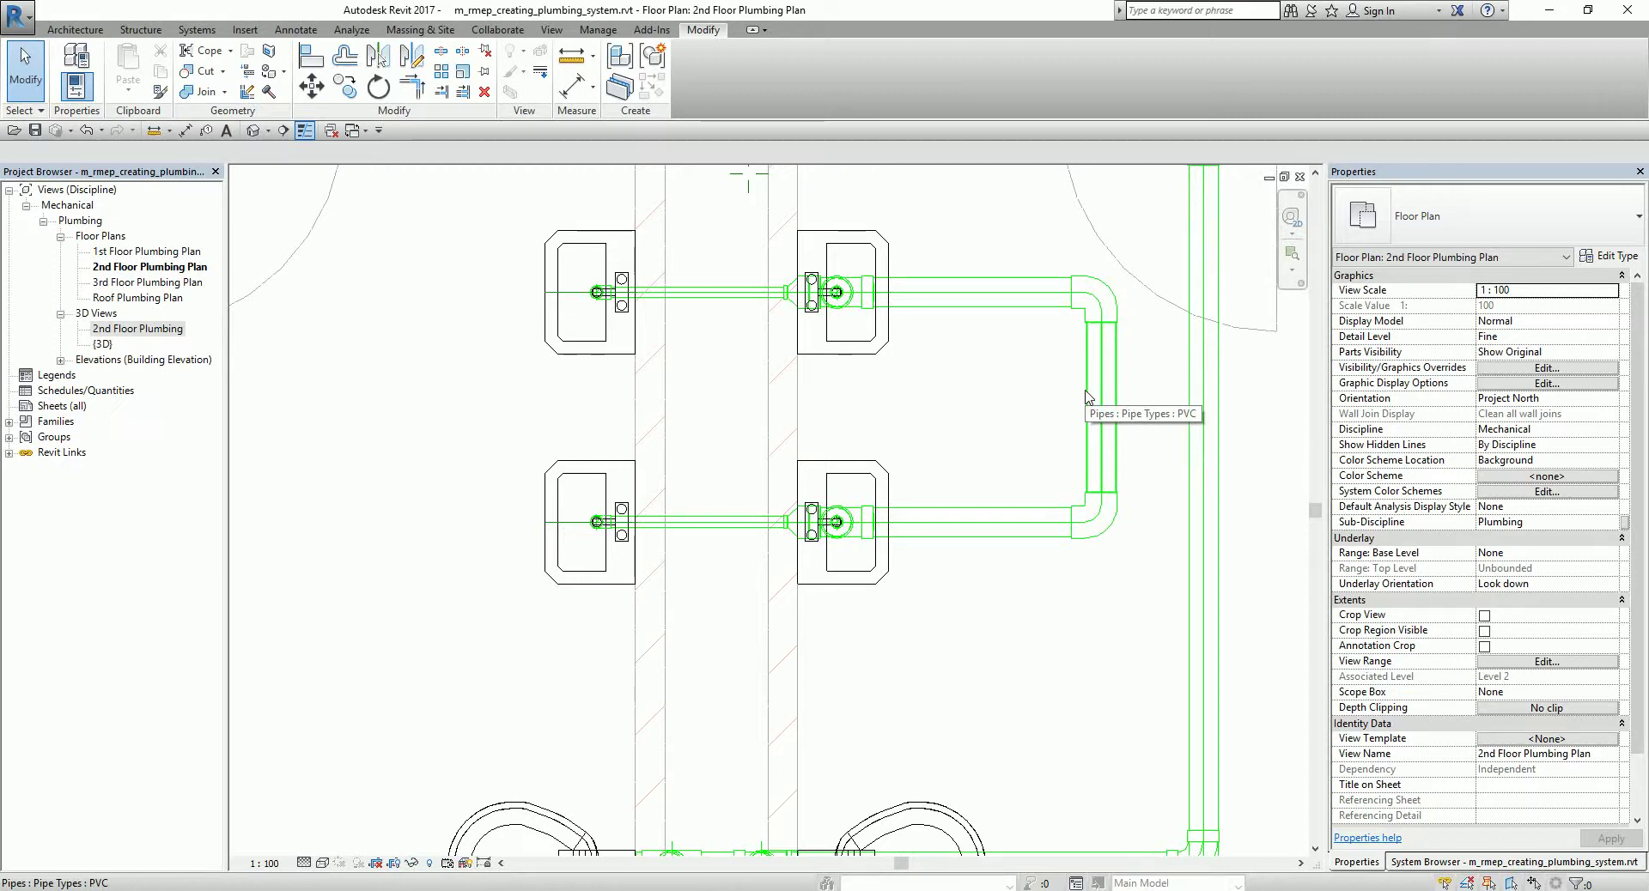
key("Tab")
key("Tab")
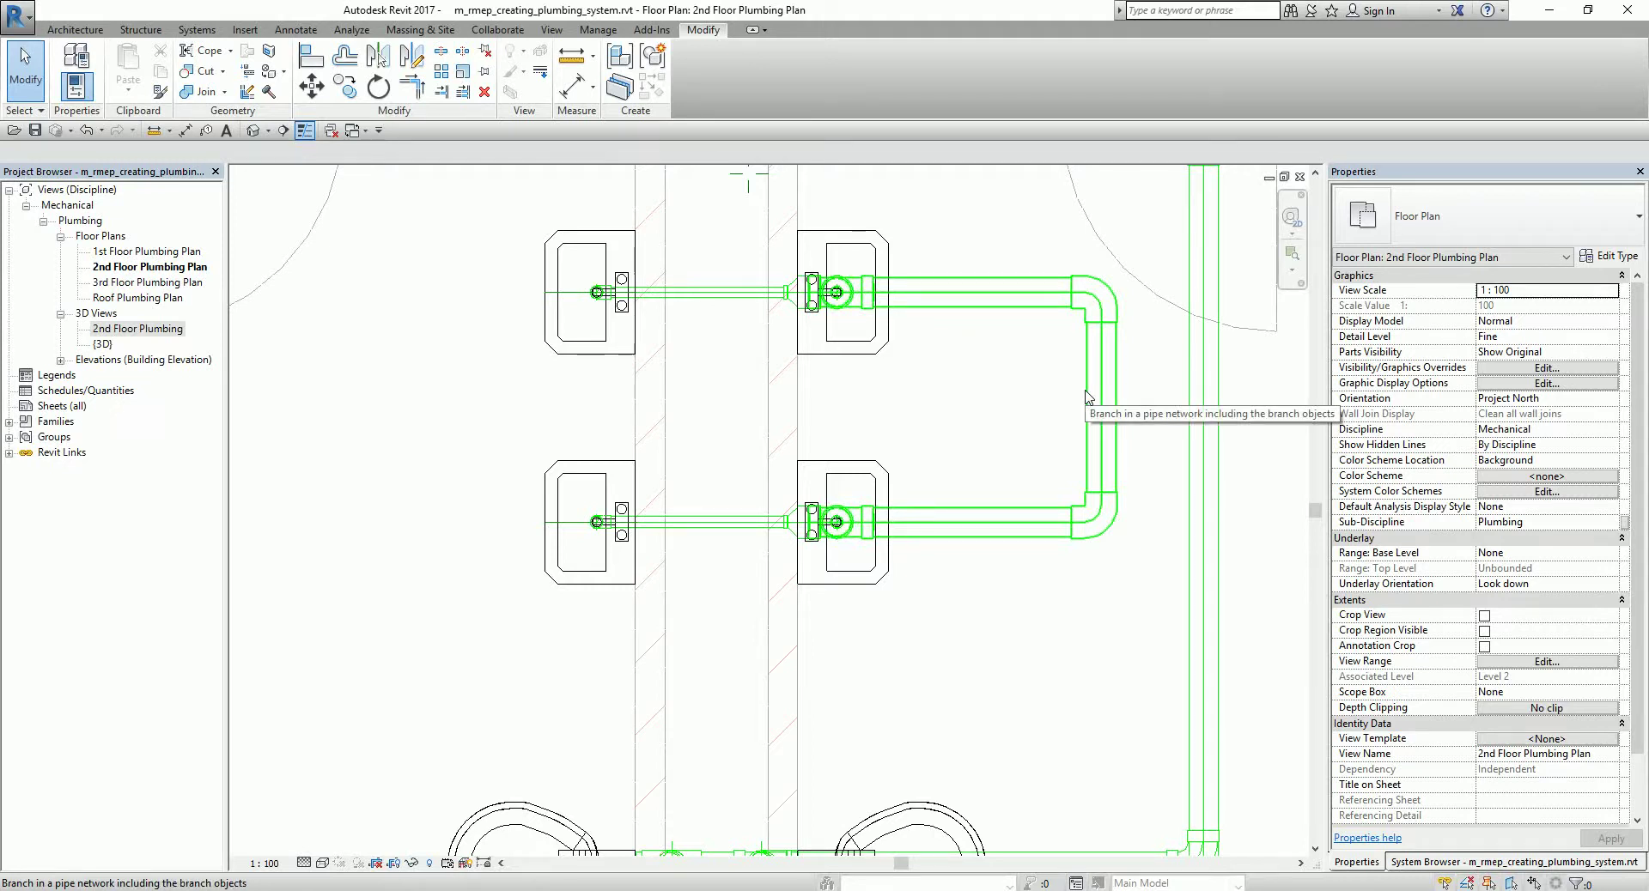
left_click(1087, 397)
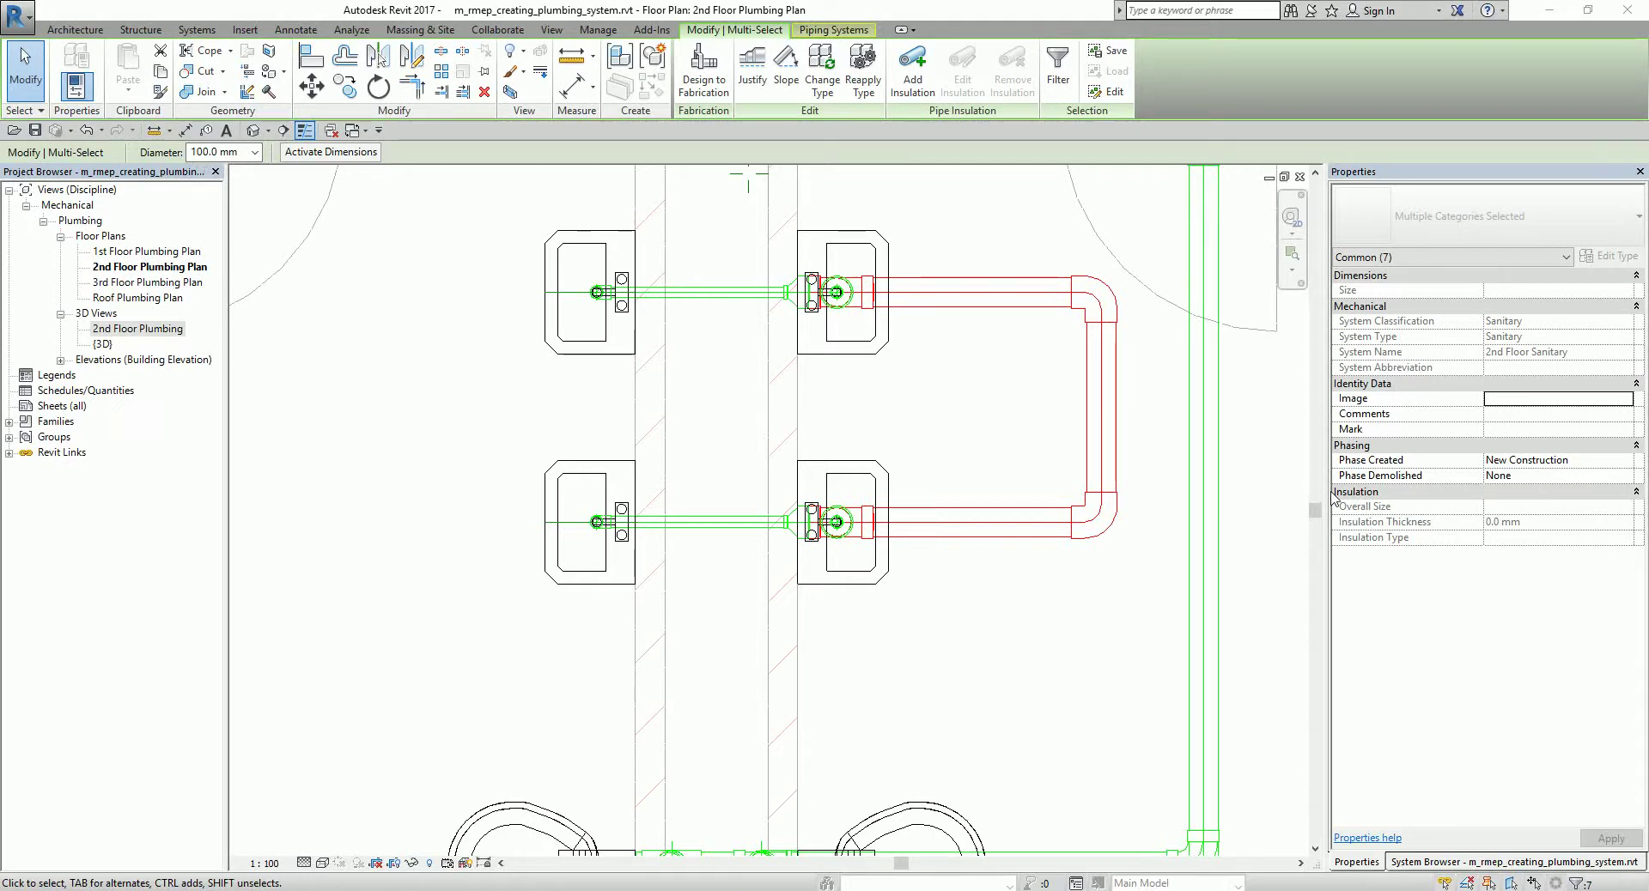
left_click(254, 153)
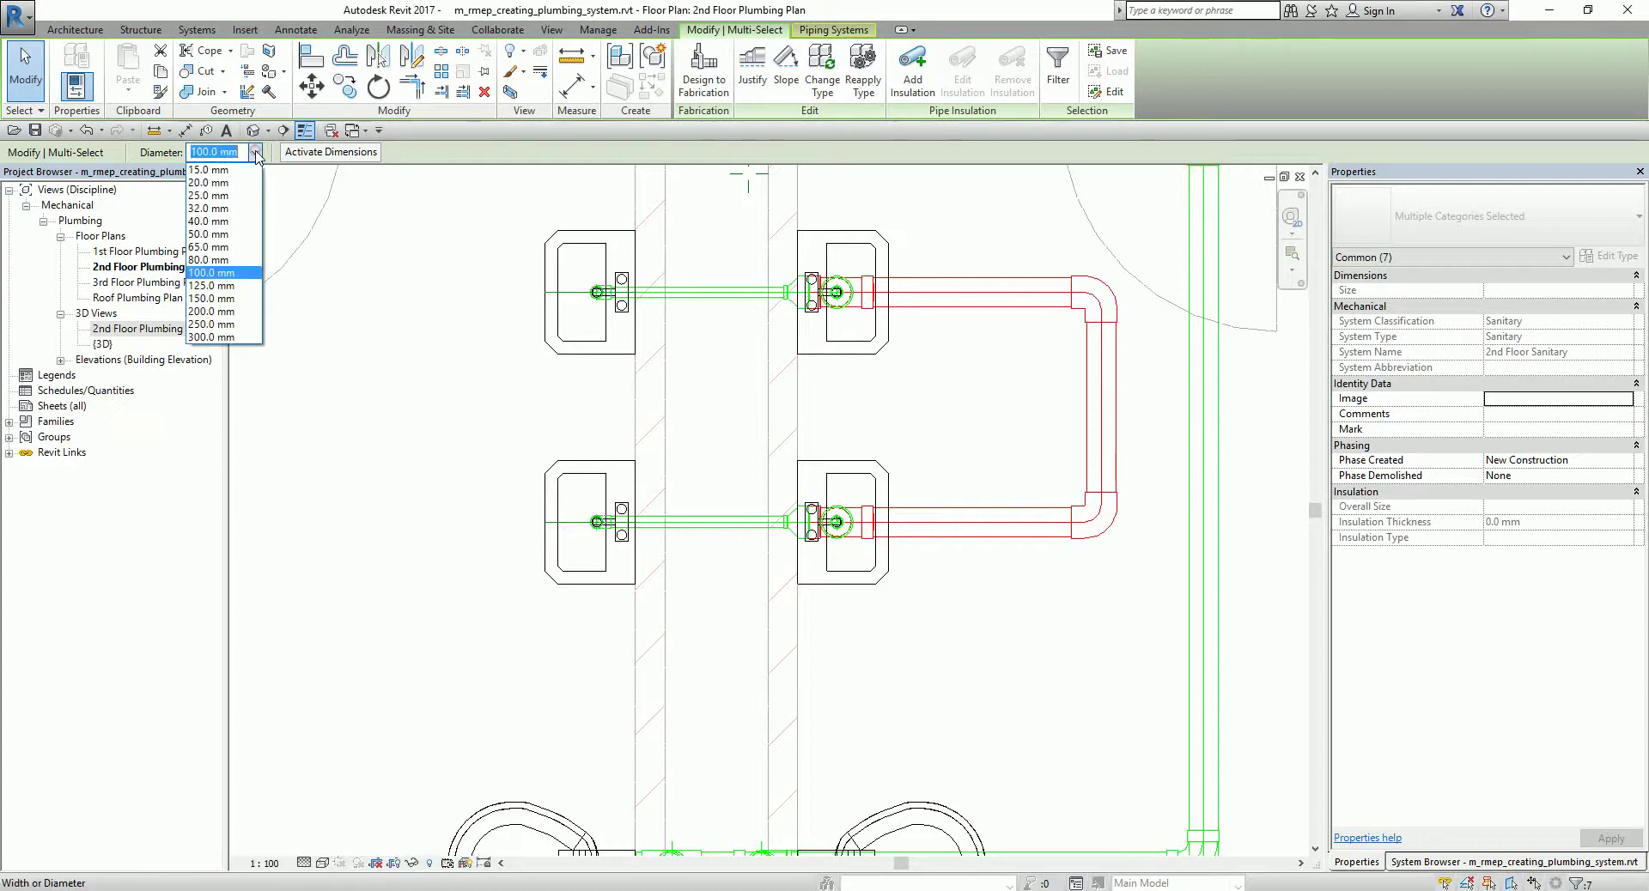
left_click(210, 235)
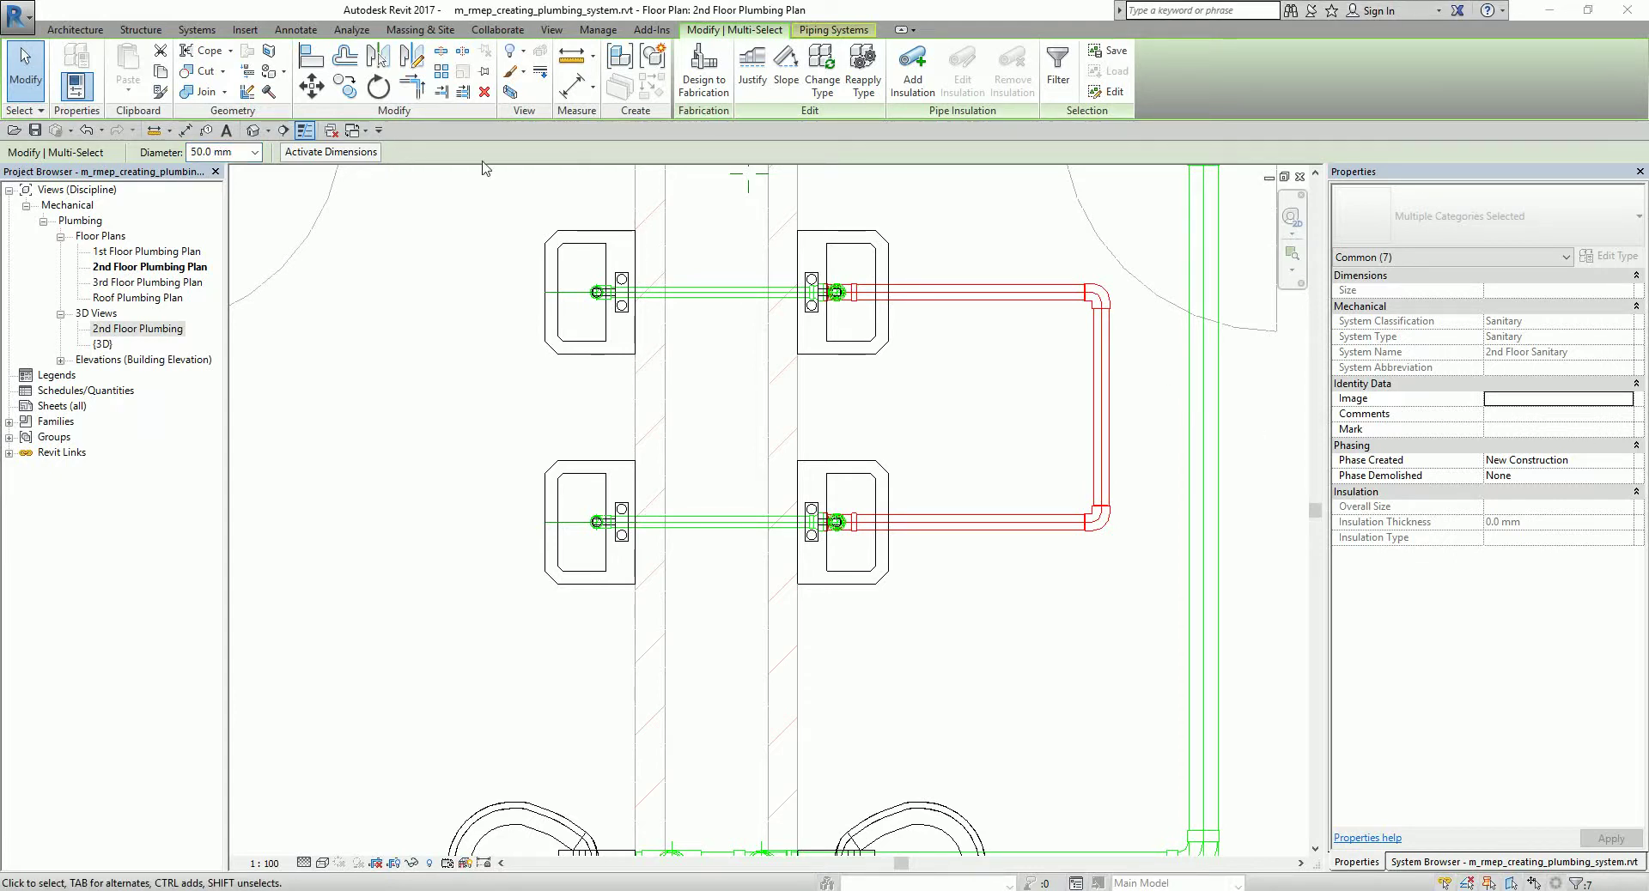
left_click(13, 84)
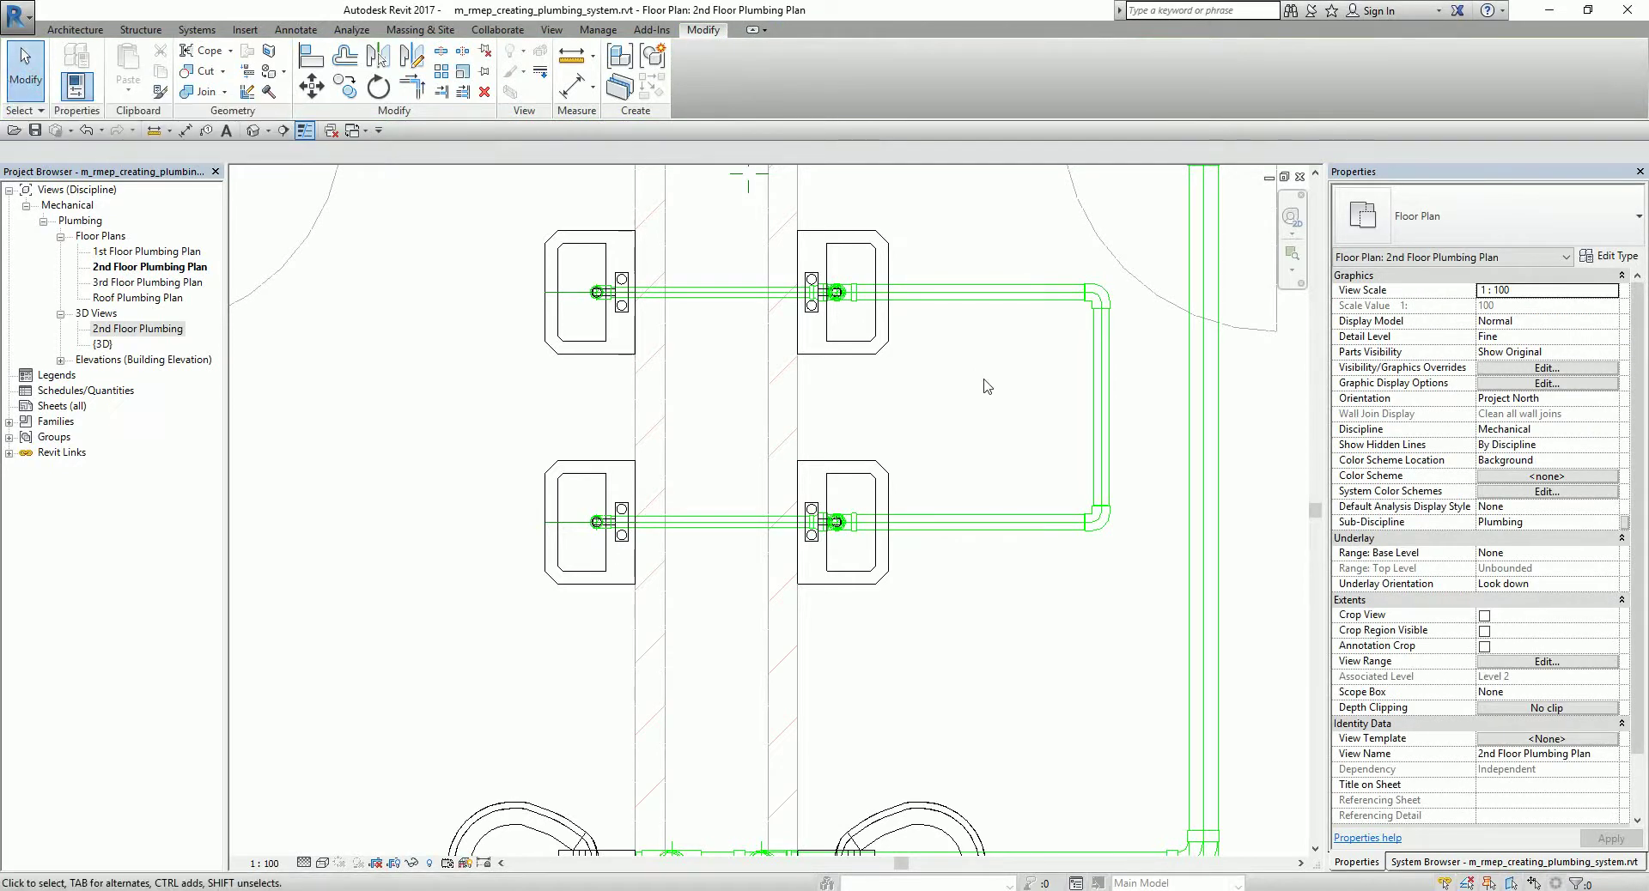
Step: Inspect the resized lavatory branch in the 2nd Floor Plumbing 3D view and return to the 2nd Floor Plumbing Plan
scroll(1004, 415, "down", 2)
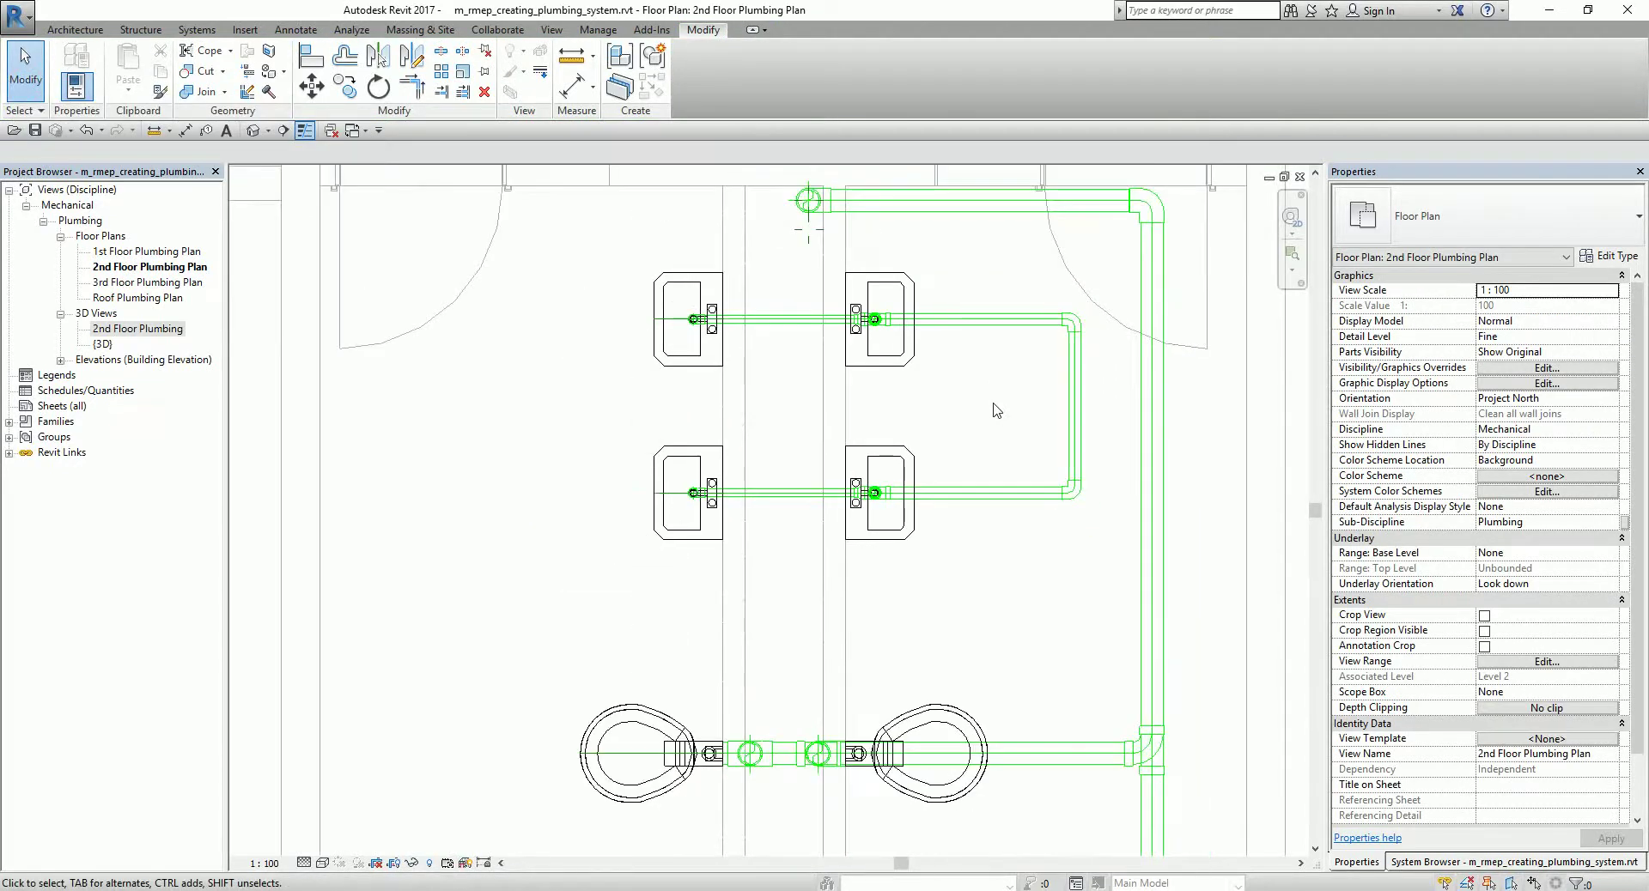
double_click(160, 332)
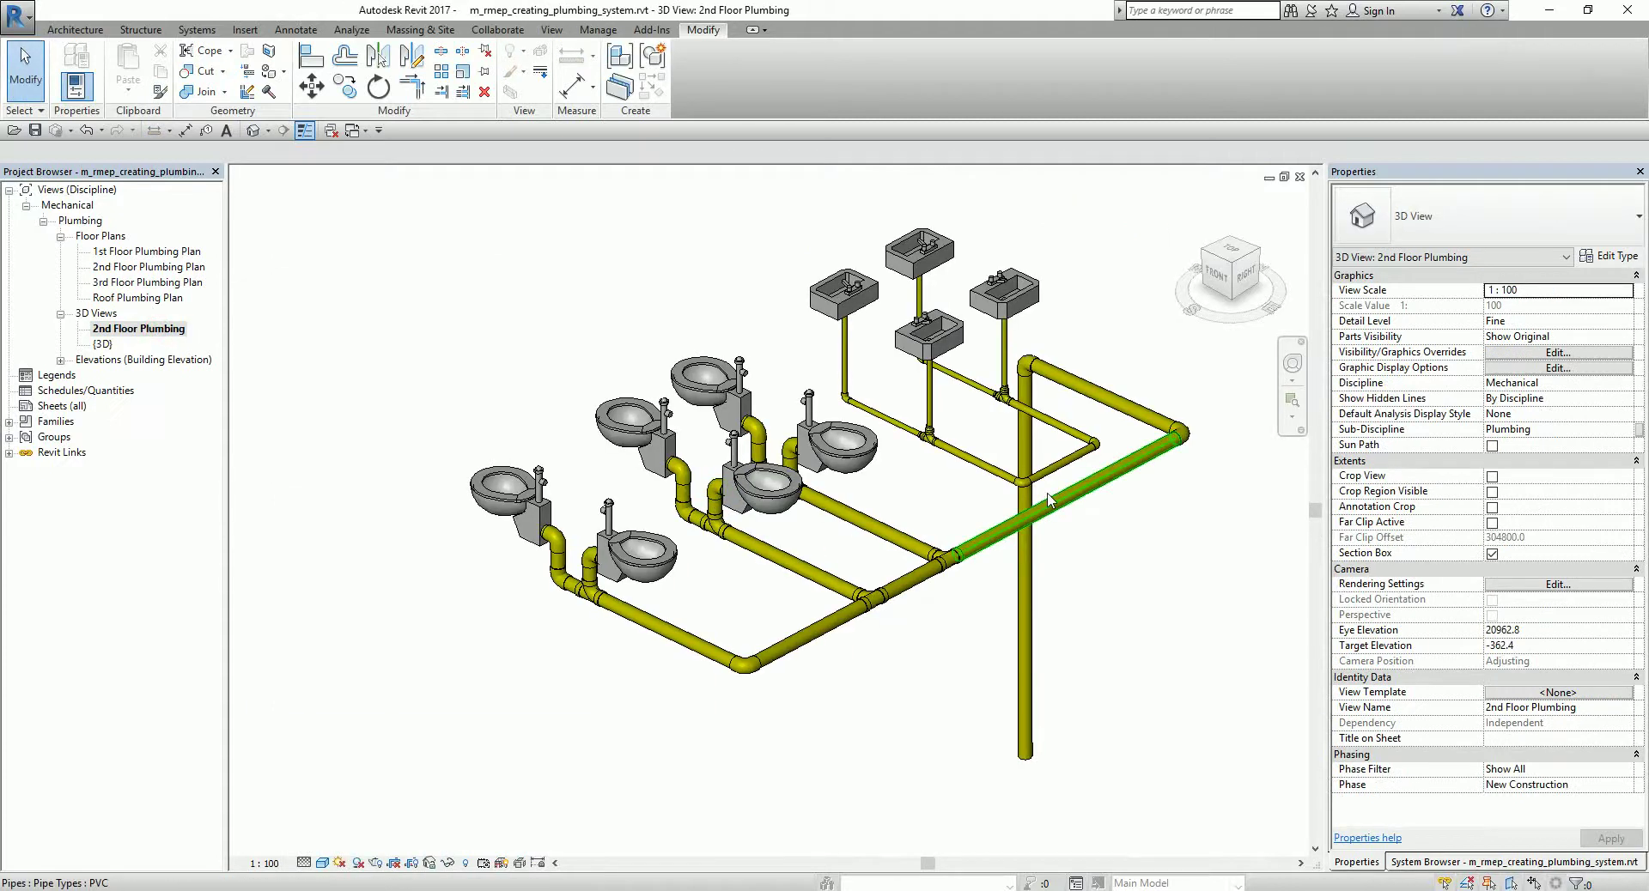
scroll(932, 466, "up", 2)
left_click(949, 451)
middle_click_drag(949, 451, 318, 440, "shift")
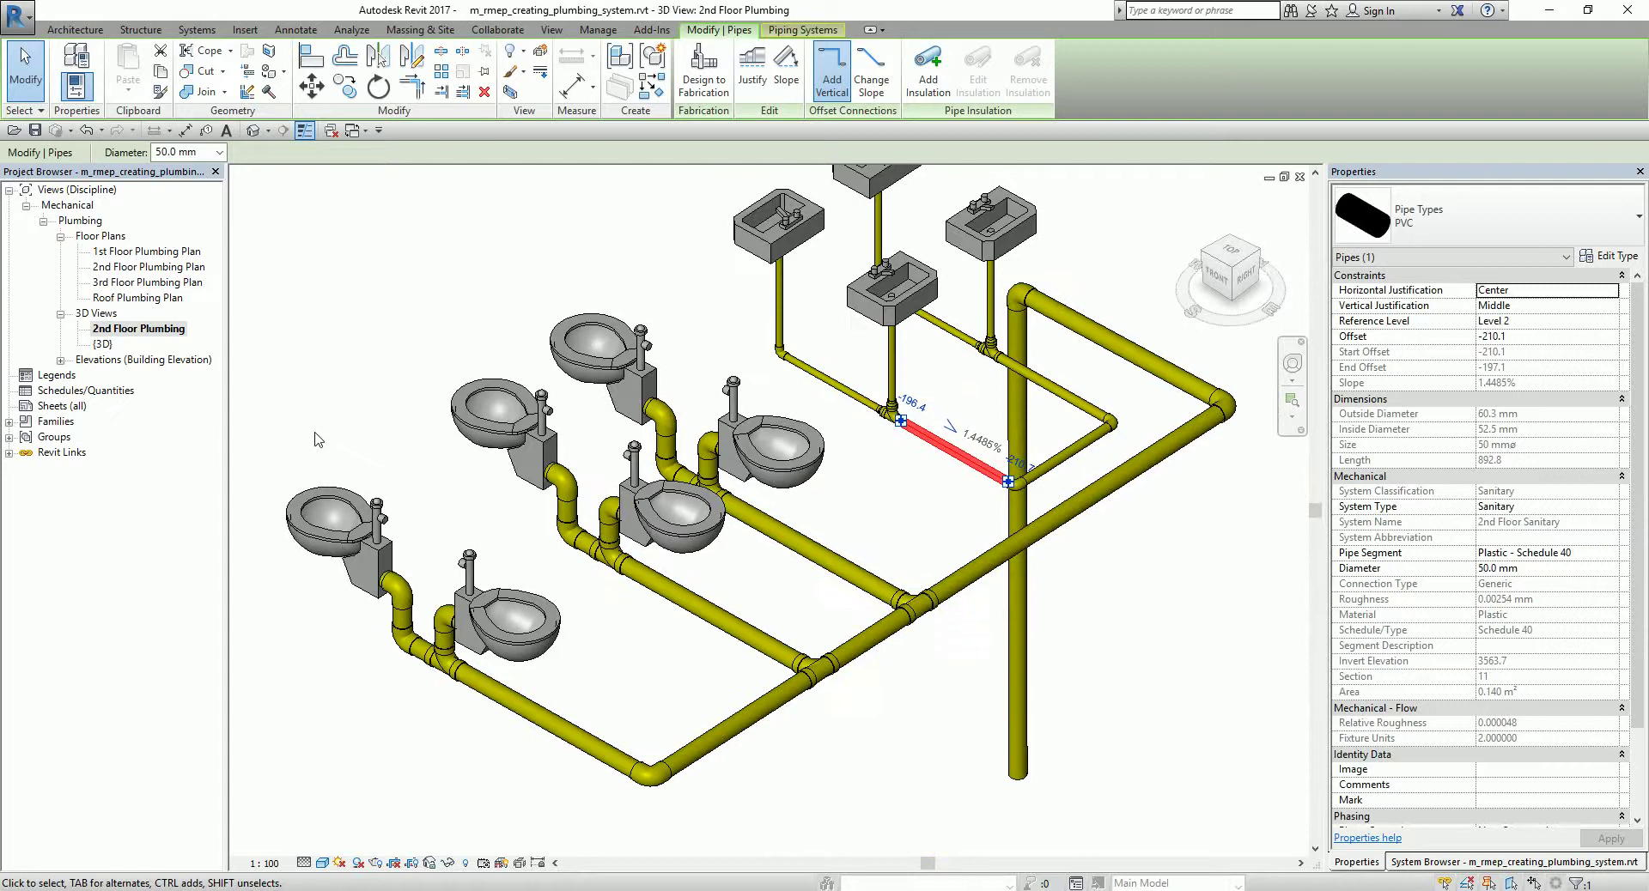
double_click(180, 267)
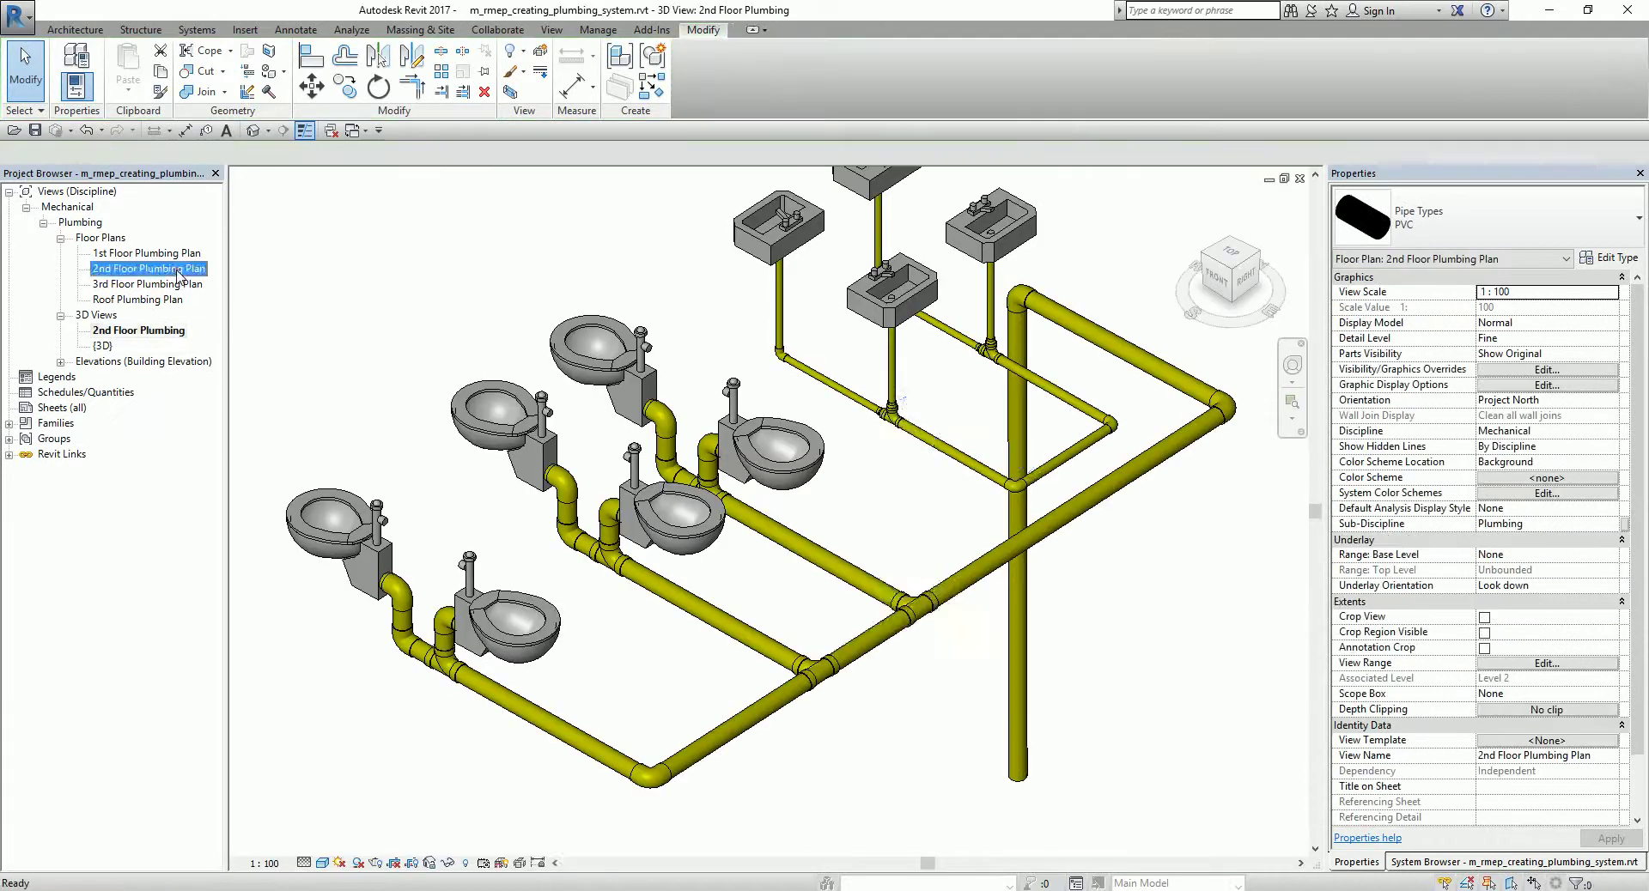
Step: Convert the elbow where the upper lavatory branch meets the vertical connecting pipe into a sanitary tee
left_click(1104, 576)
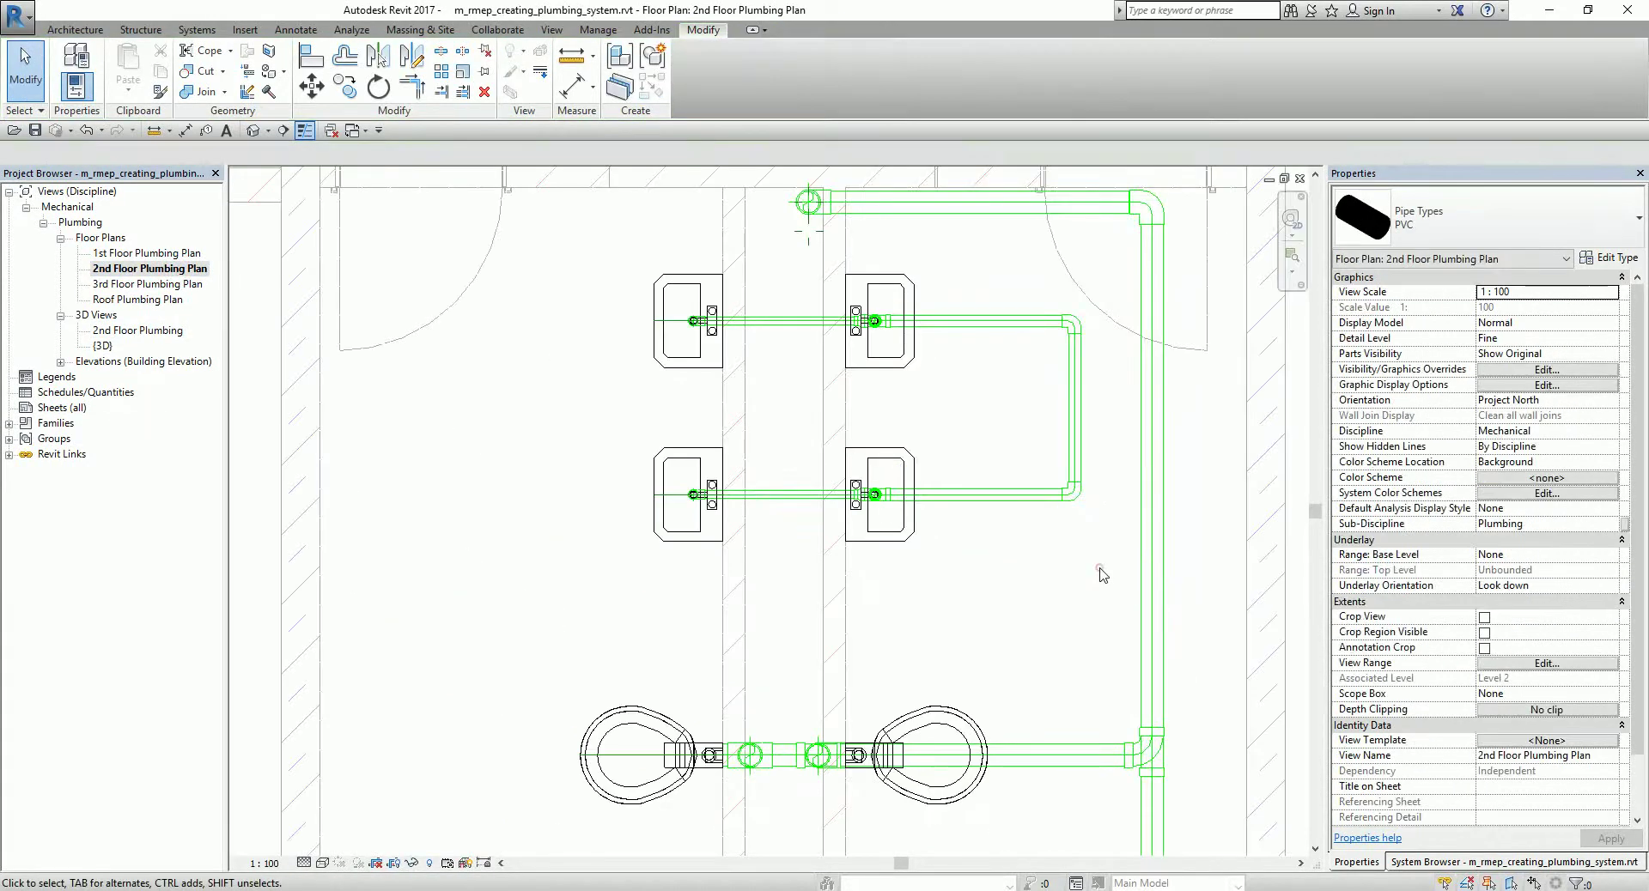
scroll(1091, 559, "up", 3)
scroll(1090, 471, "up", 1)
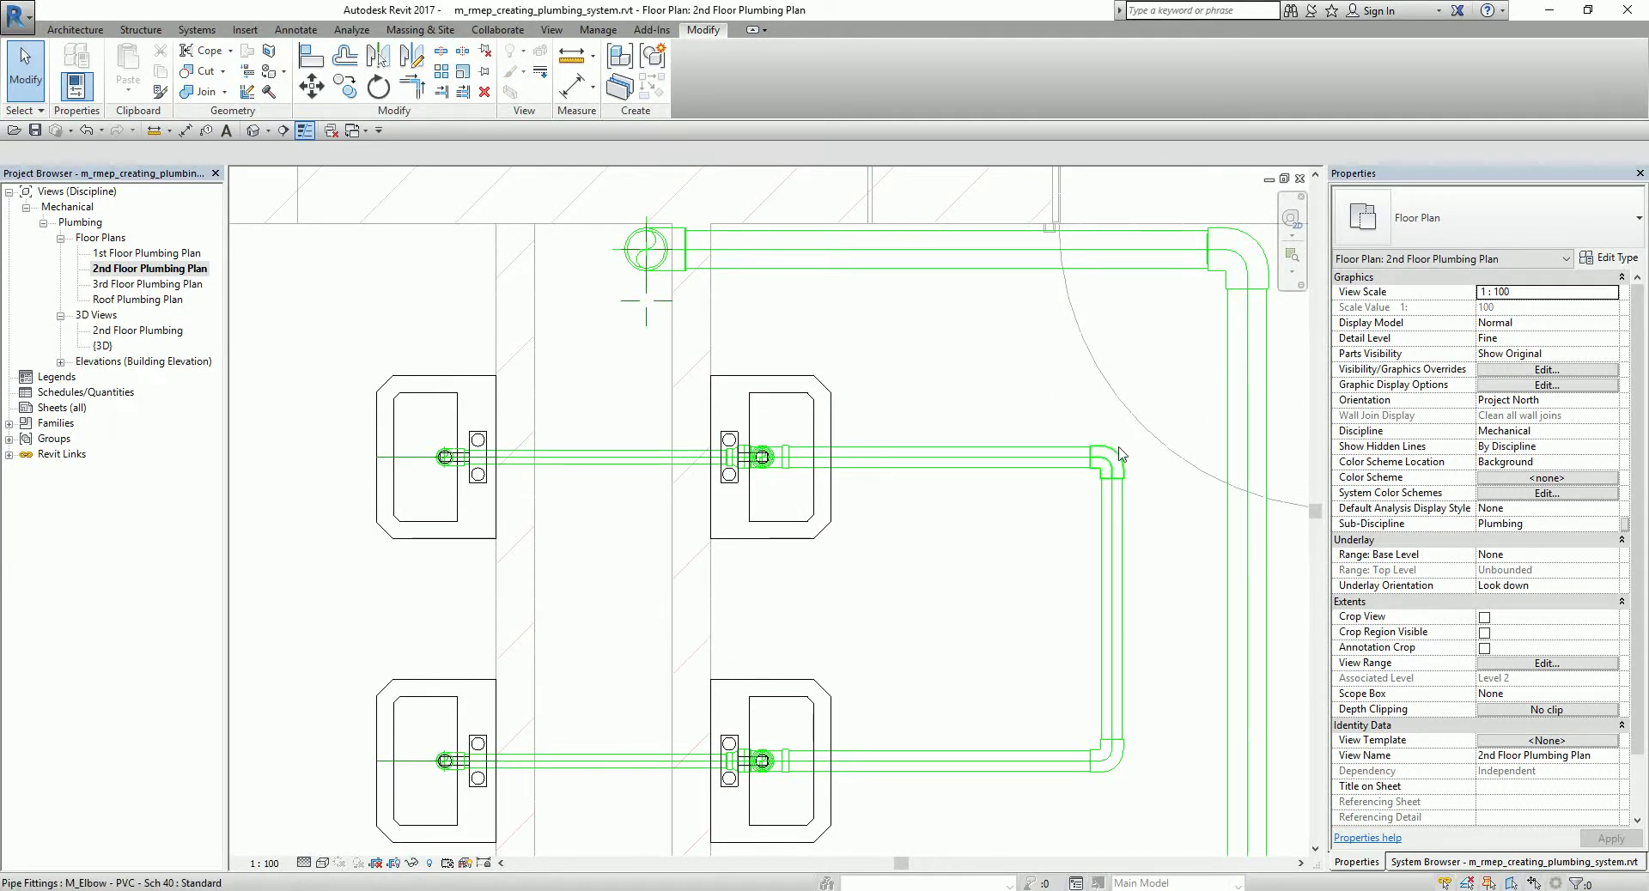
left_click(1119, 464)
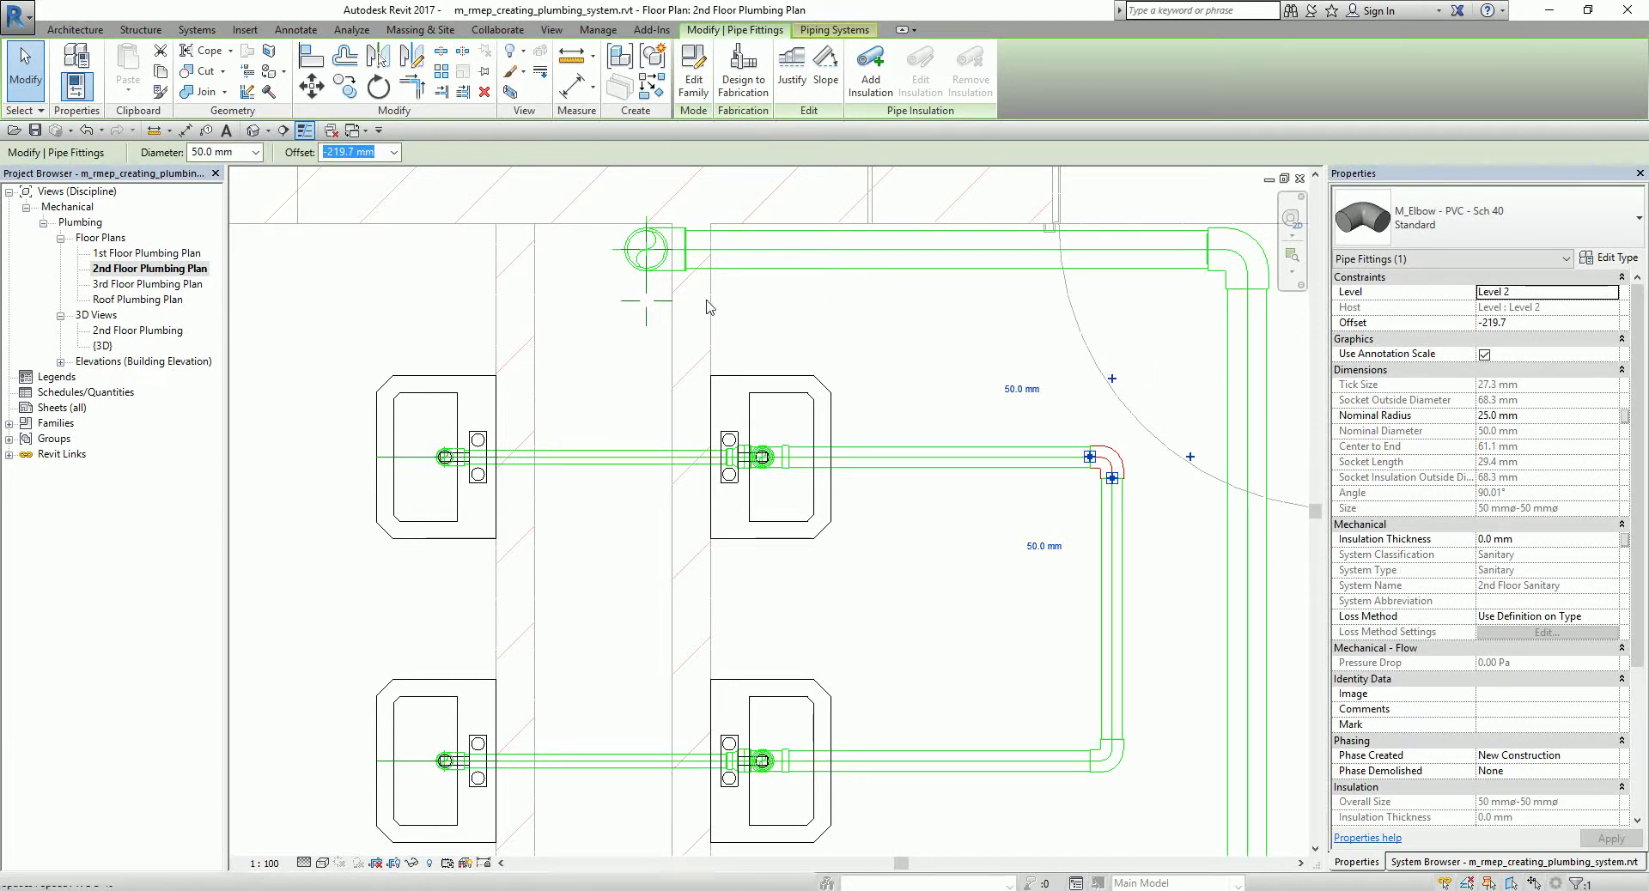
left_click(1111, 380)
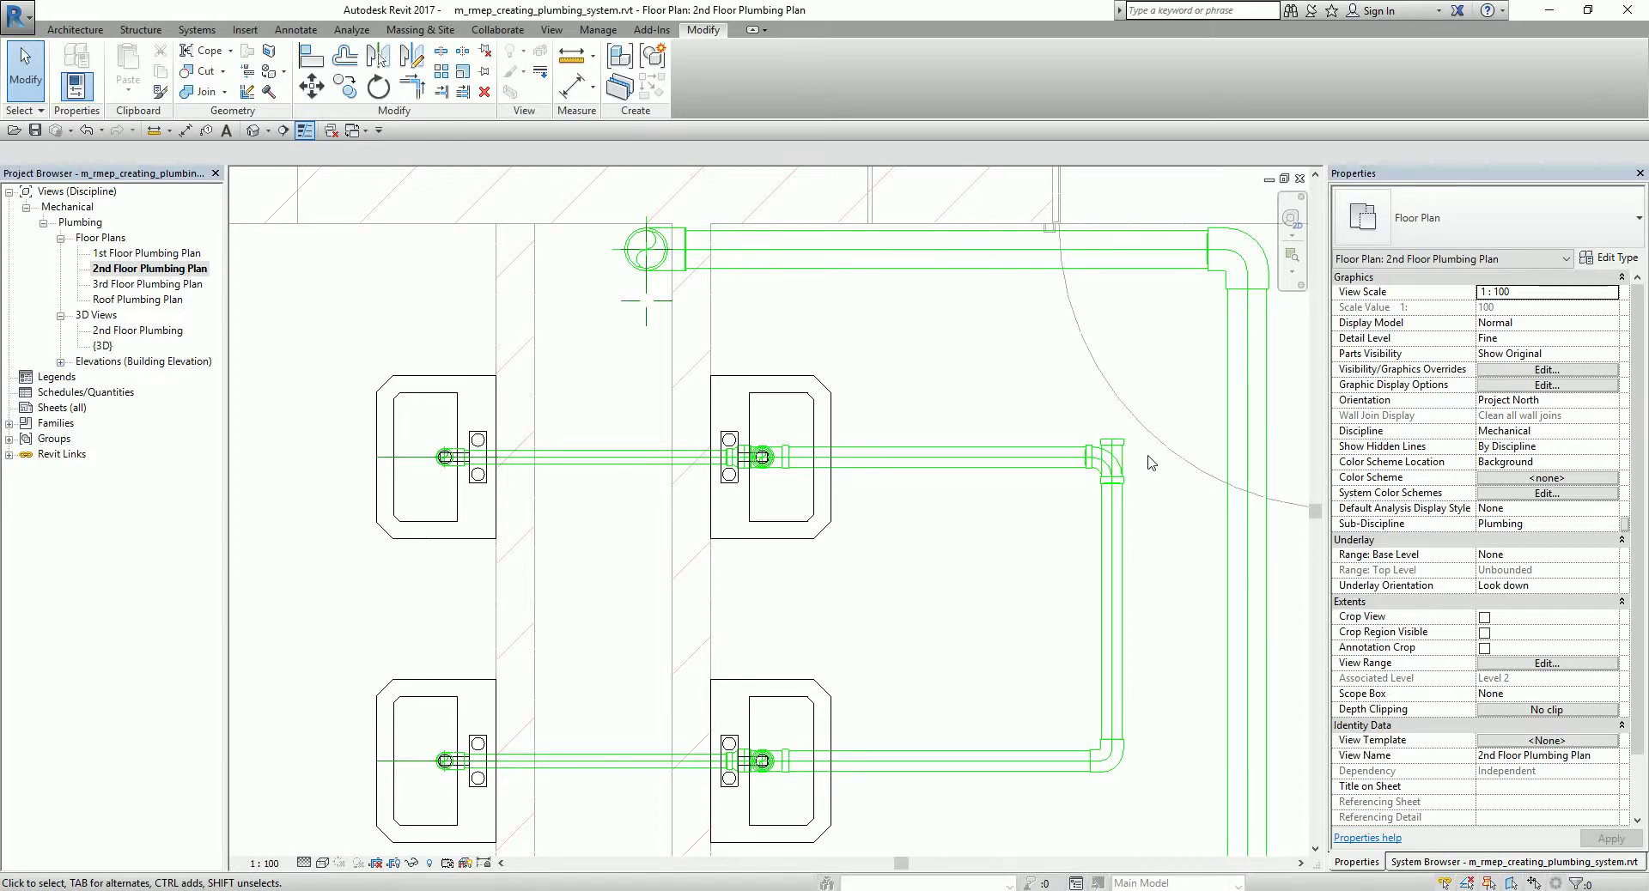
Step: Flip the new sanitary tee on the lavatory branch so its open end faces the main stack
scroll(1116, 442, "up", 3)
left_click(1116, 444)
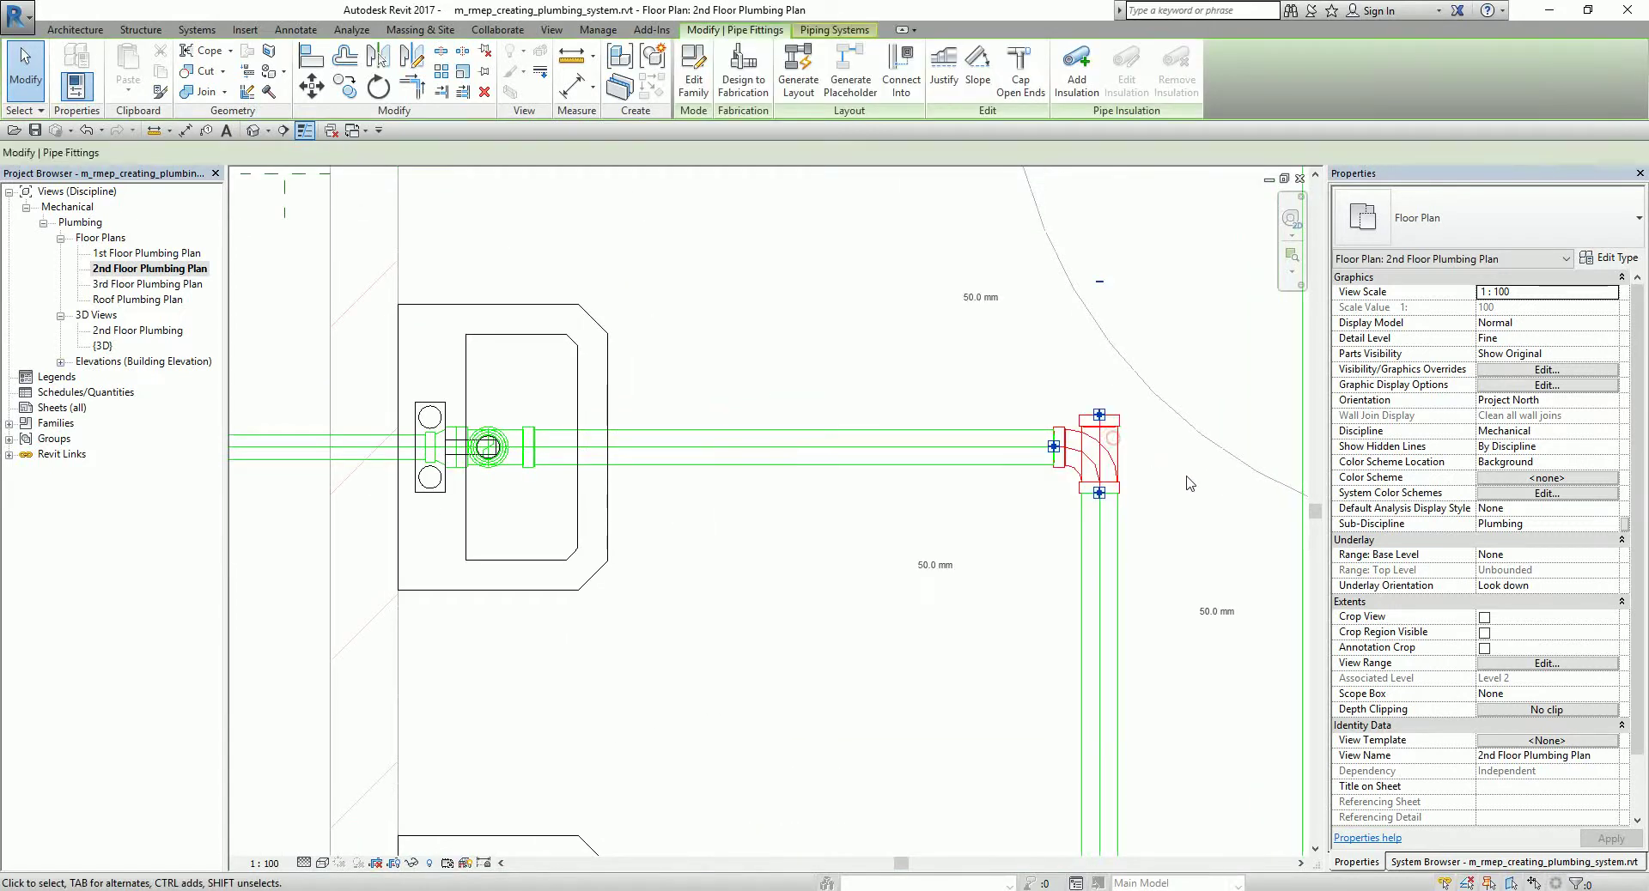
scroll(1130, 464, "down", 4)
scroll(1143, 487, "up", 2)
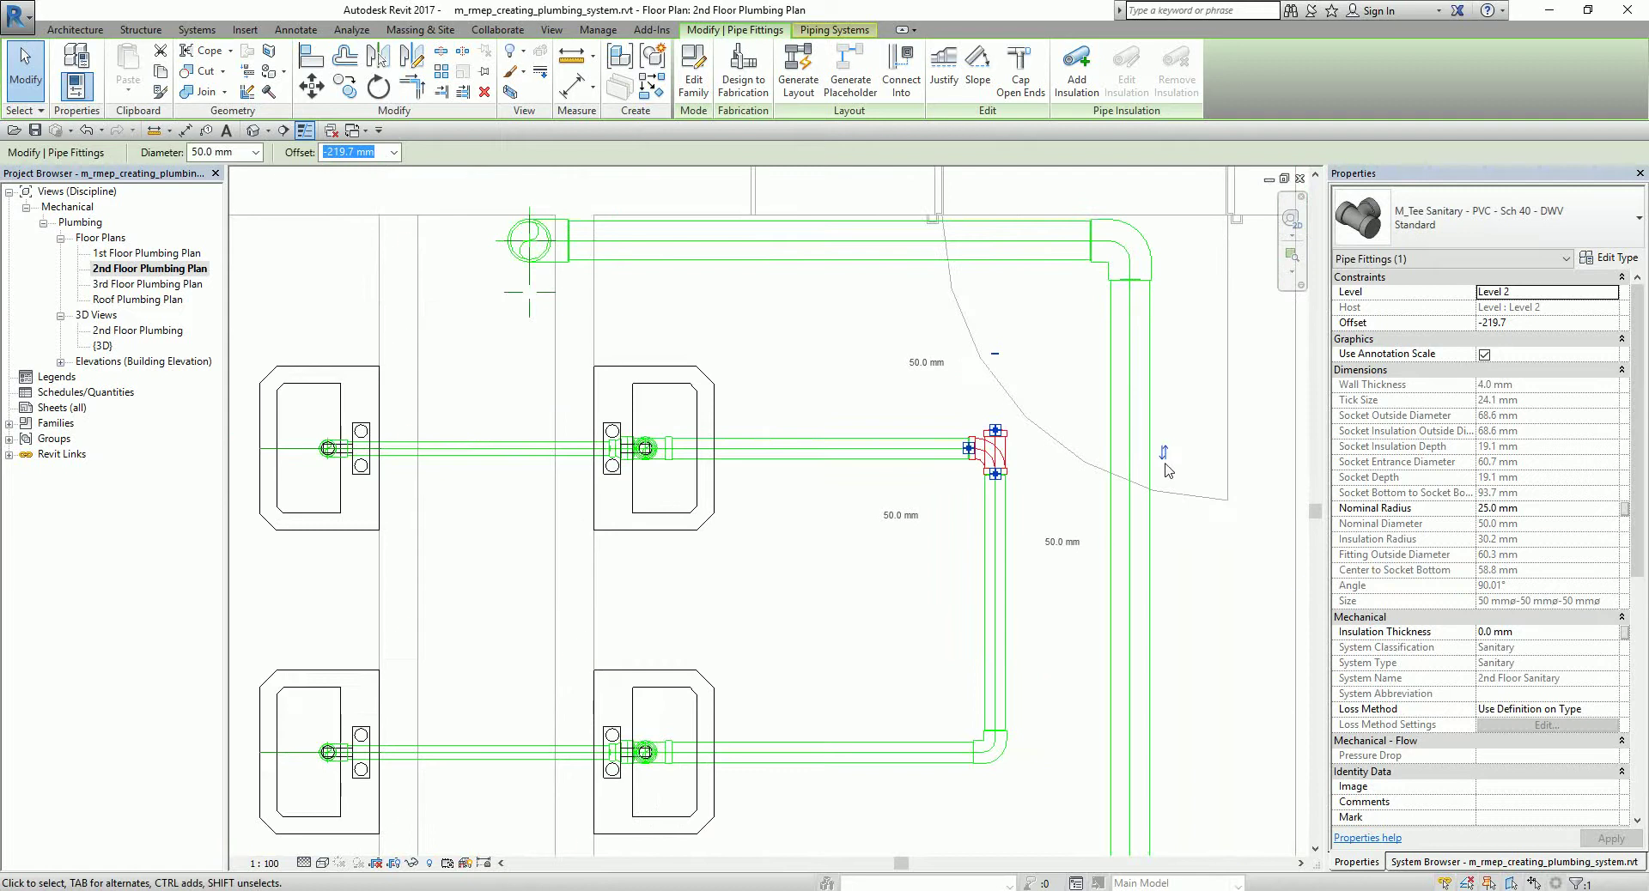
left_click(1163, 448)
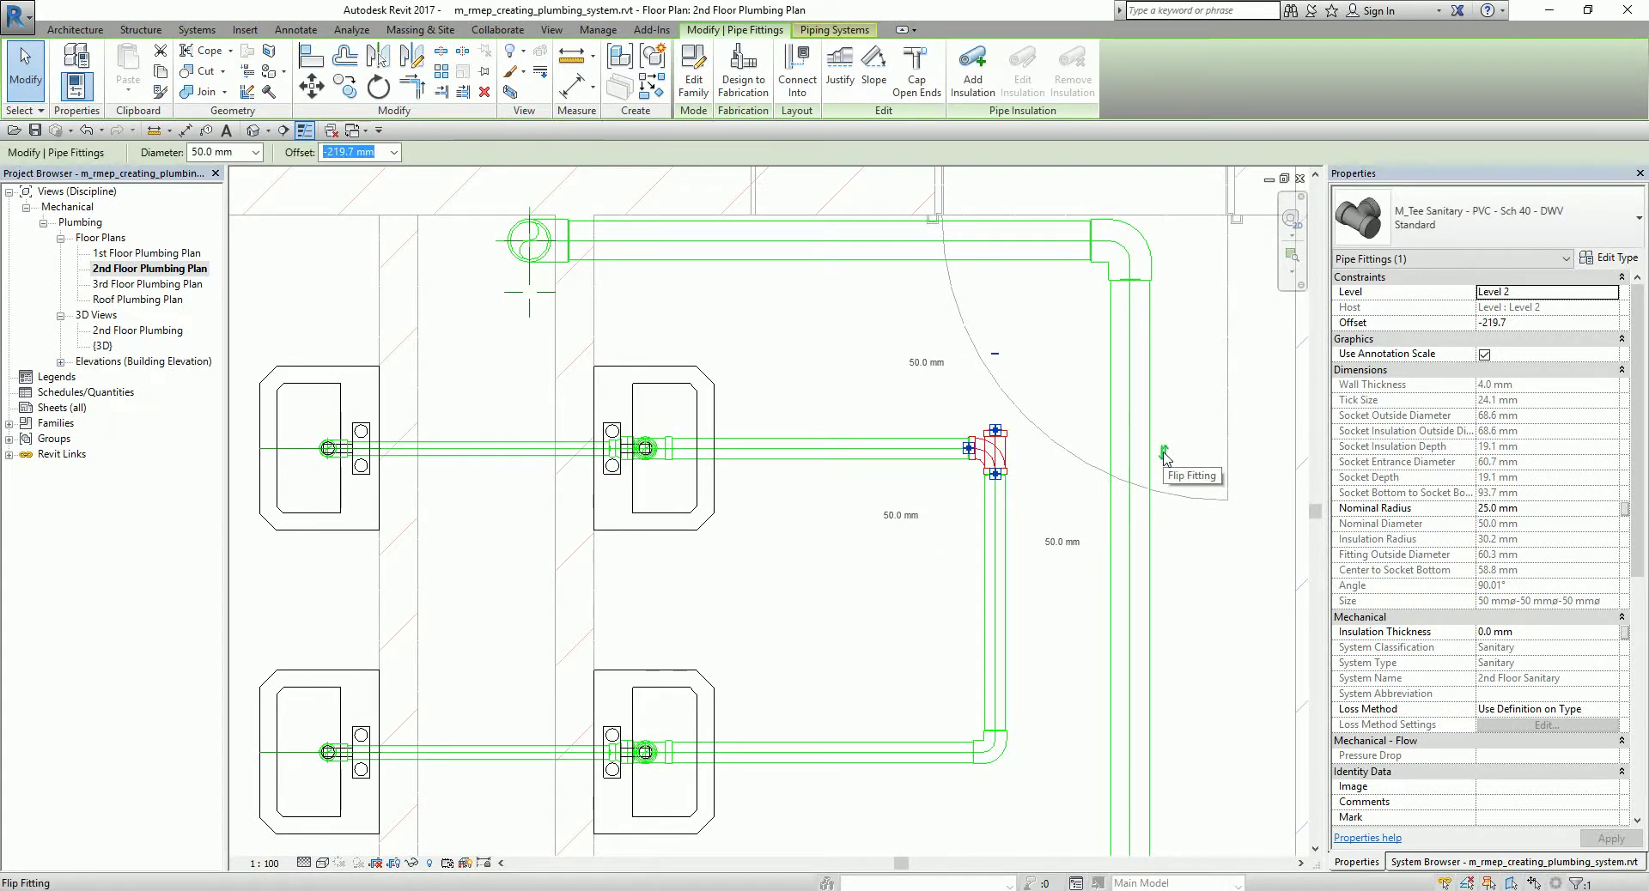
left_click(1164, 449)
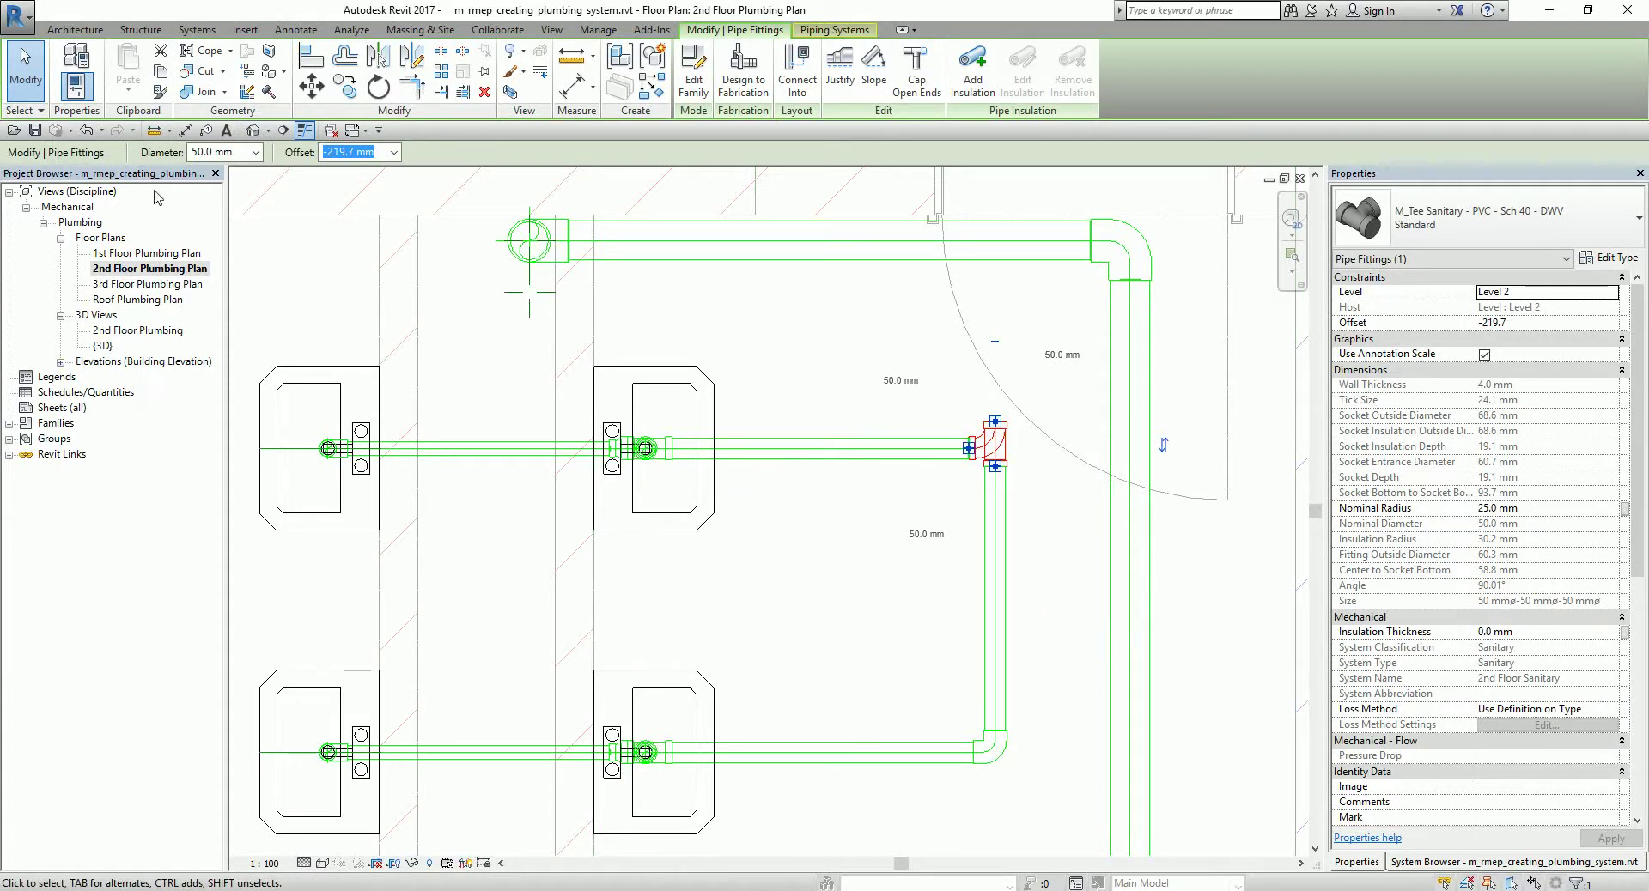
left_click(25, 77)
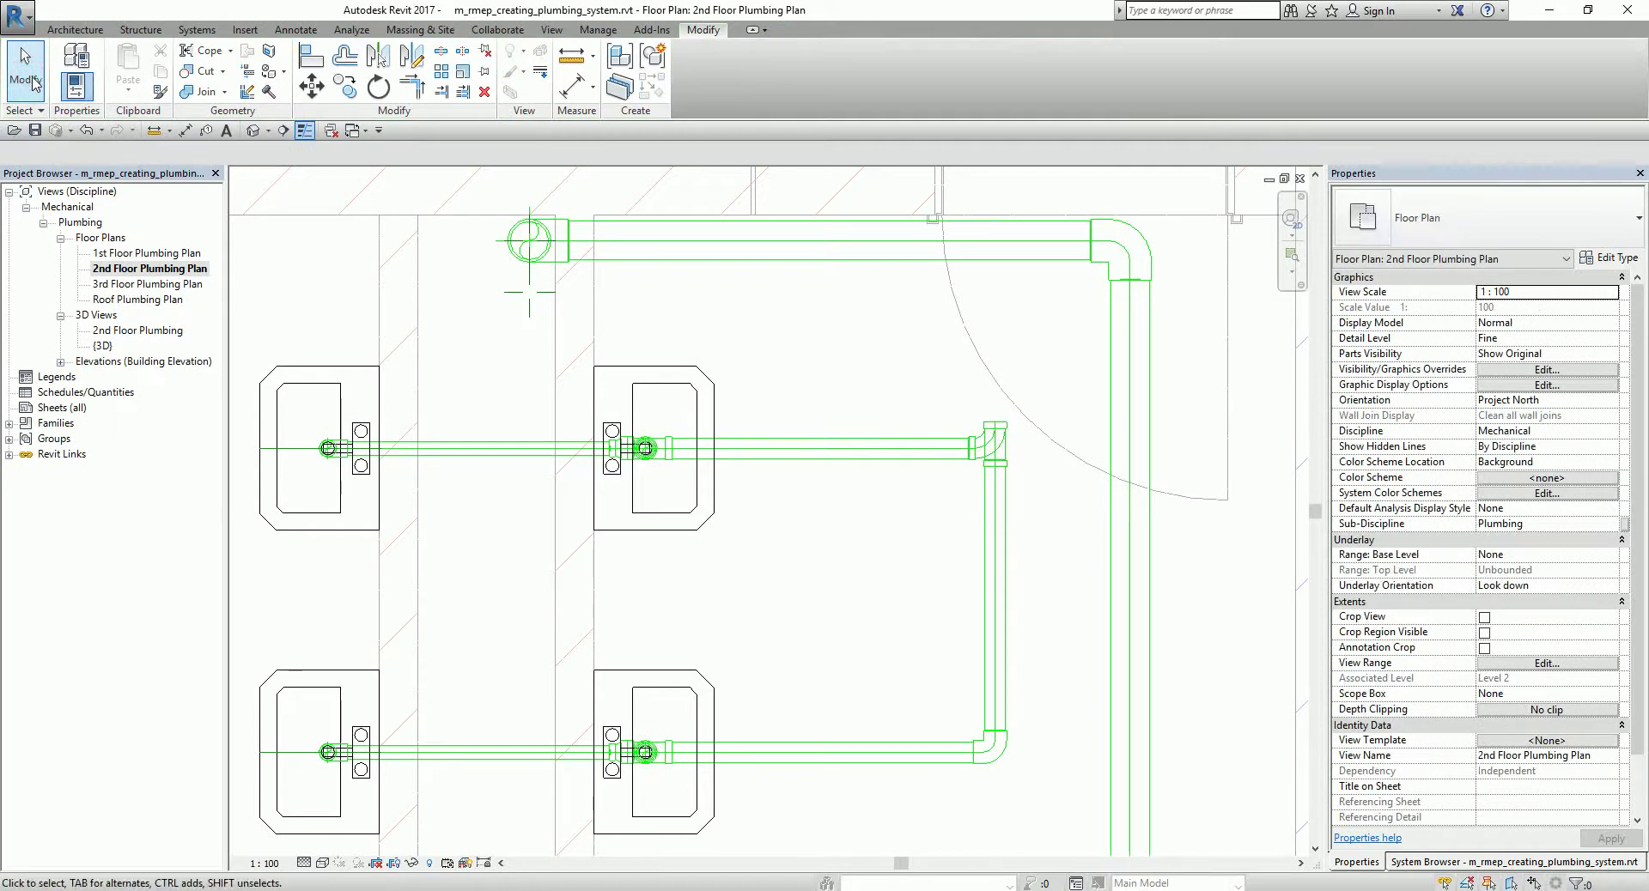
Step: Draw a 50 mm pipe from the tee's open end about 385 mm up the plan and across to the reference plane intersection below the main stack
middle_click_drag(887, 648, 1013, 619)
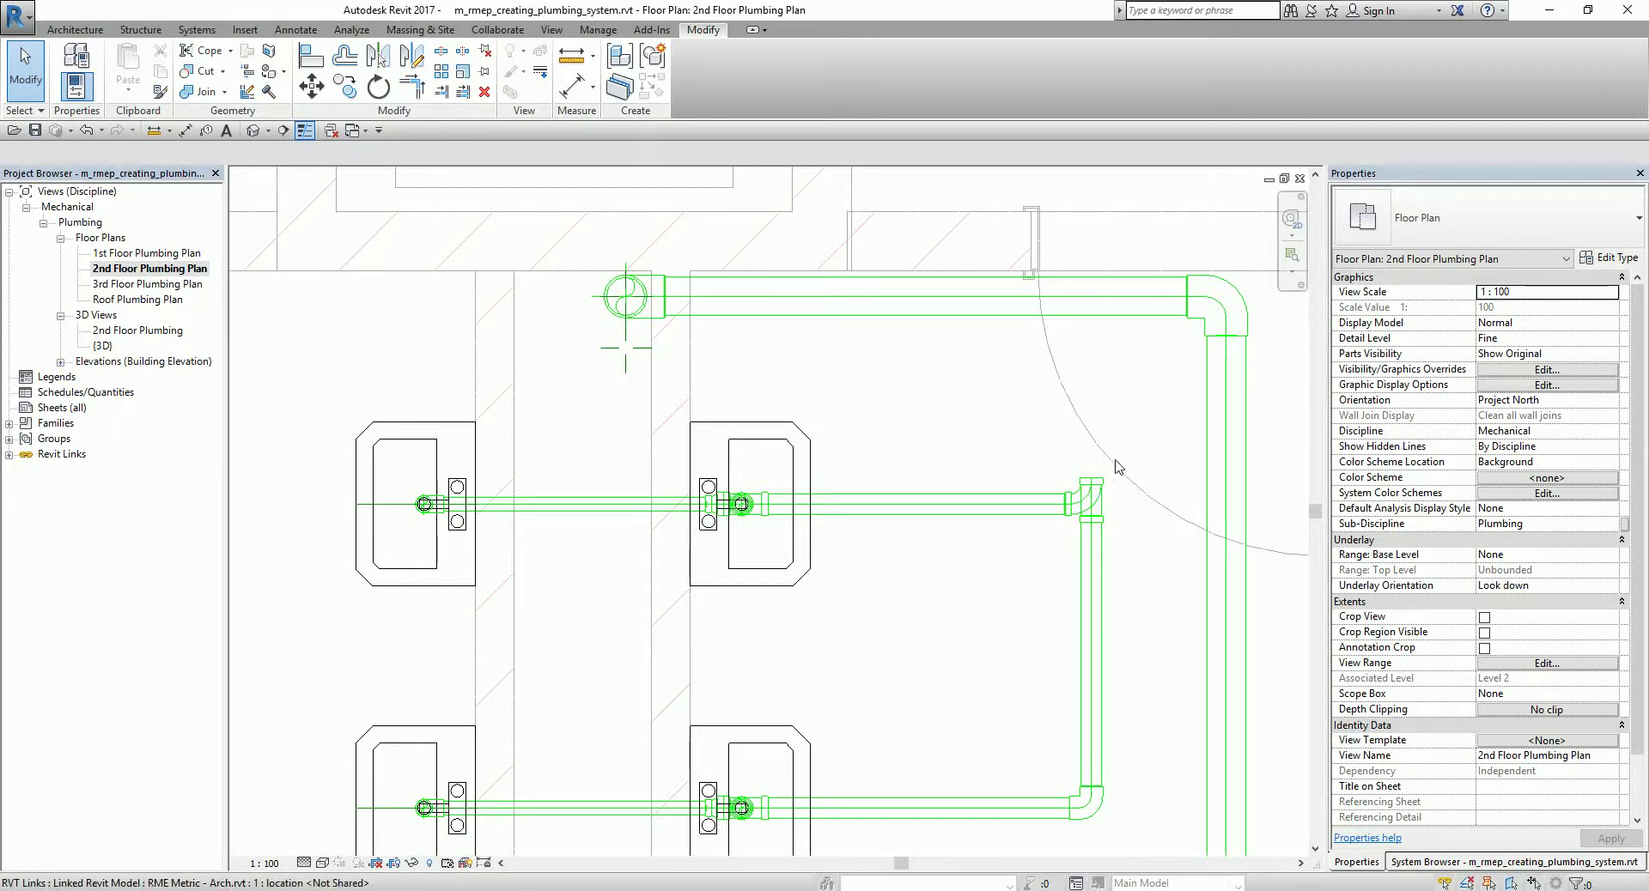
left_click(1096, 497)
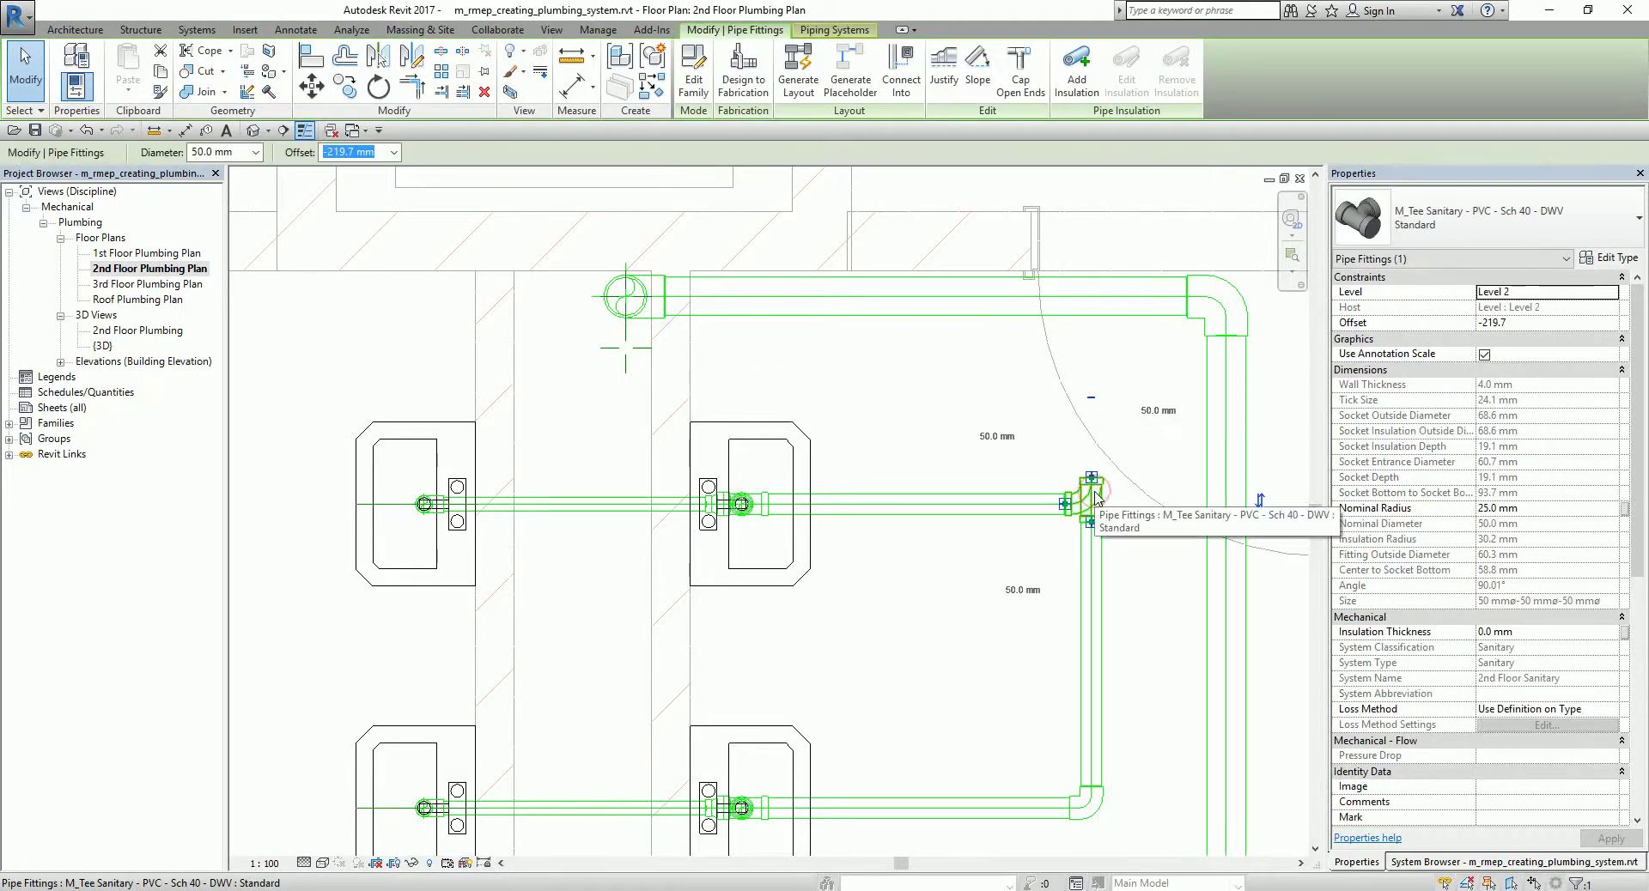
left_click_drag(1095, 484, 1095, 484)
right_click(1095, 484)
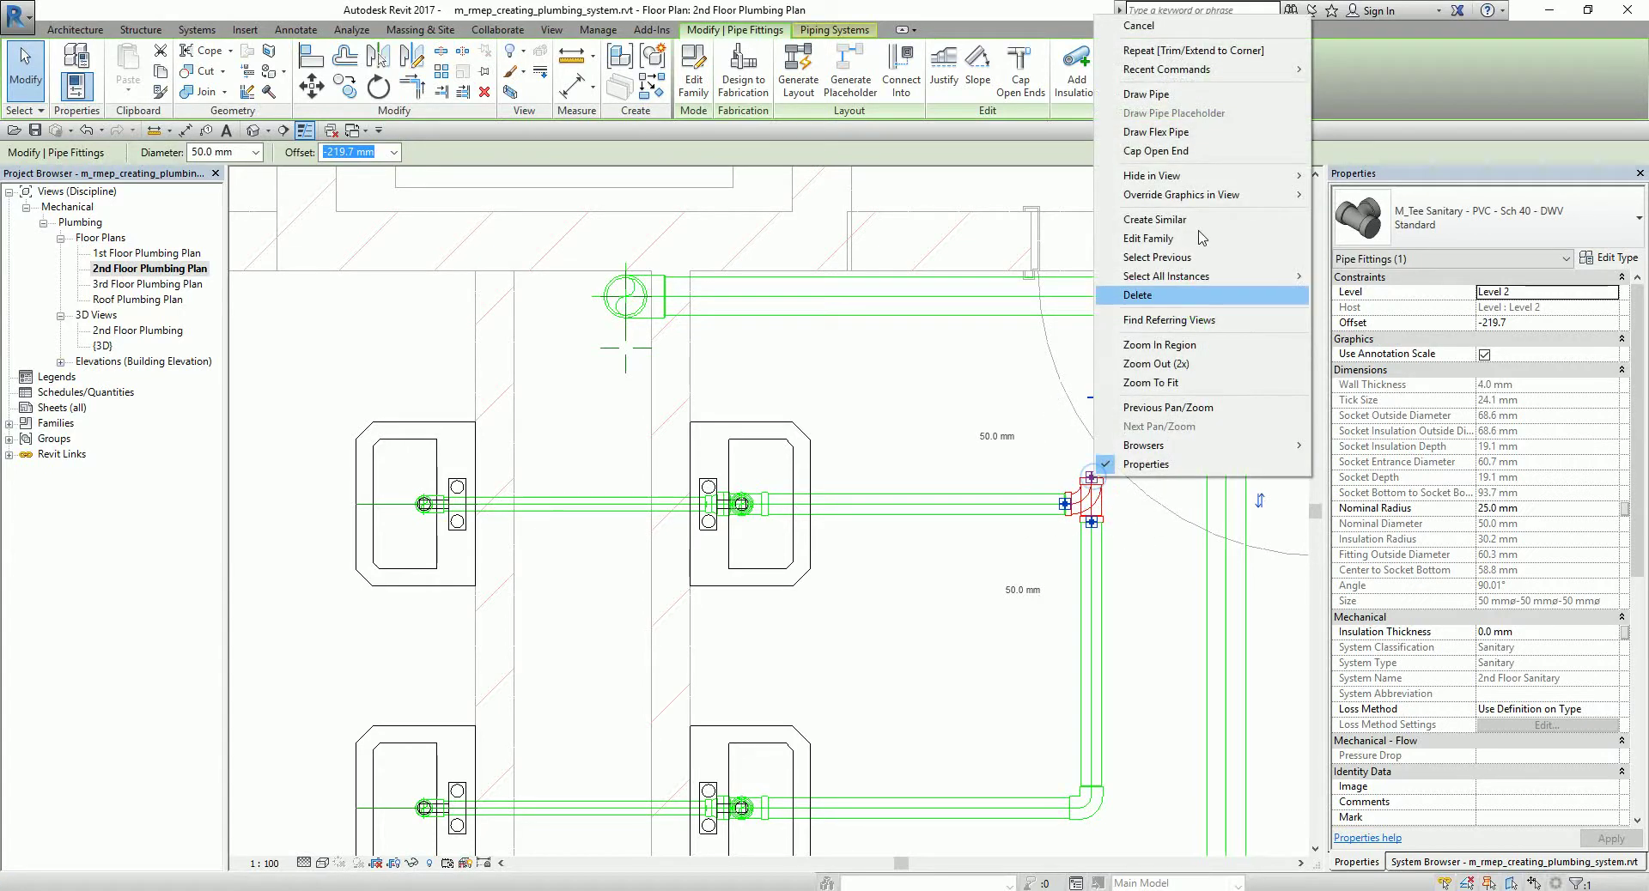
left_click(1173, 102)
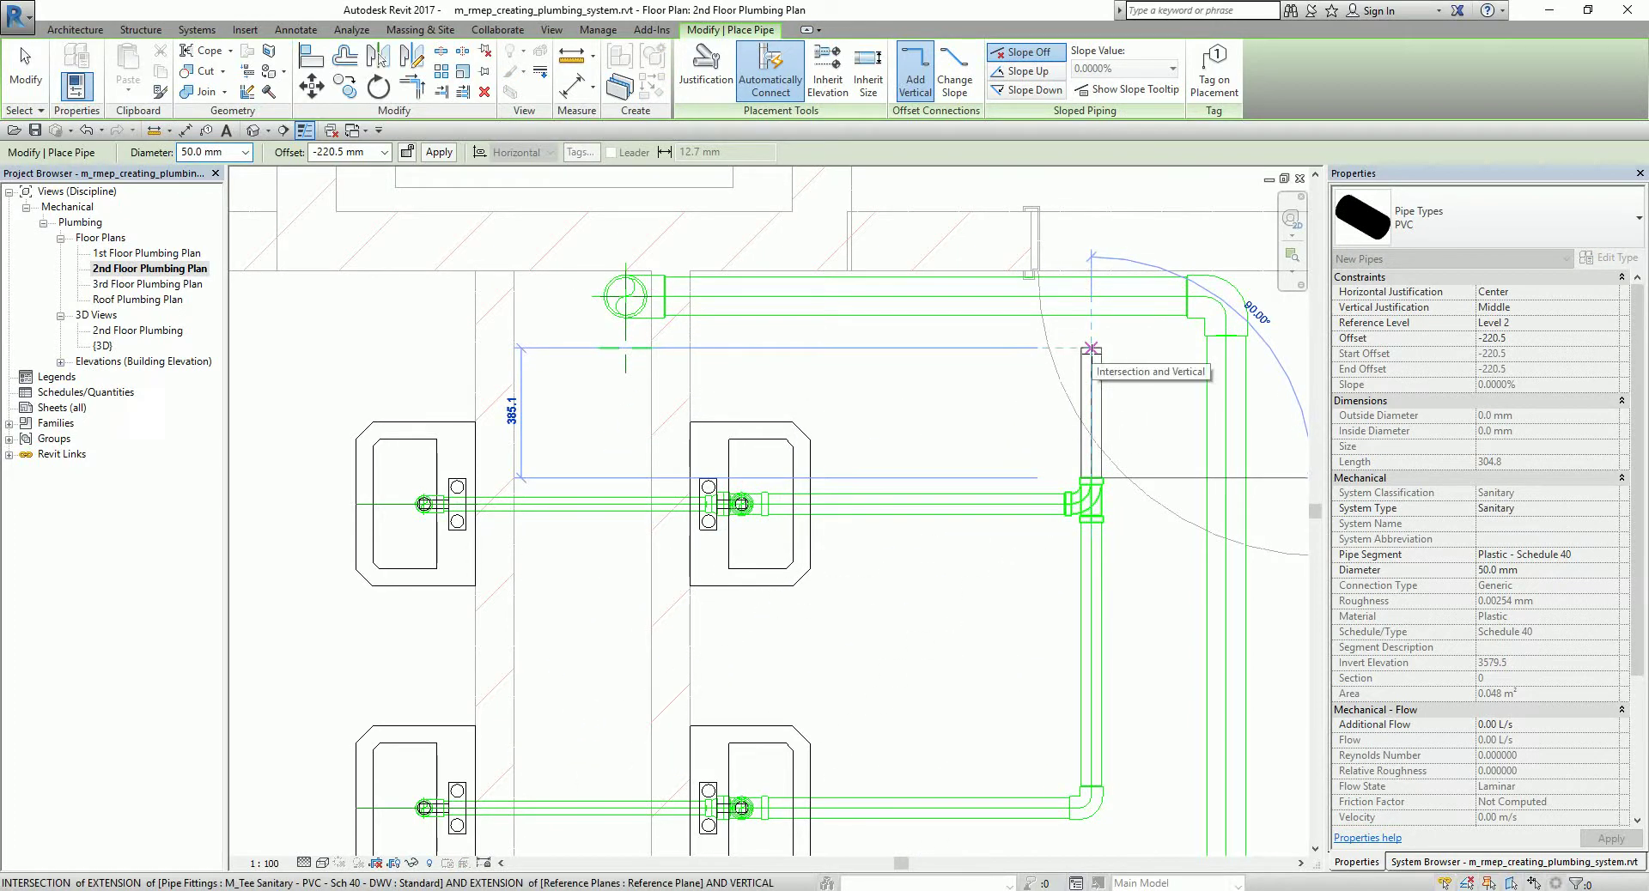
left_click(1091, 348)
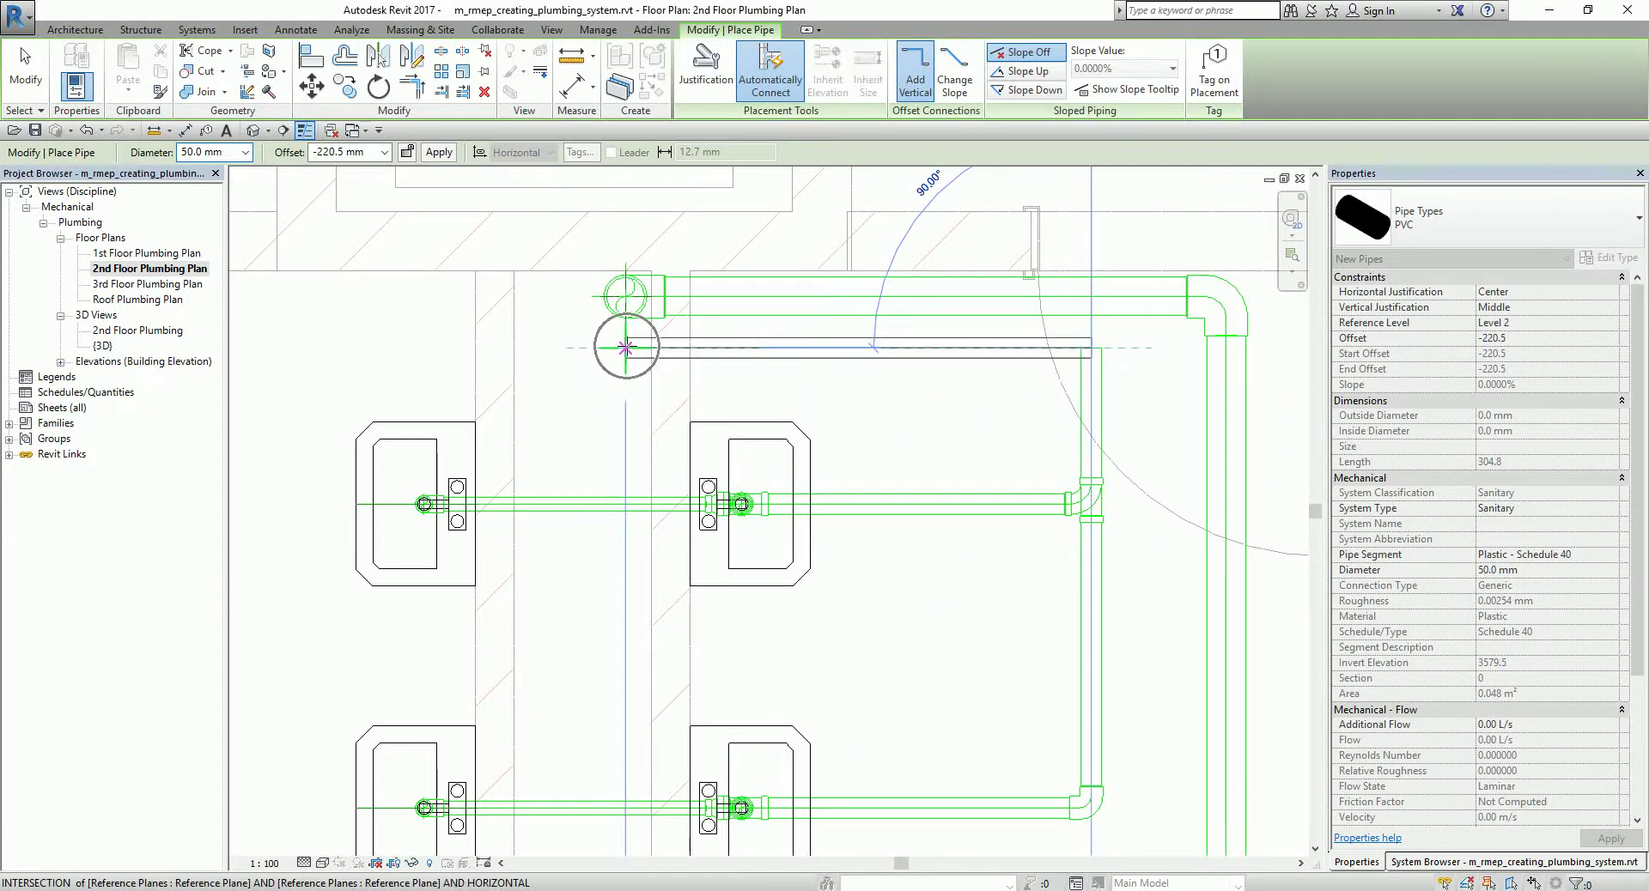
left_click(625, 348)
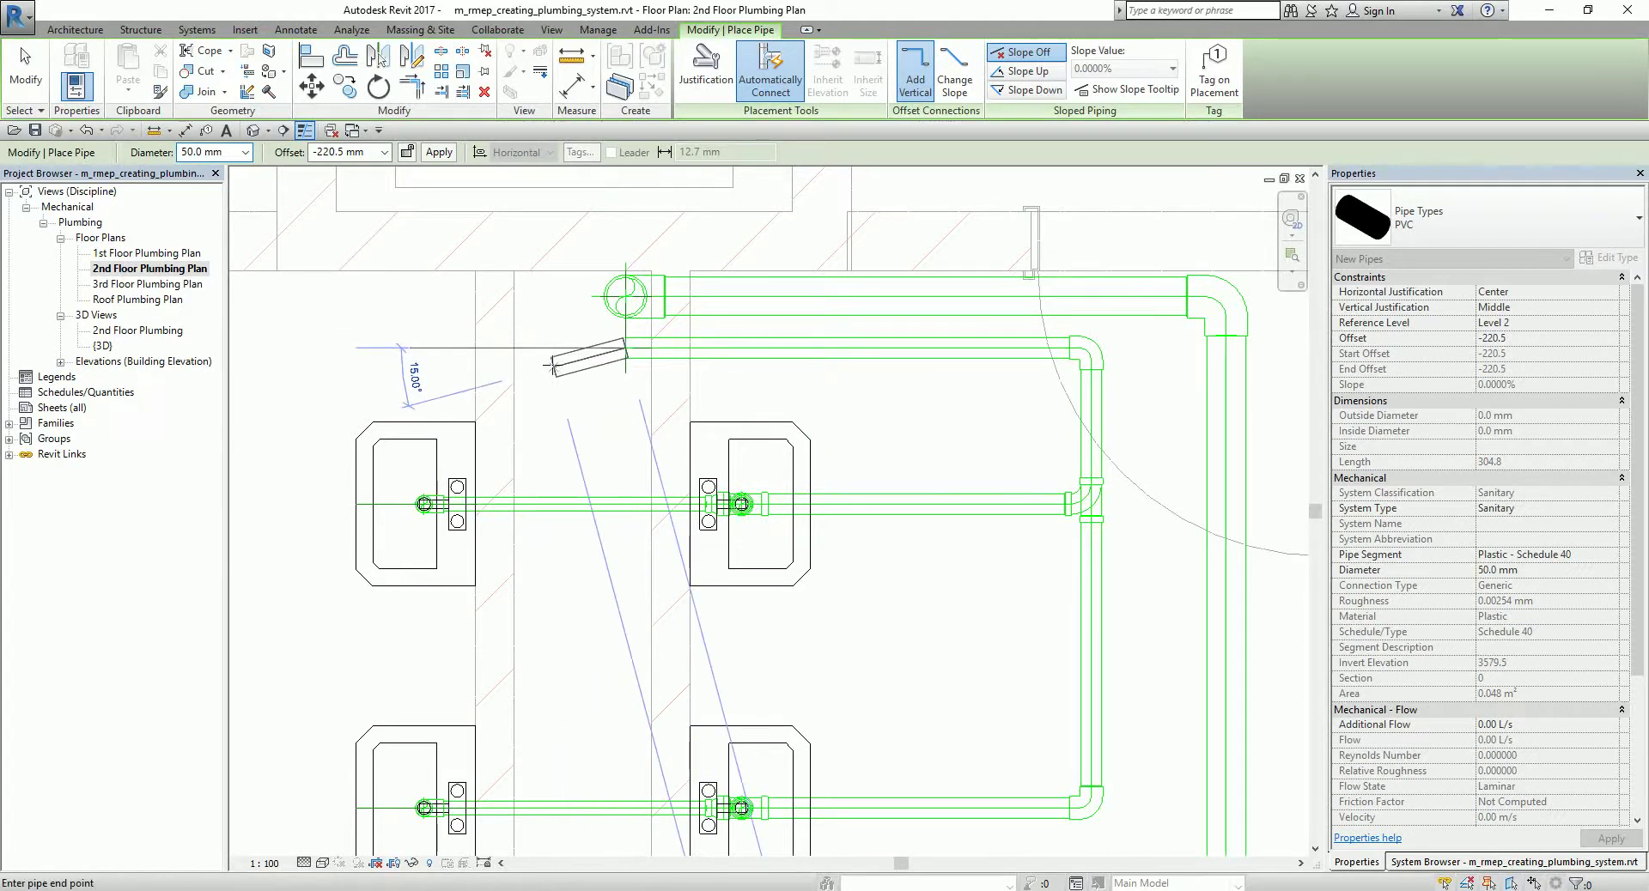
Step: Drop the new pipe vertically from its end by applying an offset of -1220 mm, and finish pipe placement
left_click(365, 151)
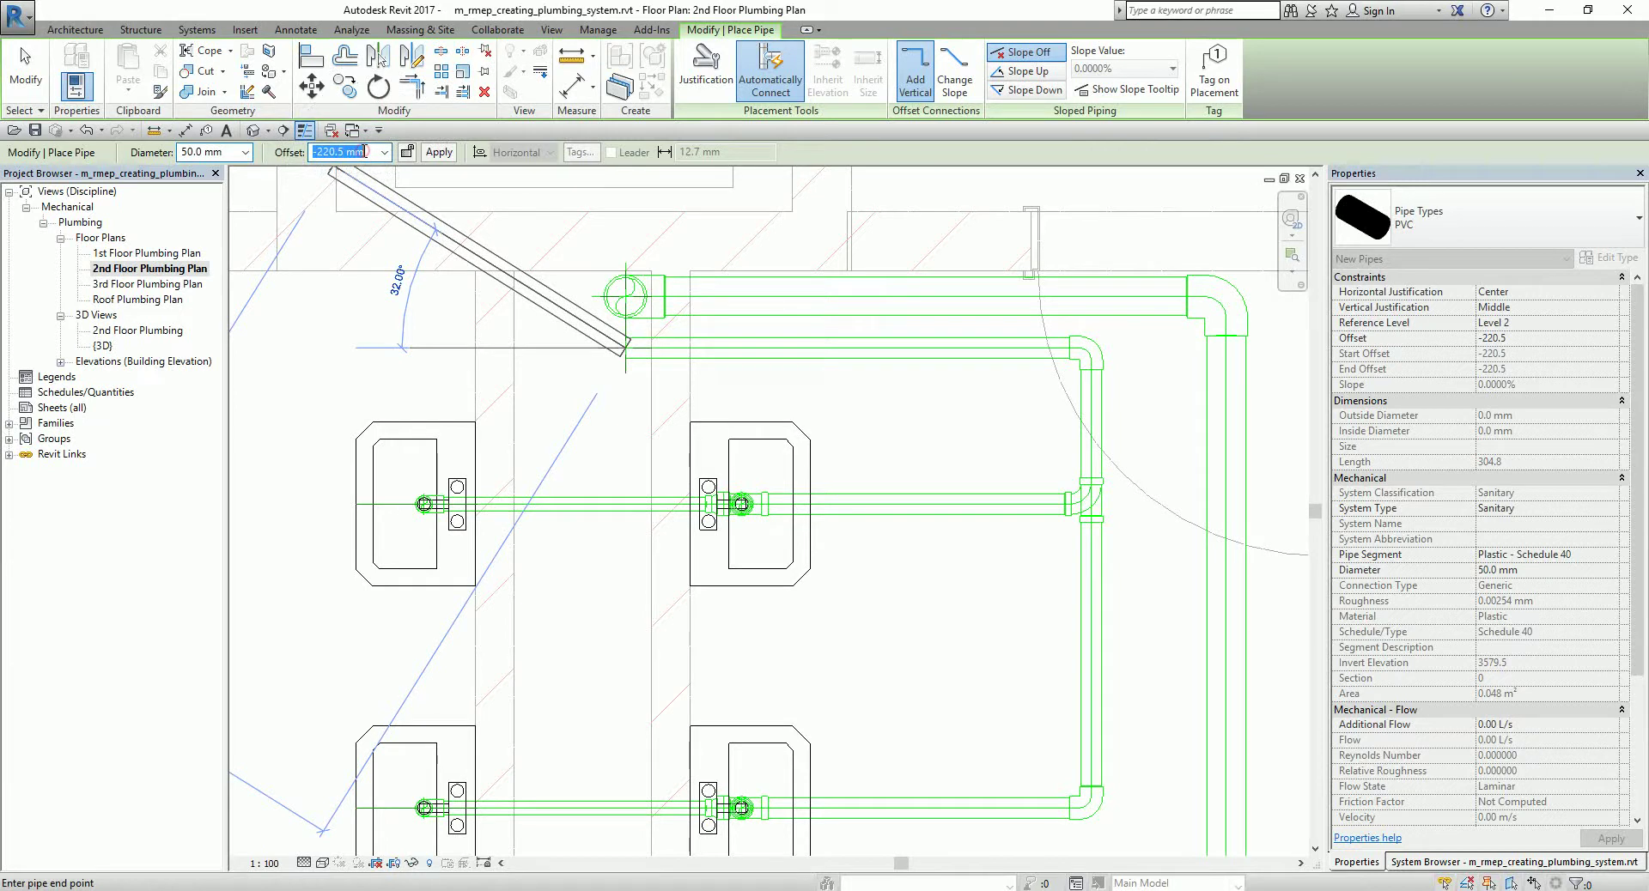
type("-1220")
key("Return")
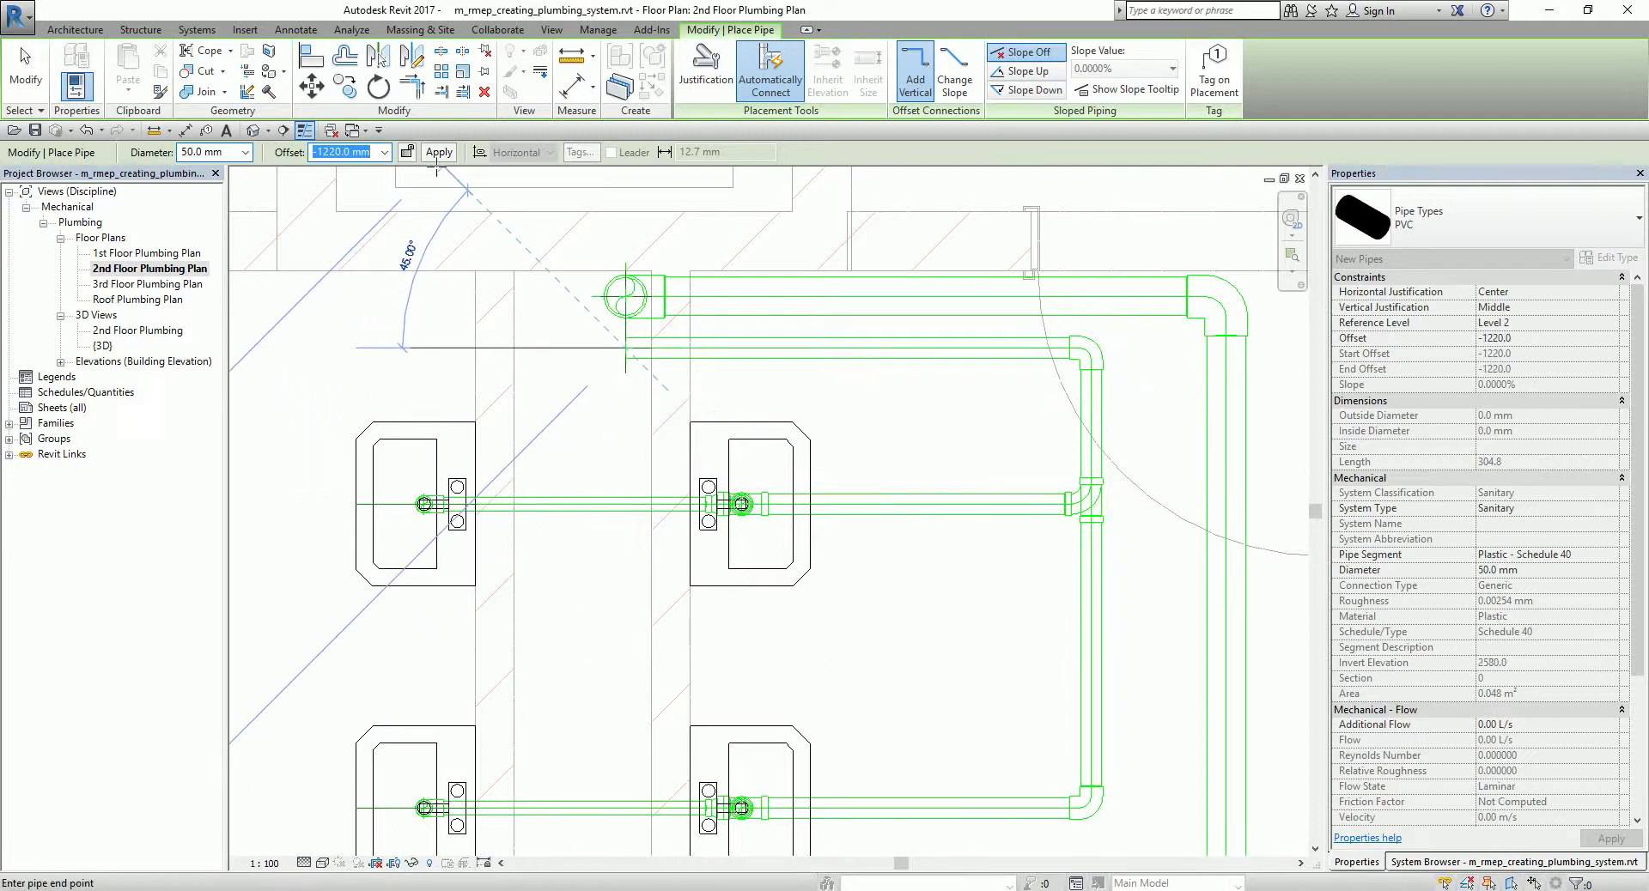
left_click(435, 160)
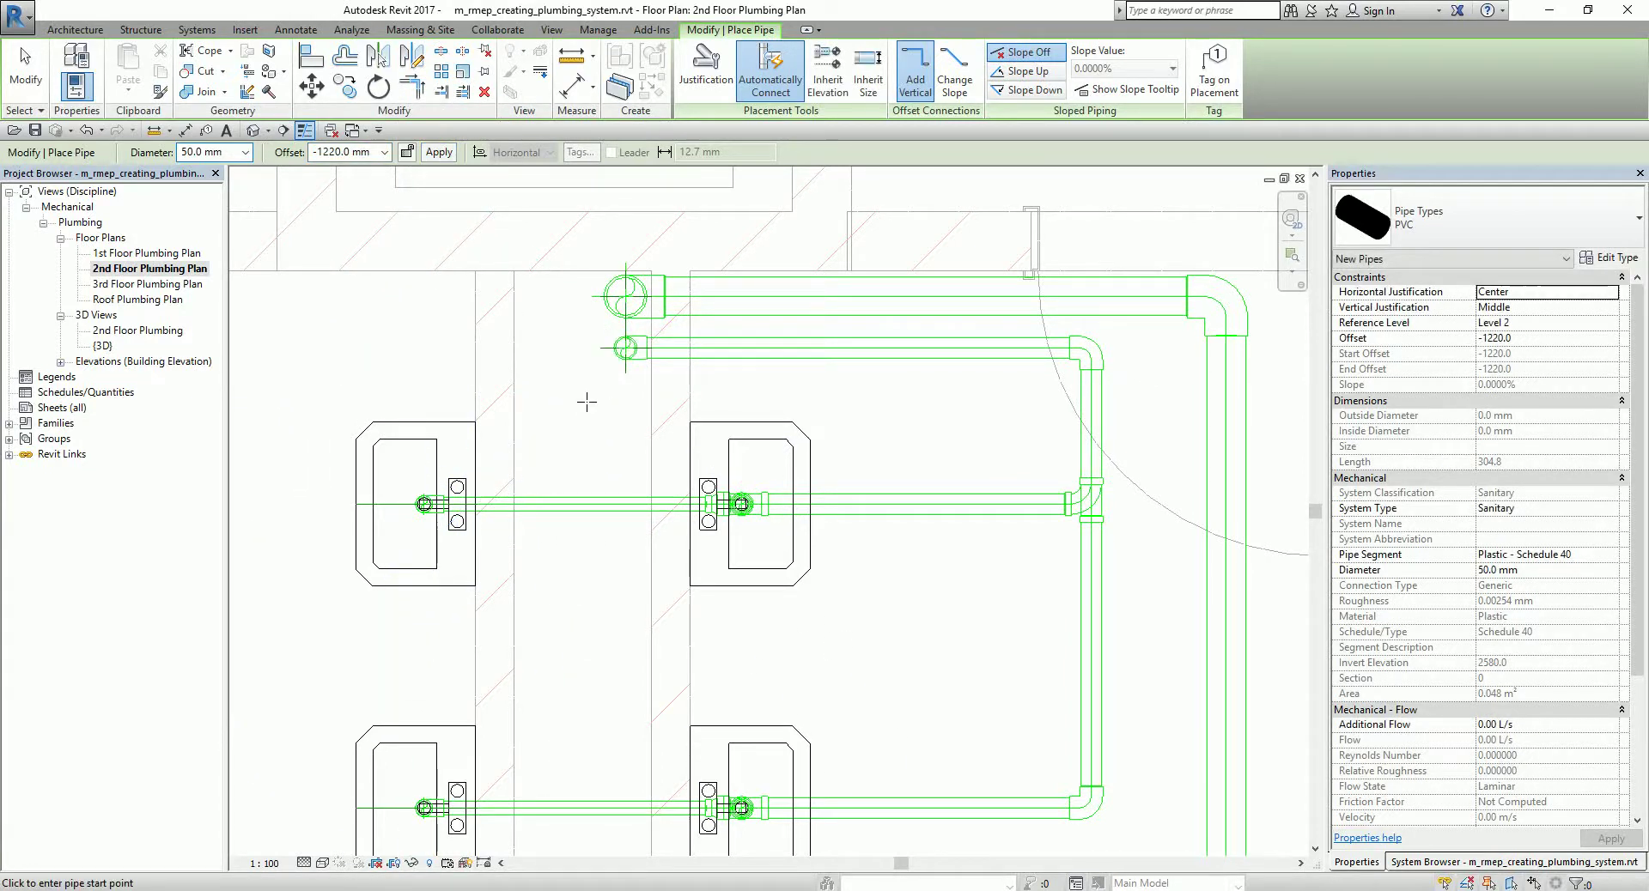
left_click(25, 69)
Step: Examine the new lavatory branch and its vertical drop in the plan and in the 2nd Floor Plumbing 3D view
scroll(749, 263, "down", 5)
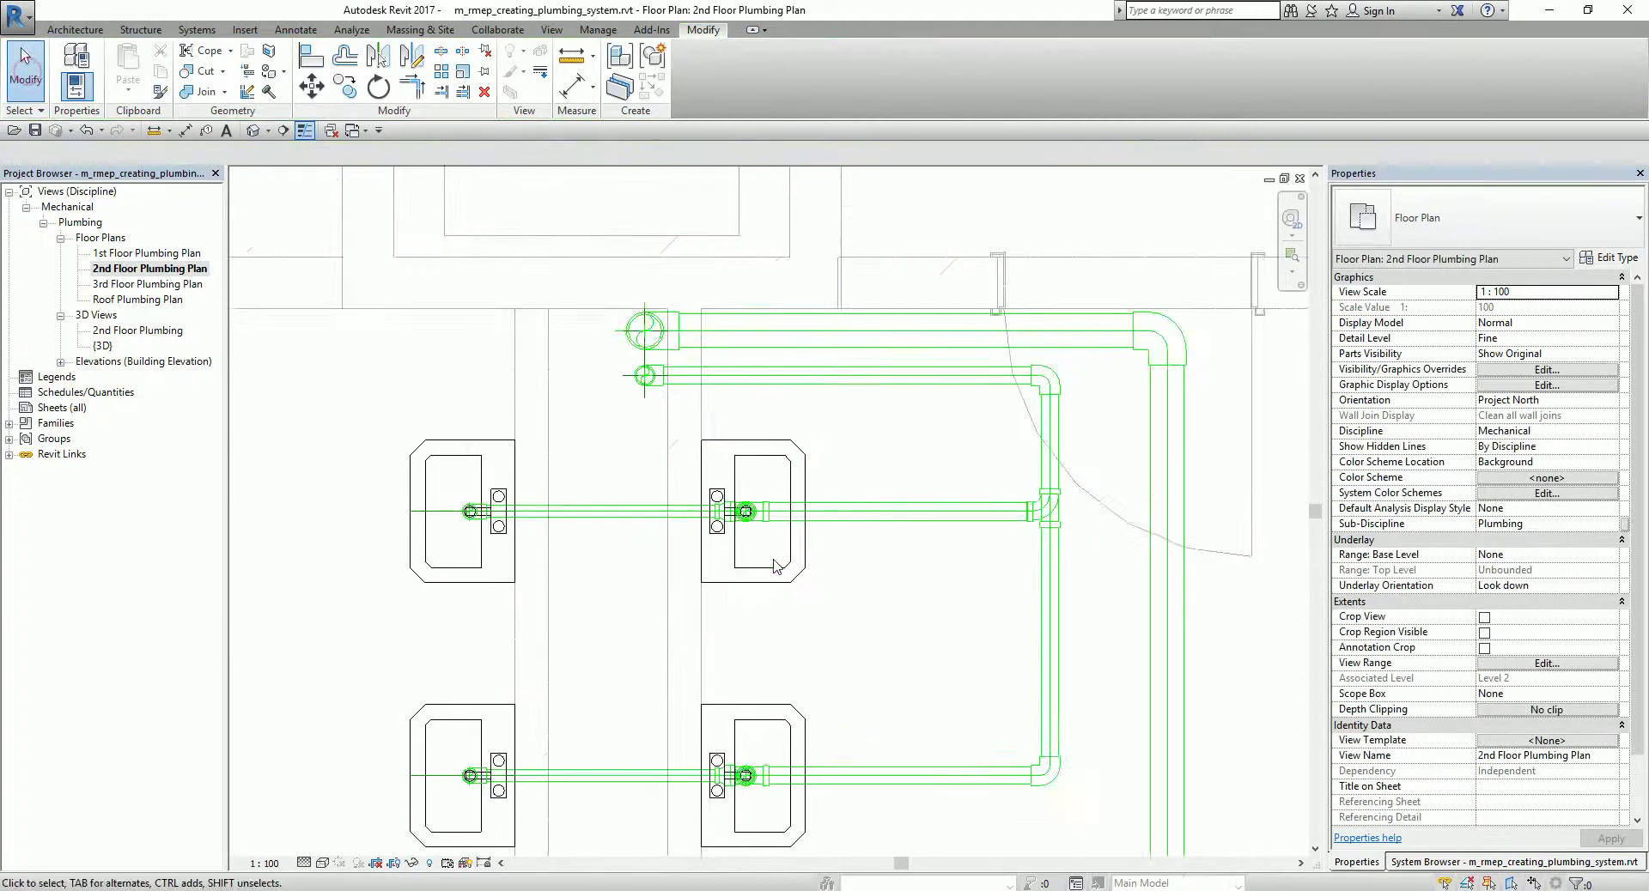
scroll(816, 451, "down", 3)
scroll(945, 438, "up", 4)
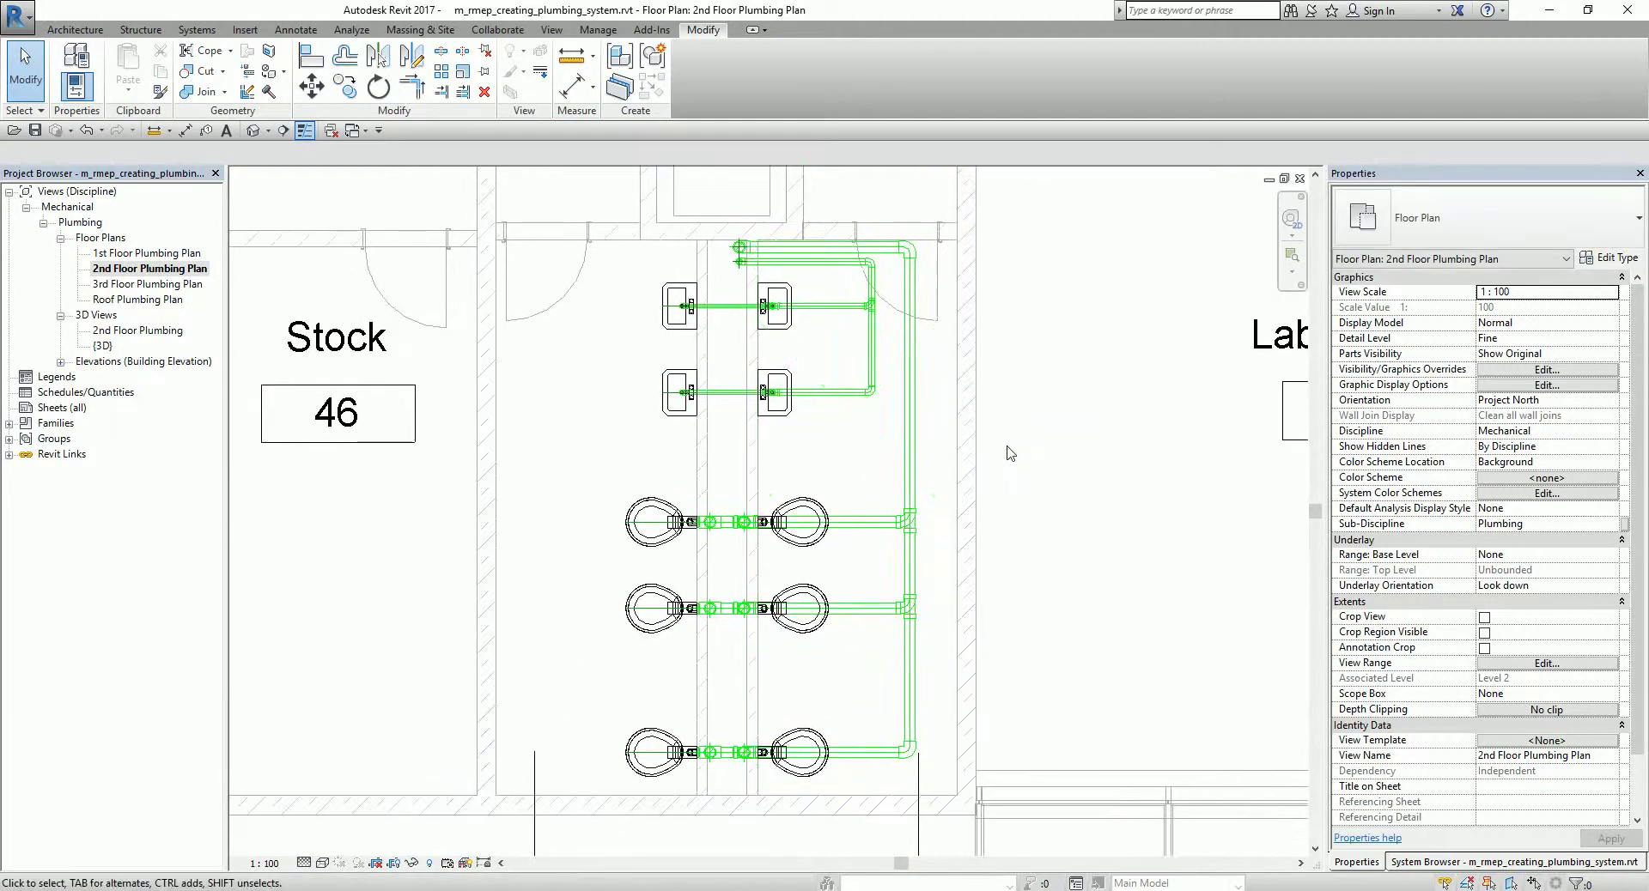
double_click(148, 333)
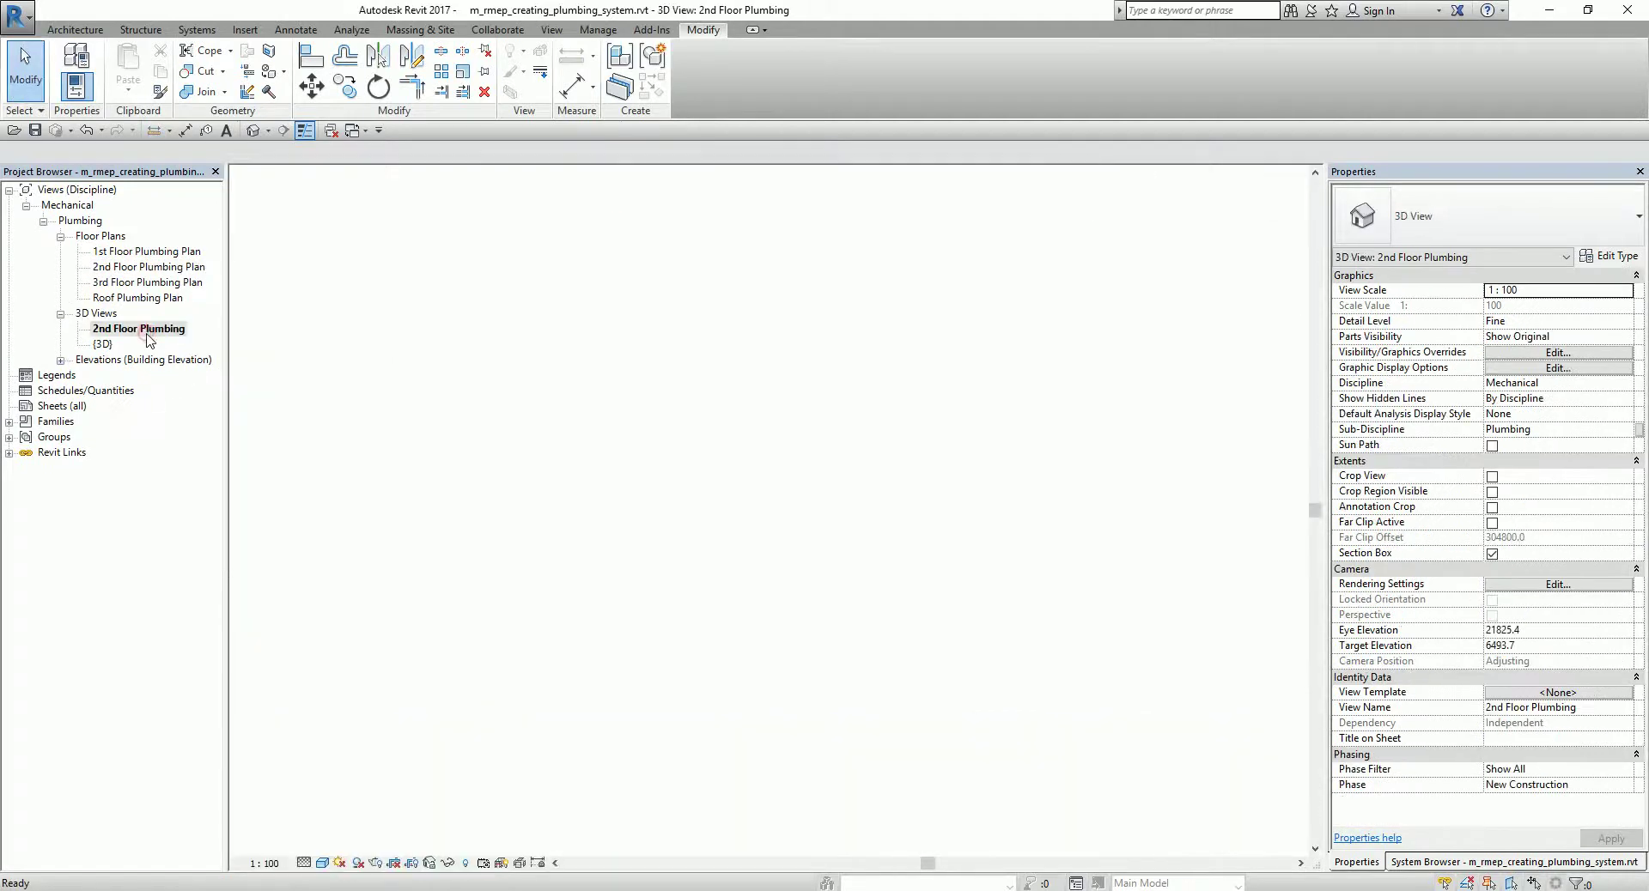
middle_click_drag(917, 611, 1064, 582, "shift")
mouse_move(745, 643)
middle_mouse_down("shift")
mouse_move(1048, 633)
mouse_move(971, 659)
mouse_move(750, 663)
middle_mouse_up("shift")
middle_click_drag(910, 661, 1043, 637, "shift")
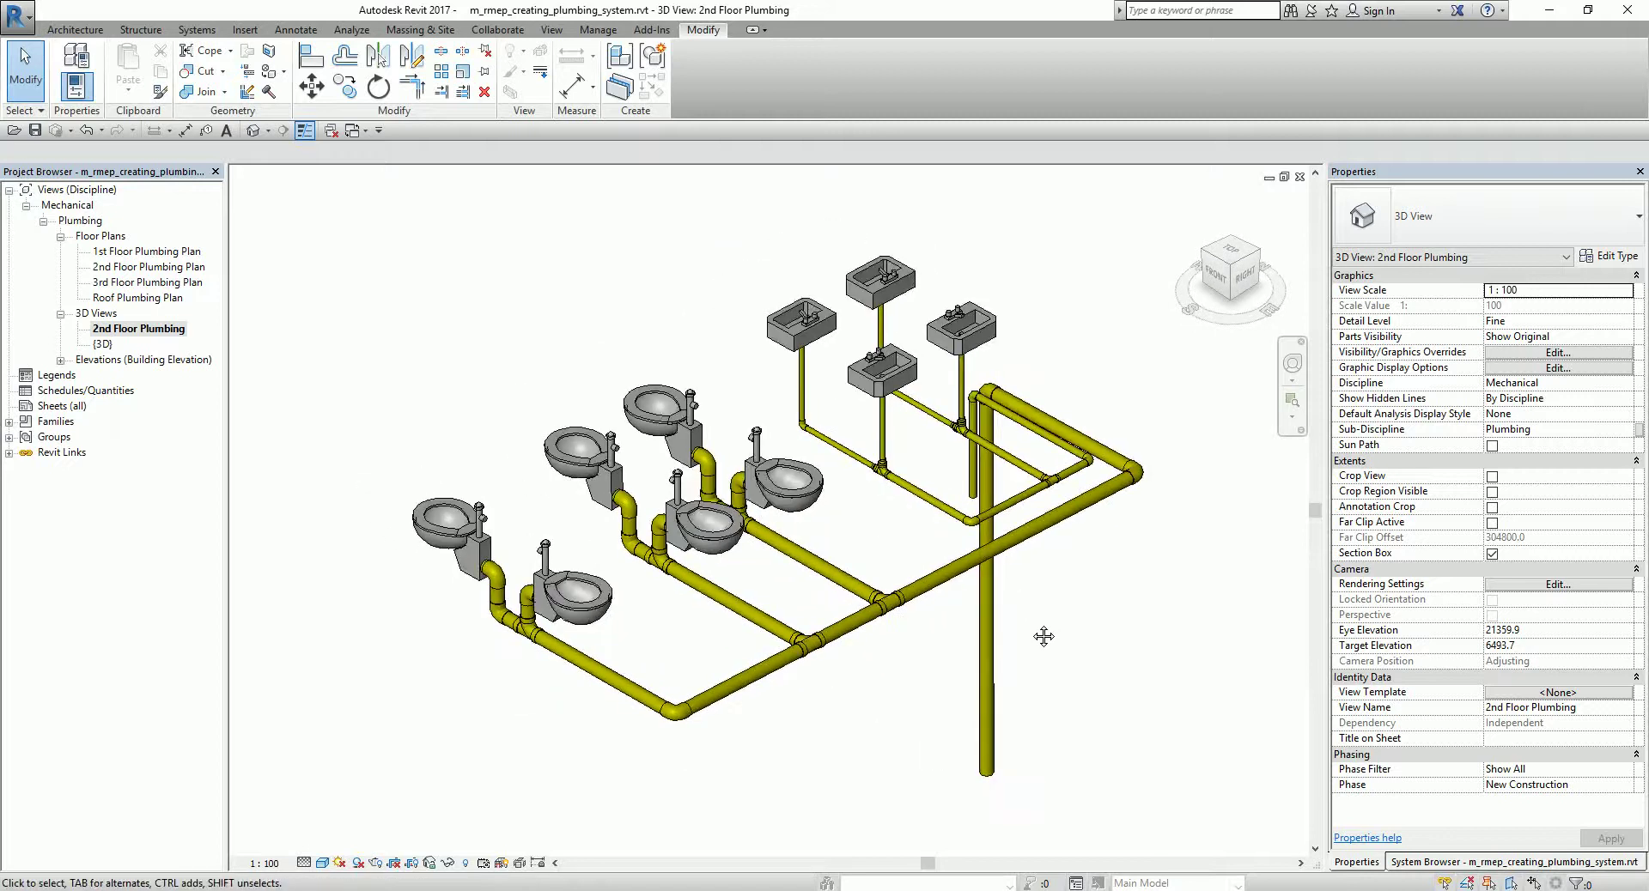